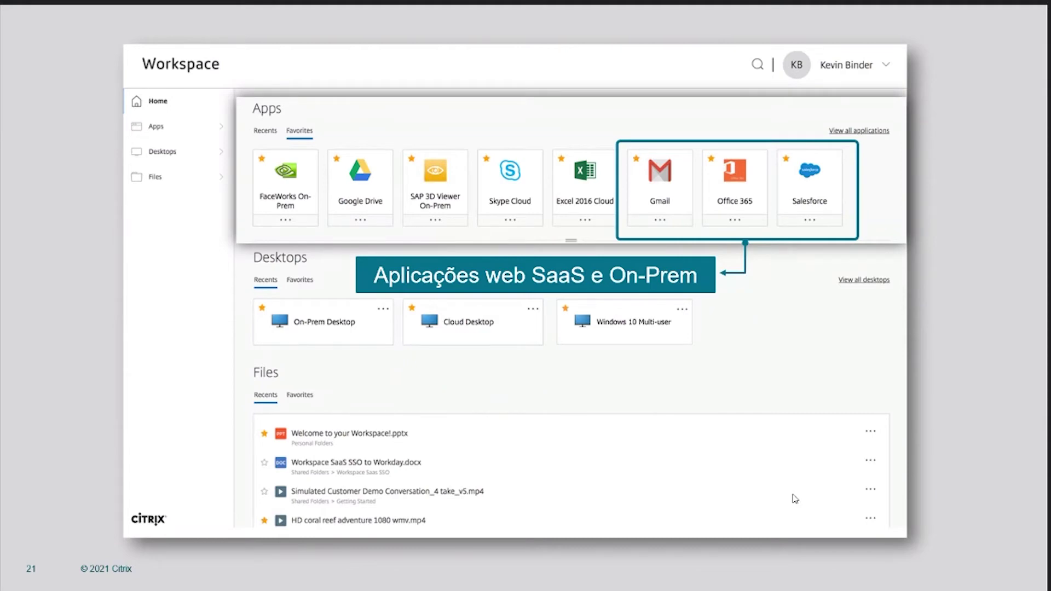
- Advance through the on-prem and private cloud desktop slides to the private cloud documents slide
key(Right)
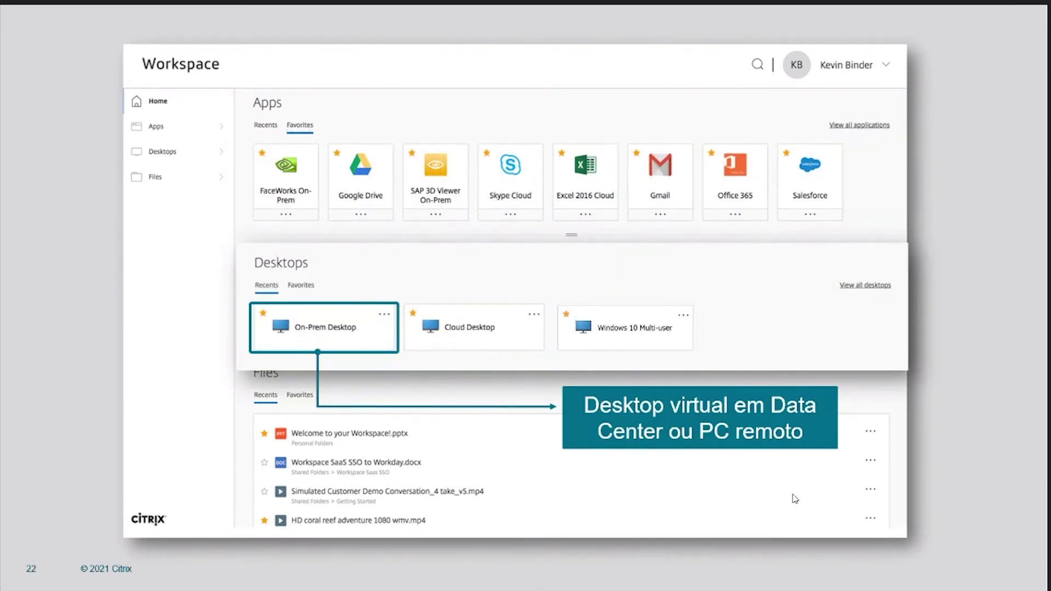
key(Right)
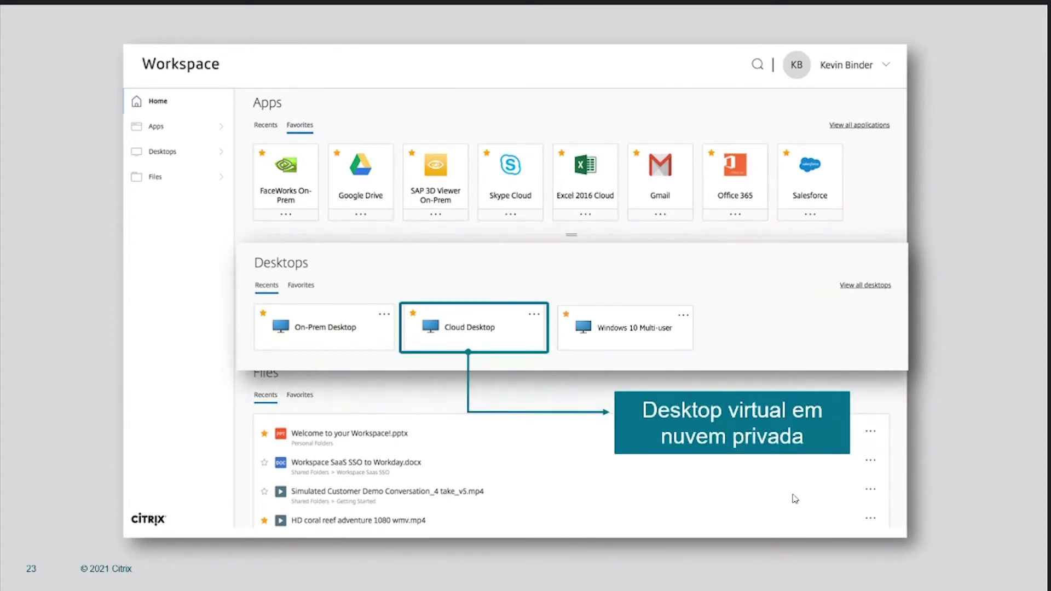
key(Right)
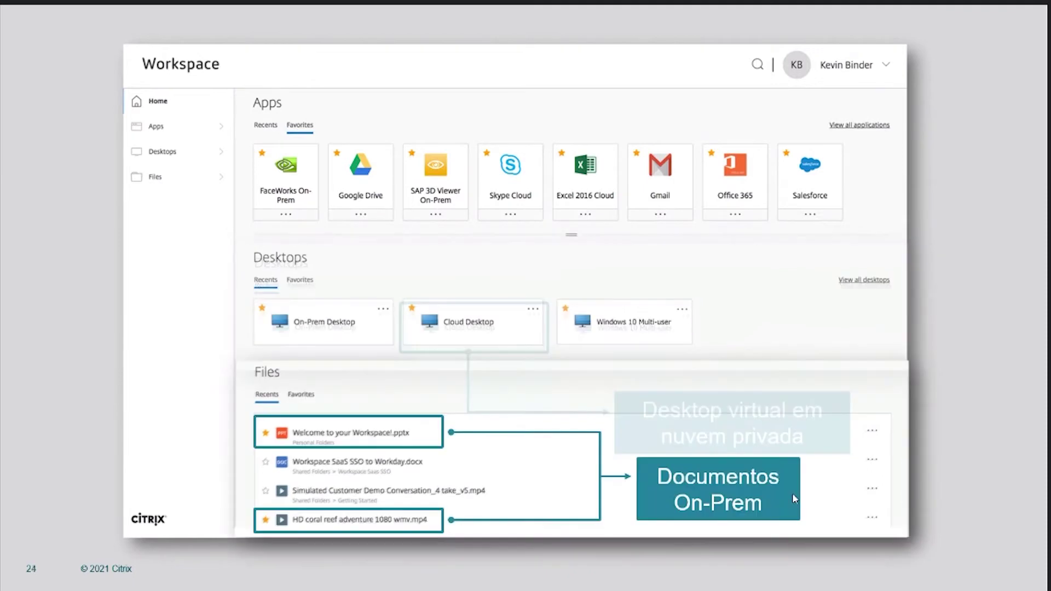
key(Left)
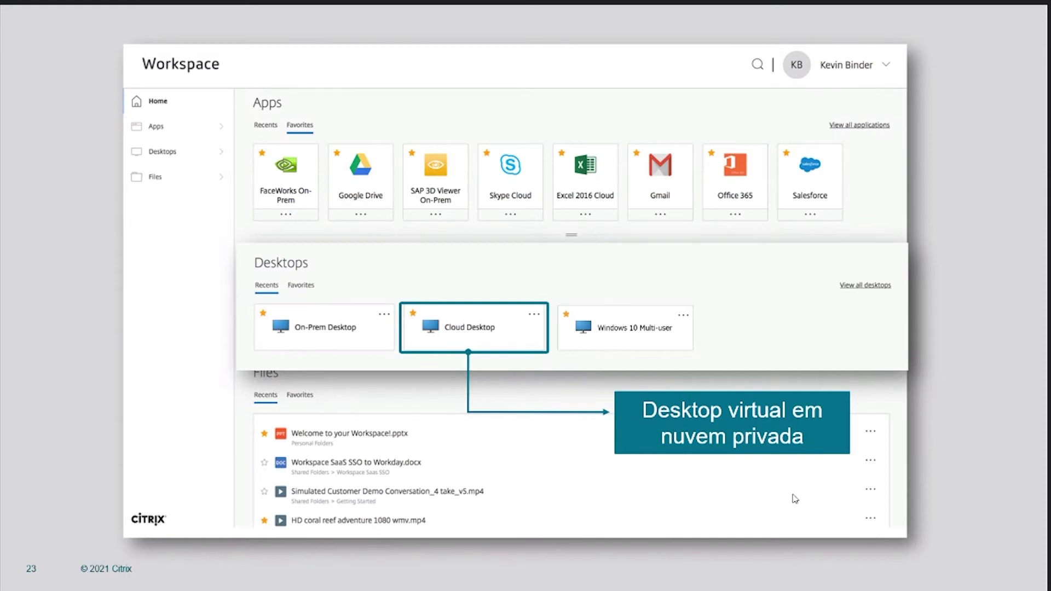
key(Right)
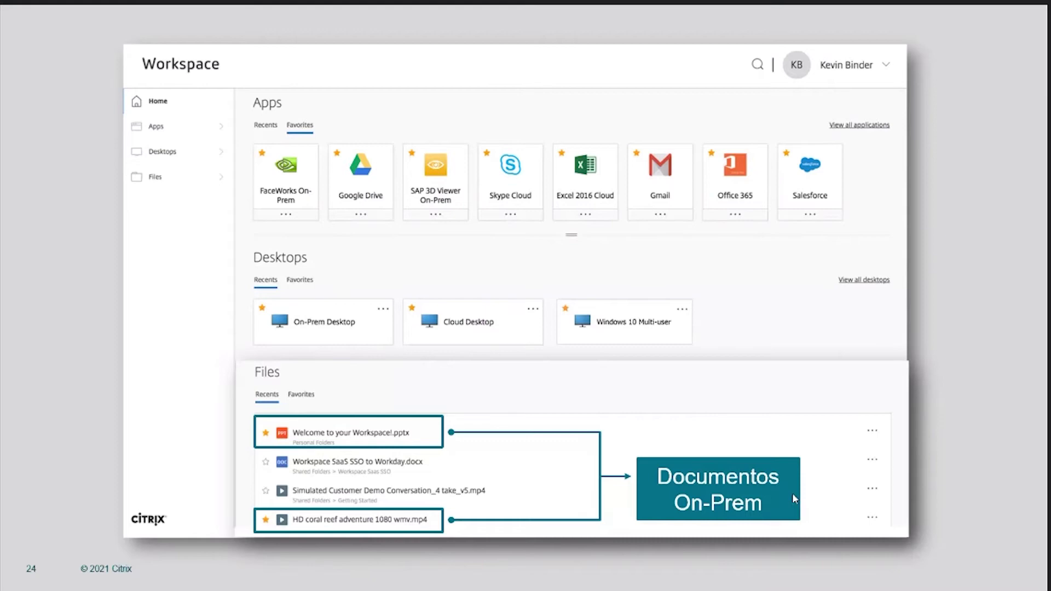
click(795, 498)
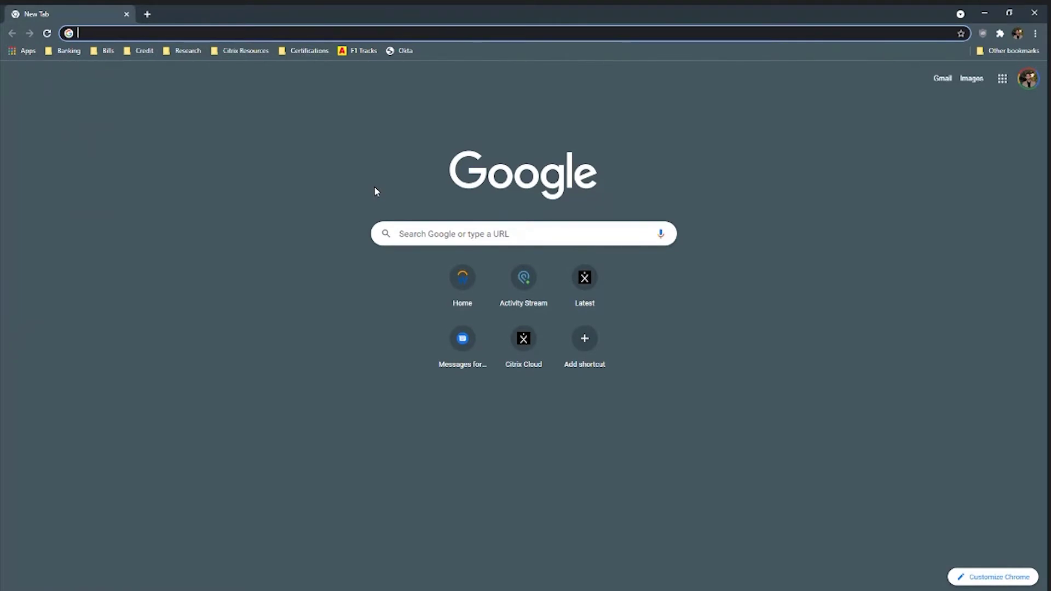
- Go to mywork.cloud.com and log out of Citrix Workspace from the account menu
text(mywork)
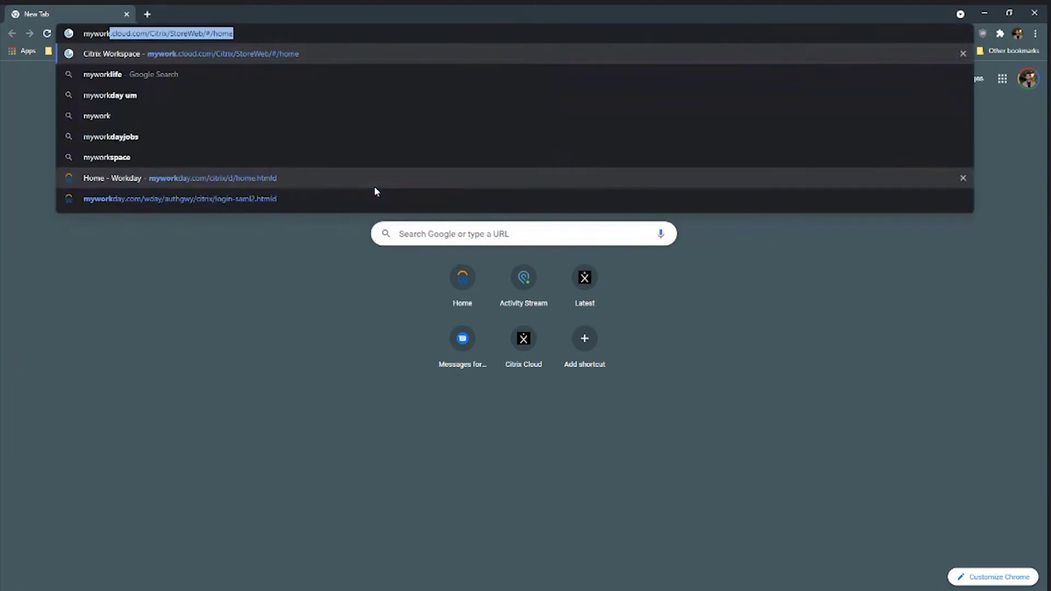
key(Return)
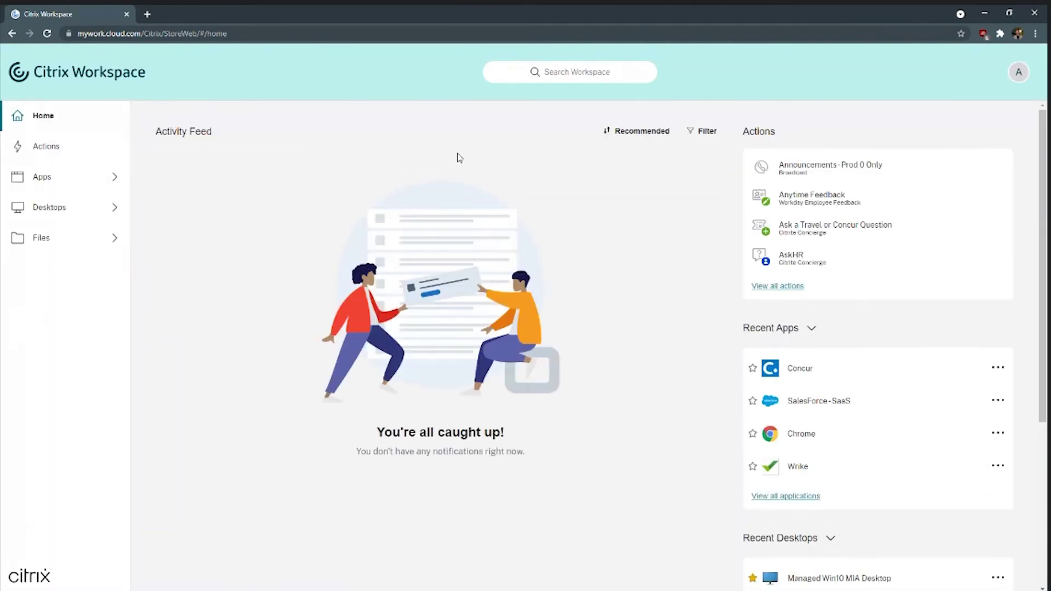
click(1019, 73)
click(958, 144)
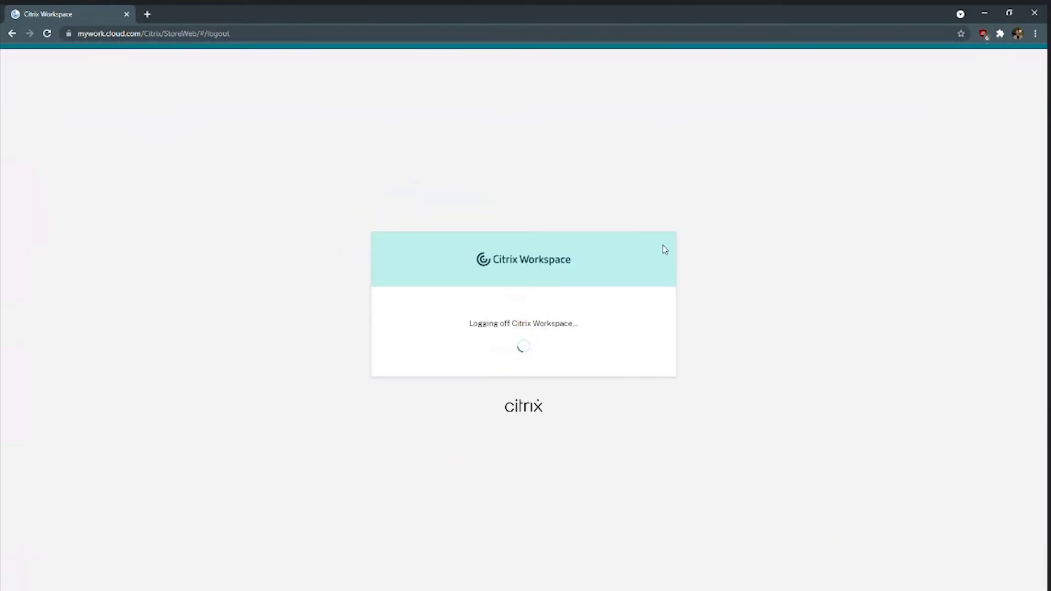
- Reload mywork.cloud.com in a fresh tab and sign in via Okta push, retrying after the error
click(147, 15)
click(127, 15)
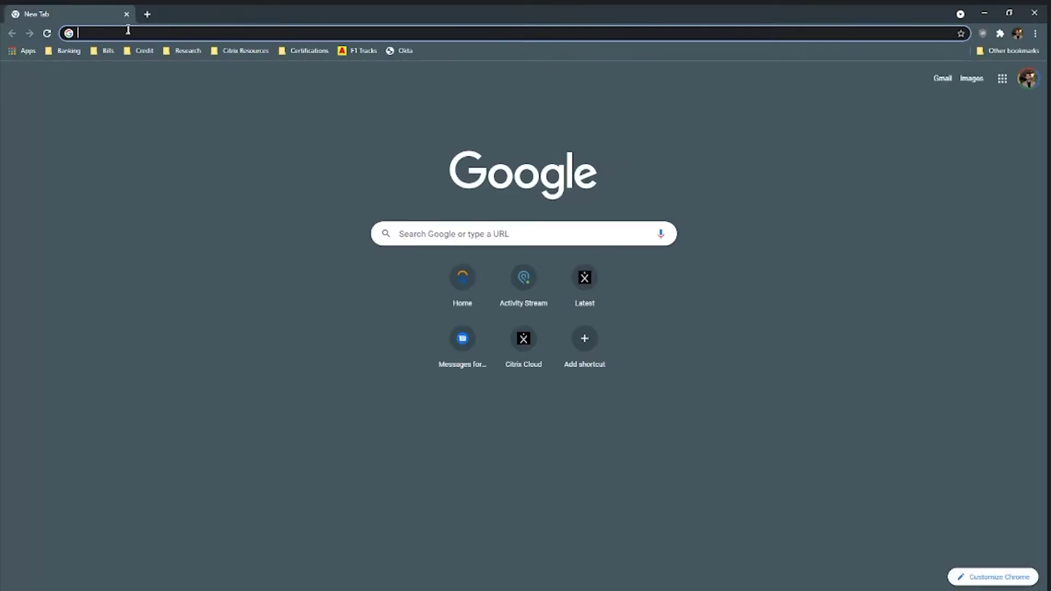
text(myworkcloud.com/Citrix/StoreWeb/#/home)
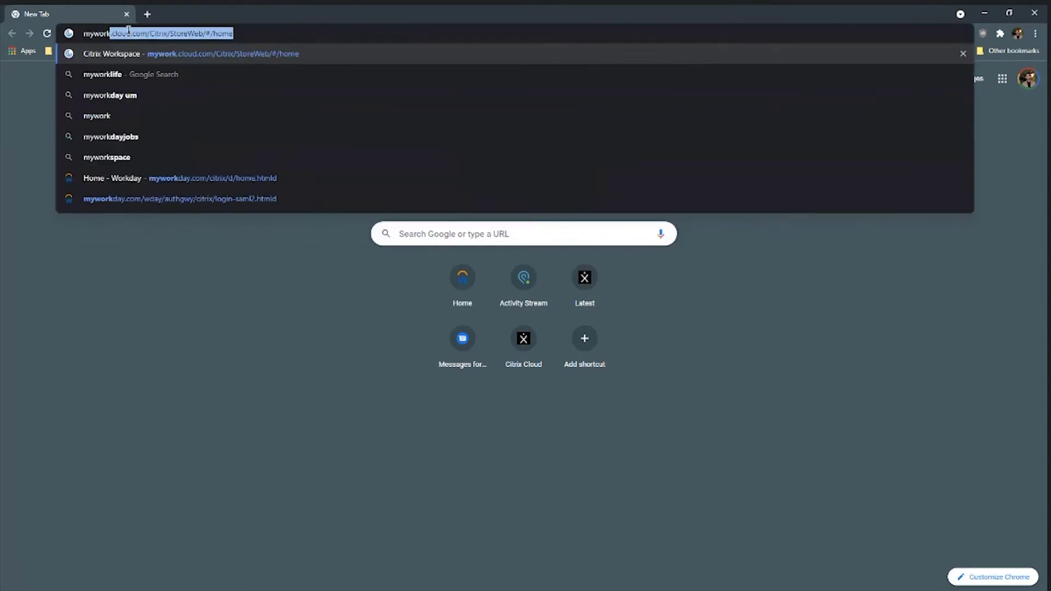
key(Return)
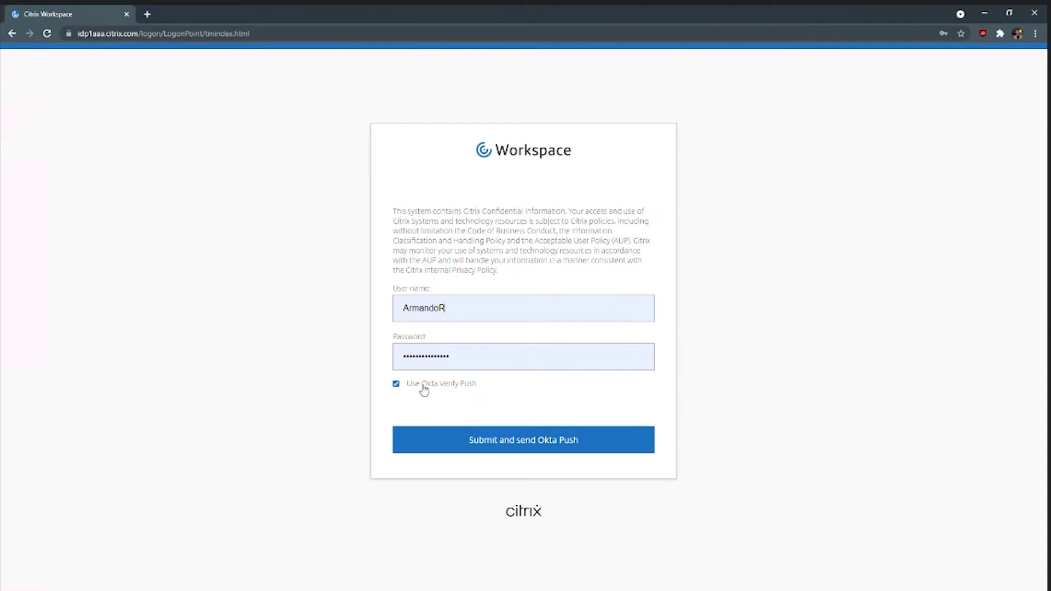
click(507, 439)
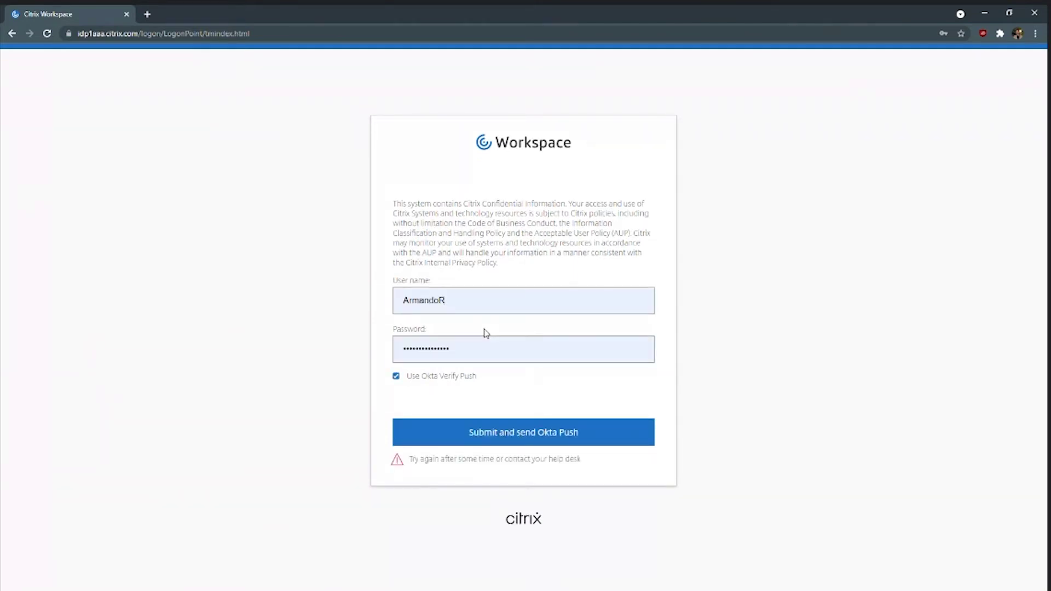
click(550, 433)
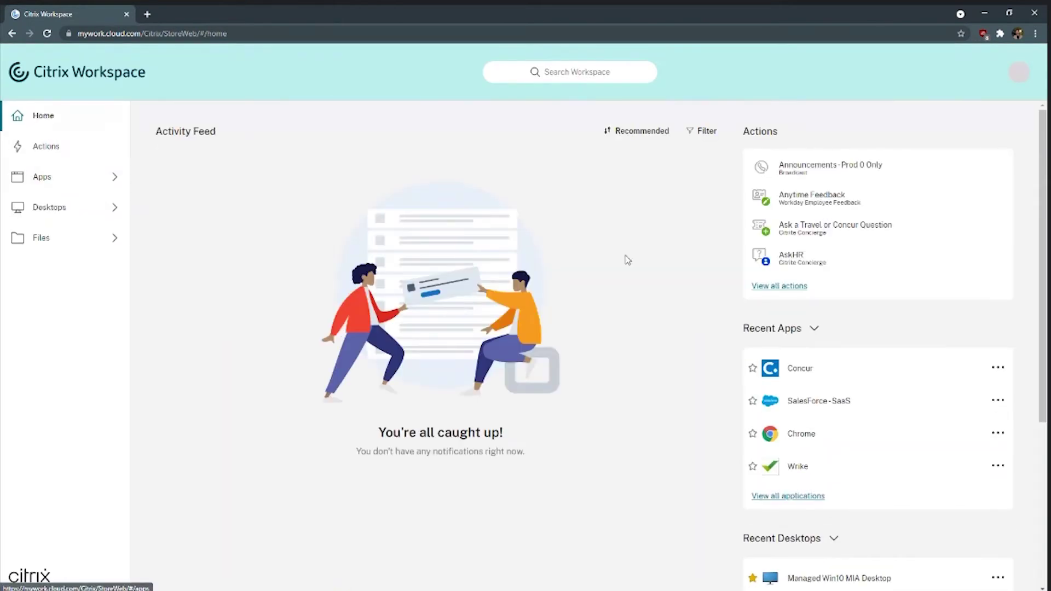
click(64, 181)
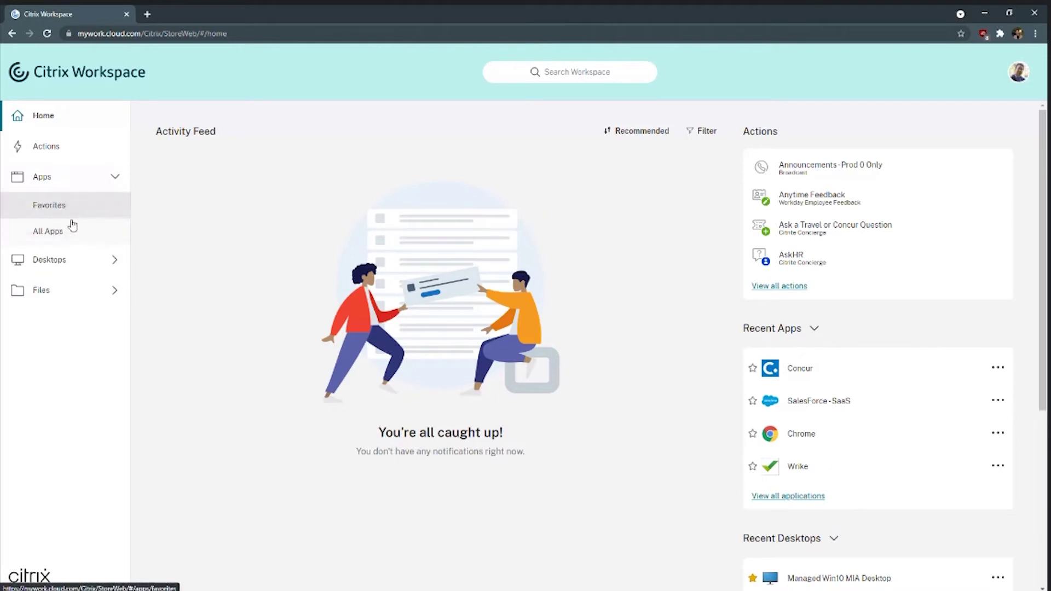
click(54, 231)
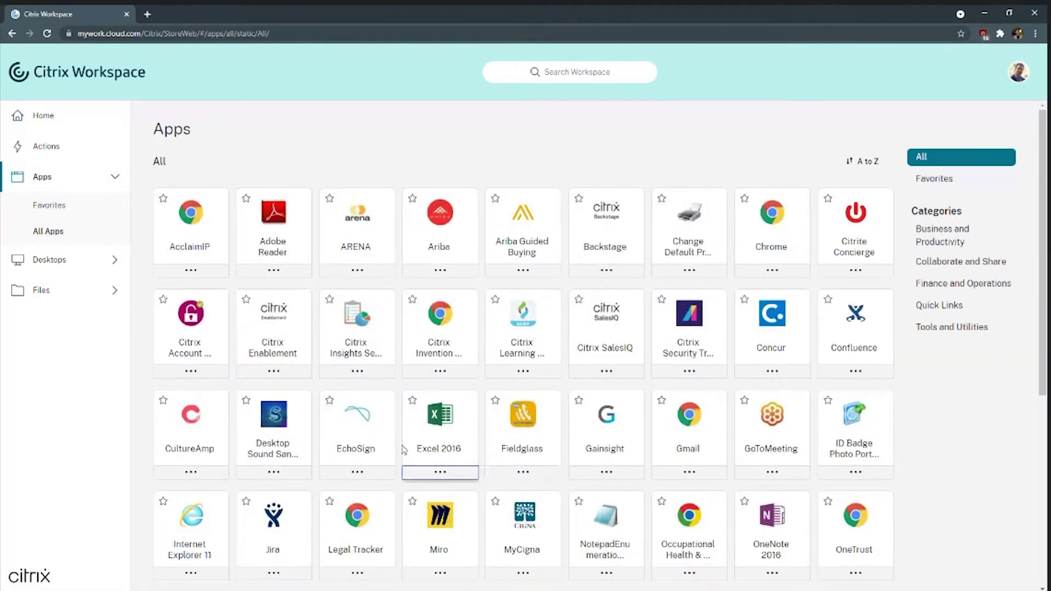
scroll(470, 444, down, 5)
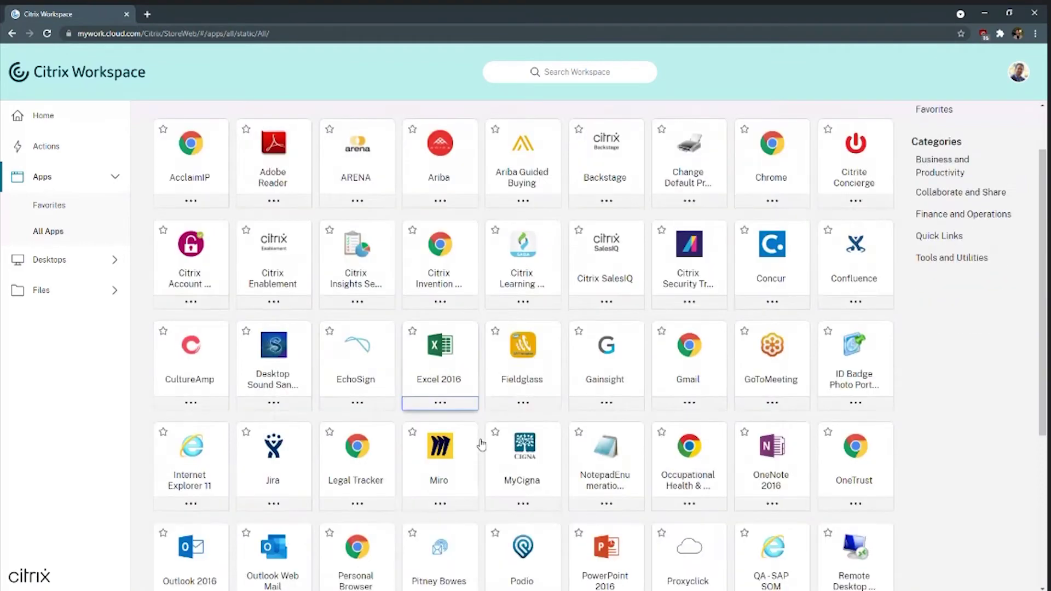
scroll(695, 498, up, 2)
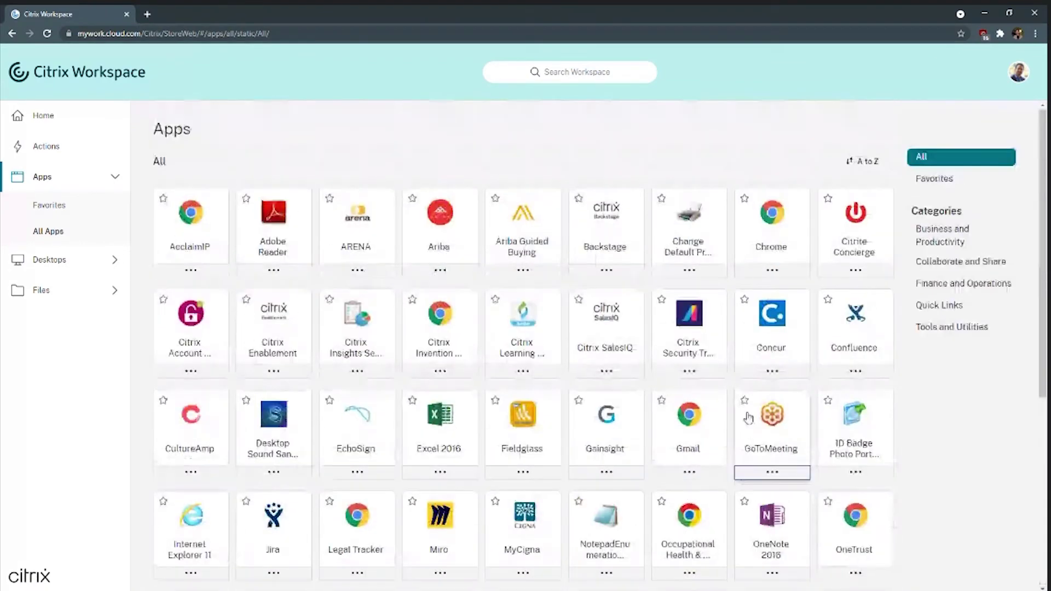
scroll(771, 328, down, 6)
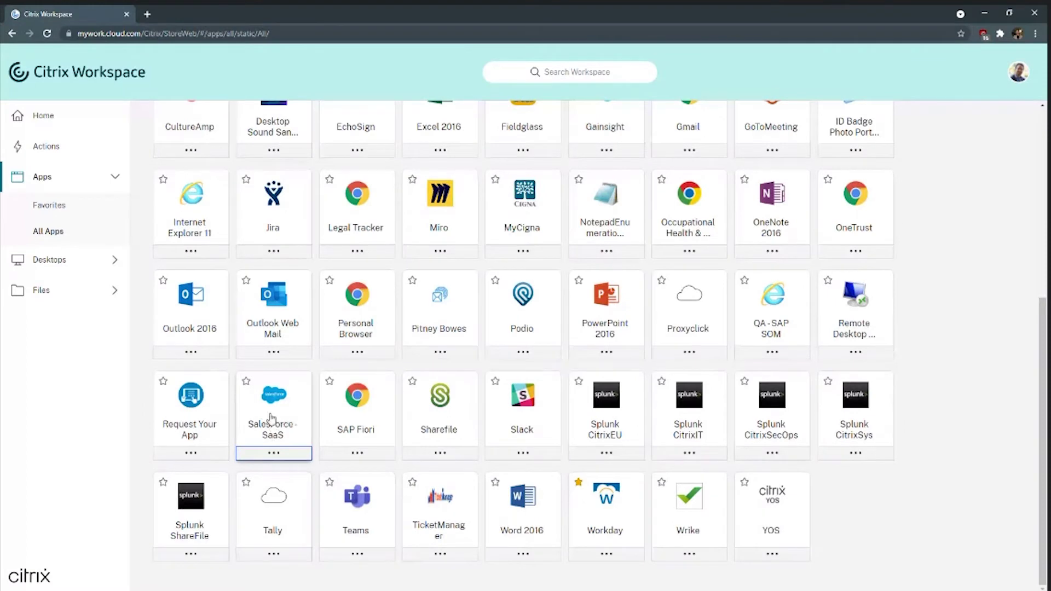
scroll(270, 419, up, 6)
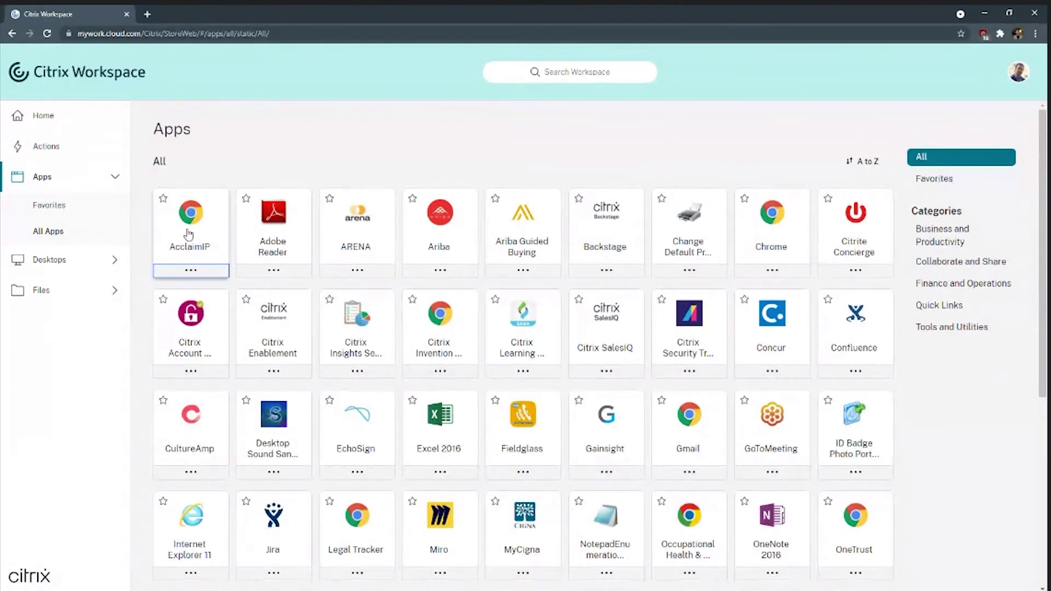
click(89, 187)
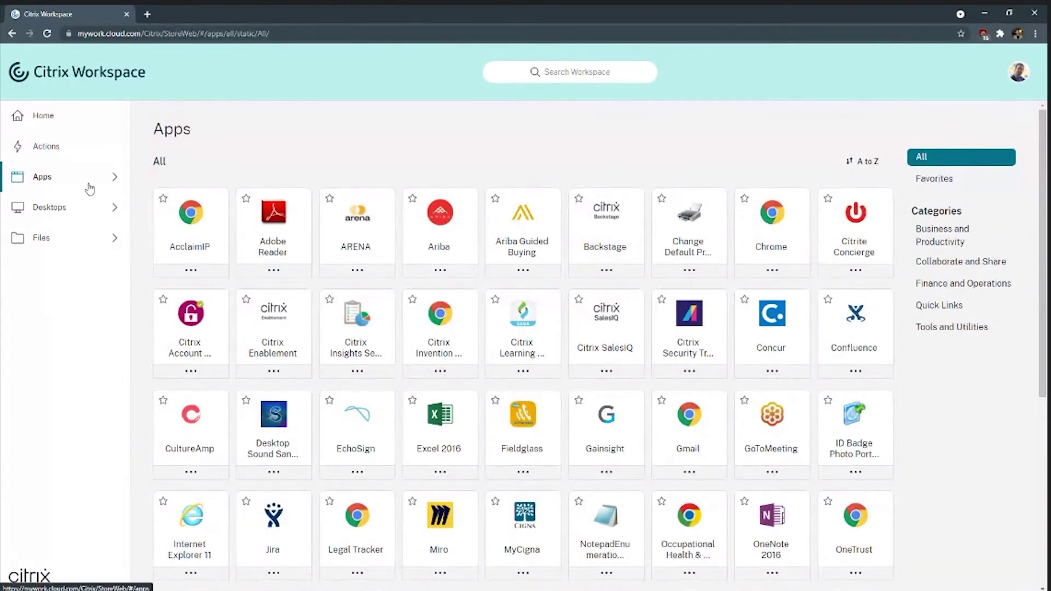
click(41, 115)
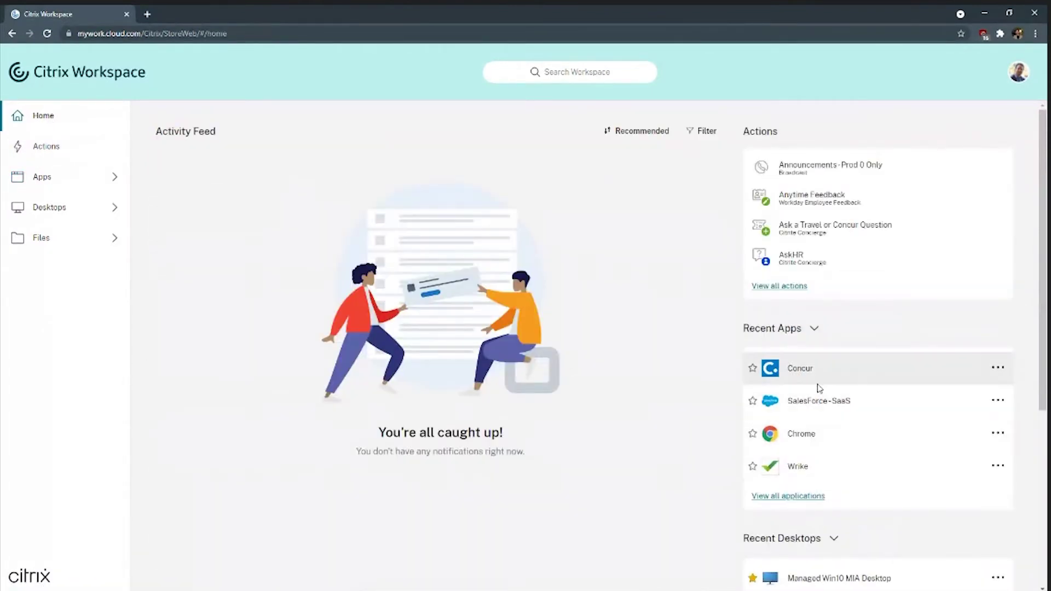
- Launch the SalesForce-SaaS app from Workspace's Recent Apps
click(815, 404)
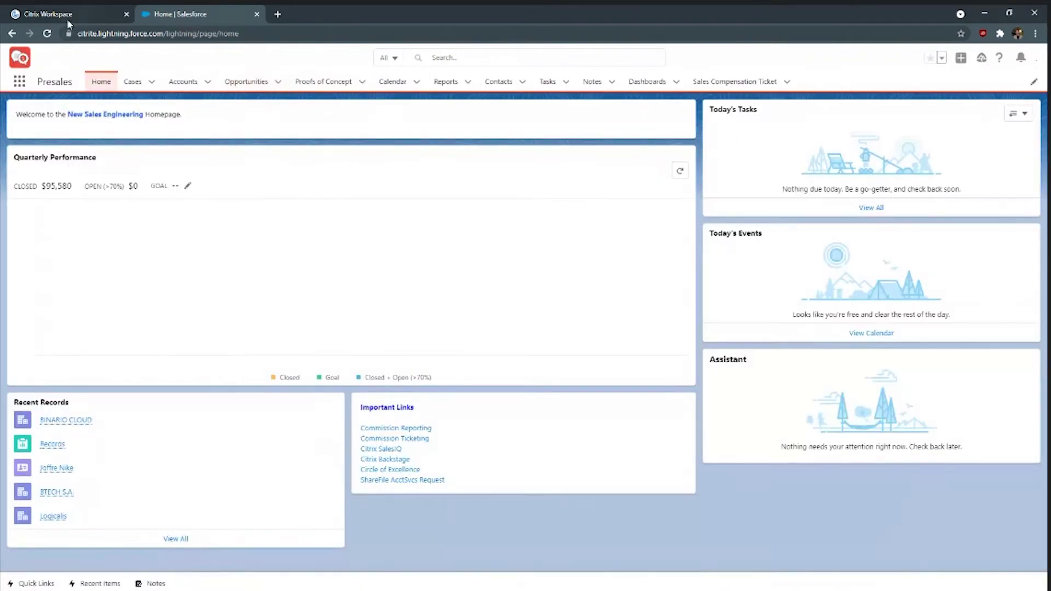
- Back on the Workspace tab, launch Managed Win10 MIA Desktop from All Desktops
click(67, 17)
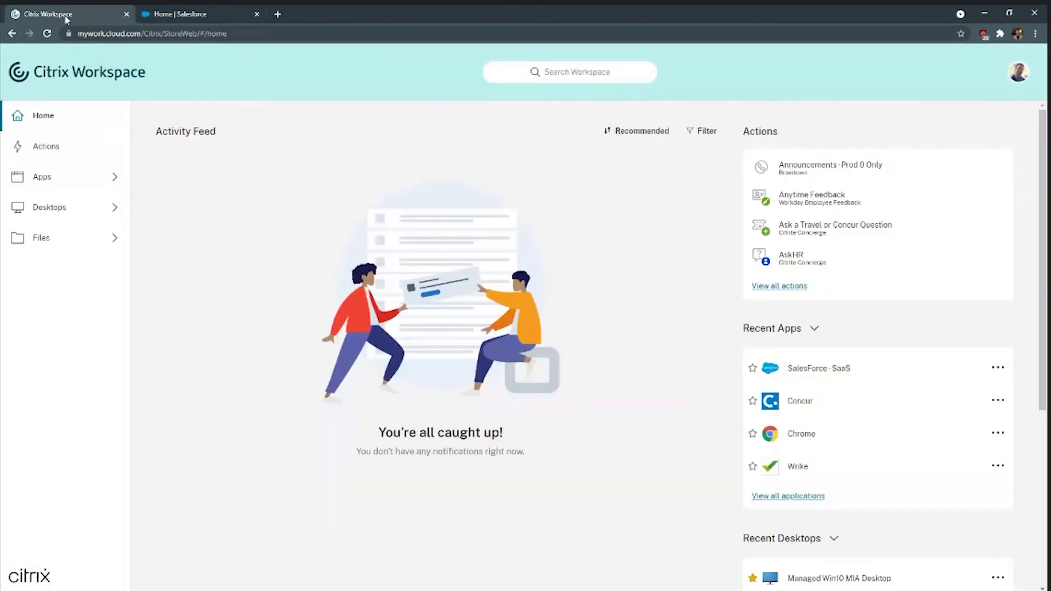
scroll(602, 389, down, 4)
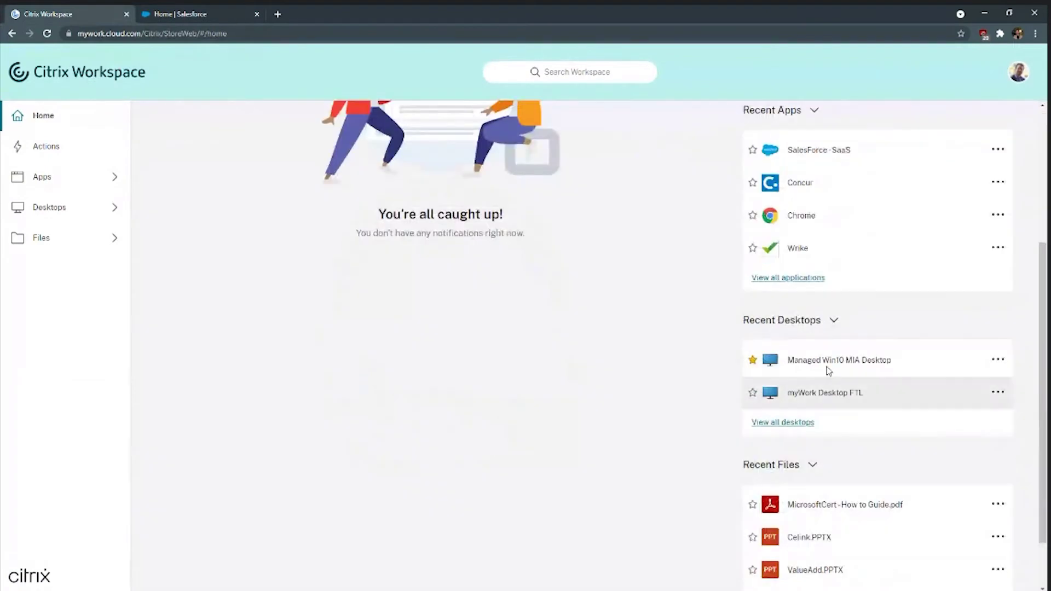
click(55, 211)
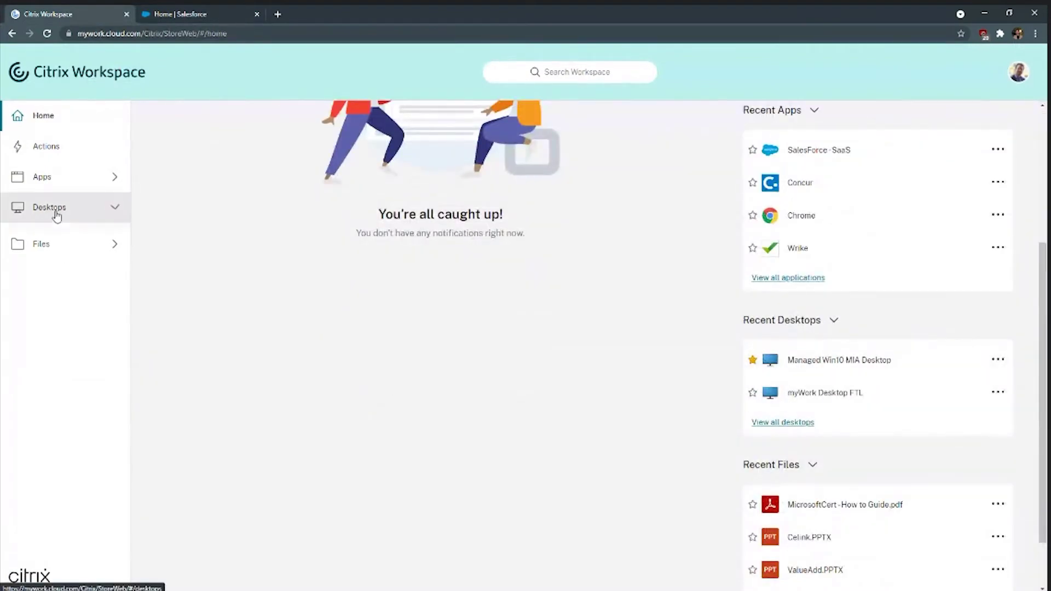
click(71, 263)
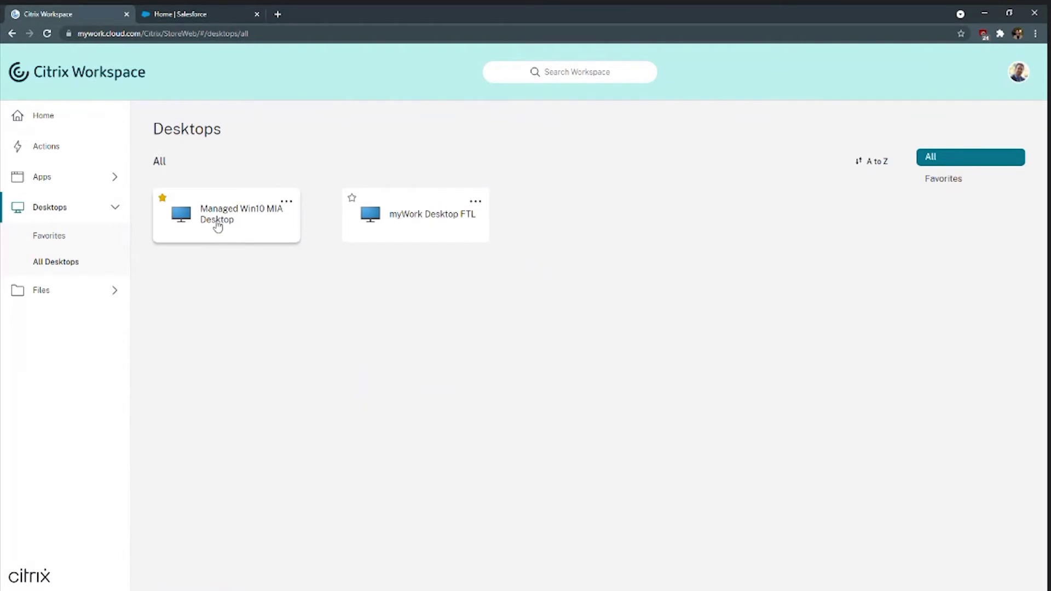
click(218, 226)
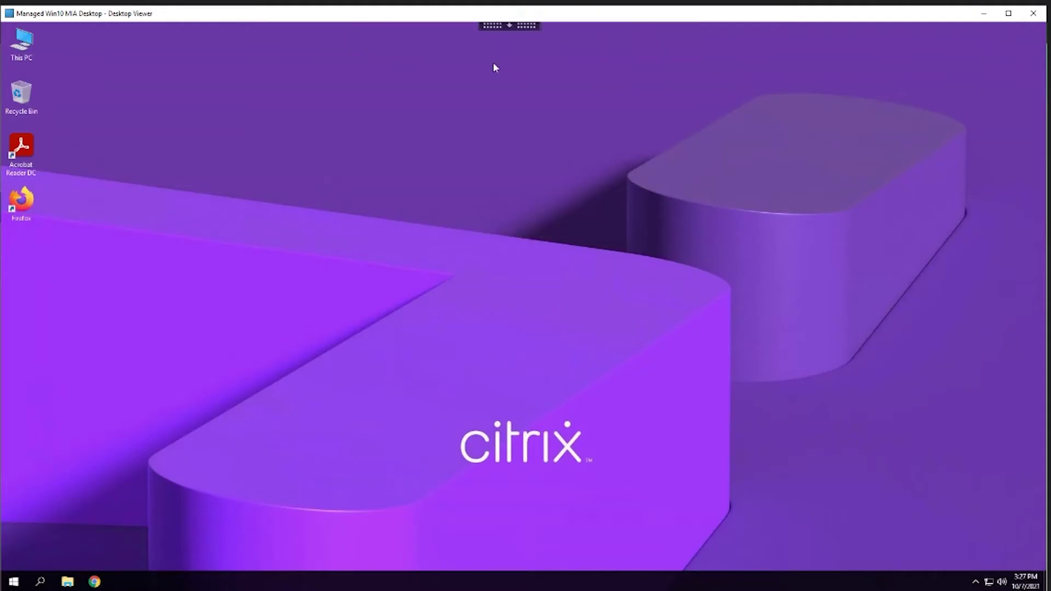
- Expand the Desktop Viewer toolbar and show the Devices list of redirectable USB devices
click(508, 25)
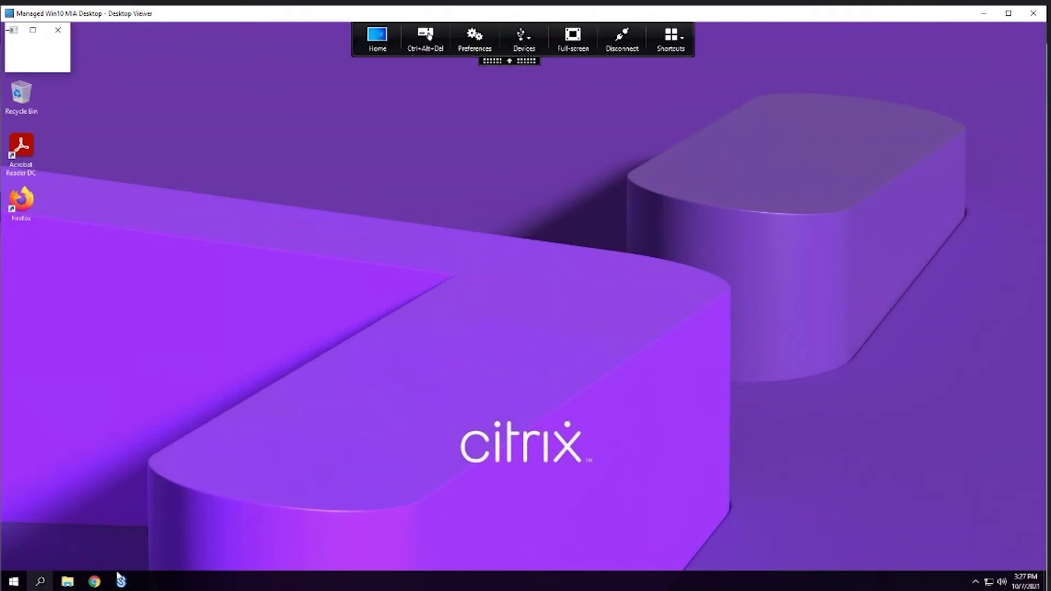
mouse_move(123, 581)
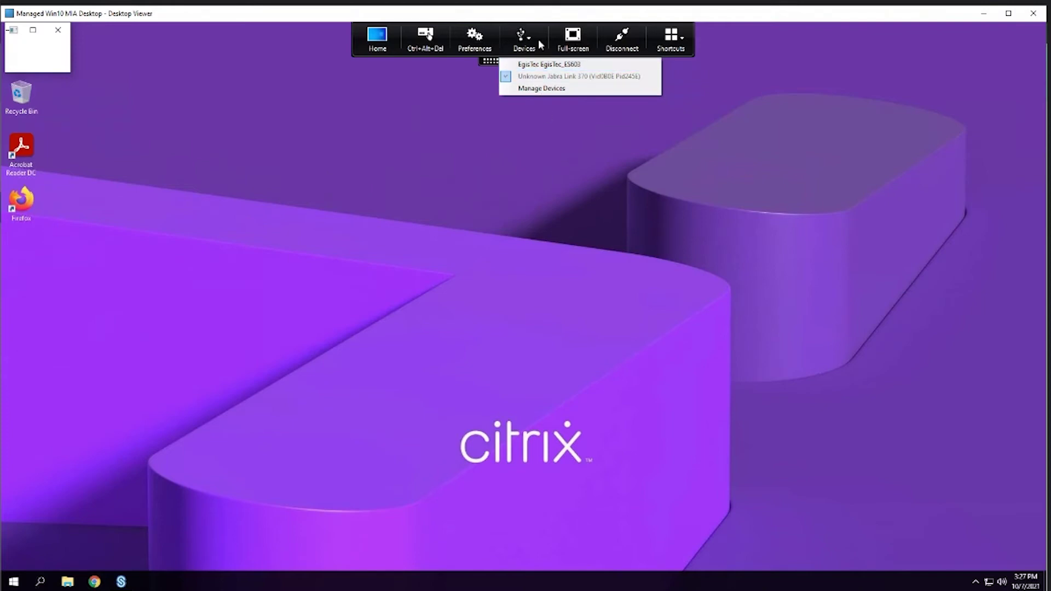
- Review the File Access, Connections, Display and Monitor Layout preferences, then cancel unchanged
click(475, 39)
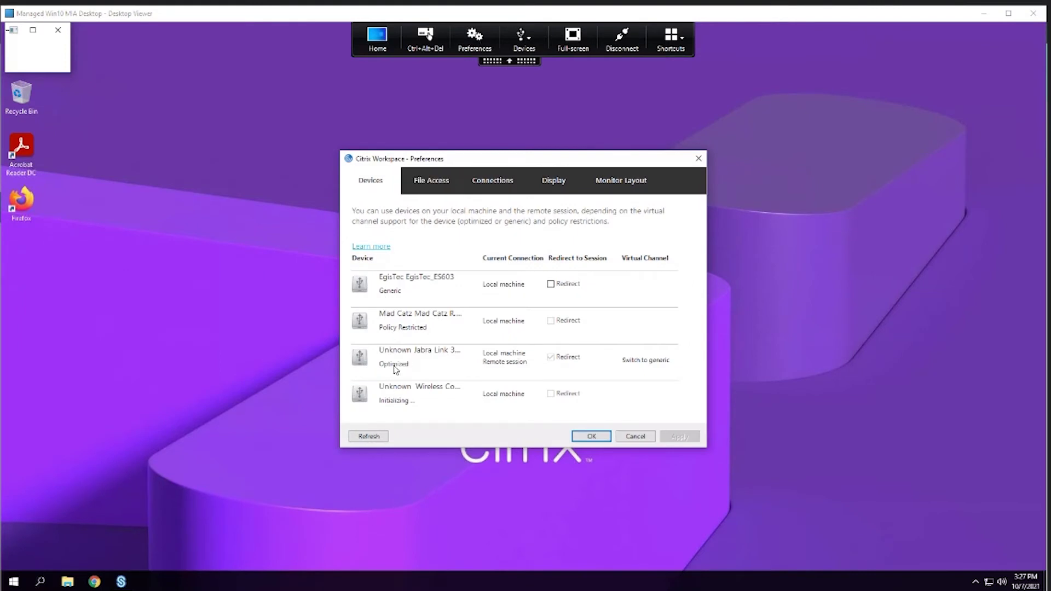
click(433, 178)
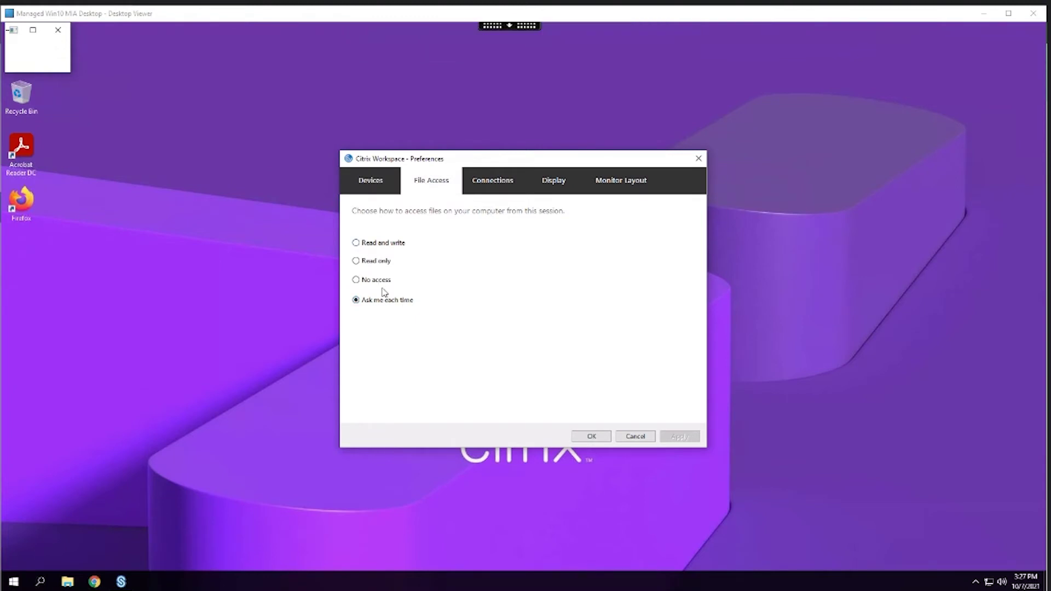
click(501, 182)
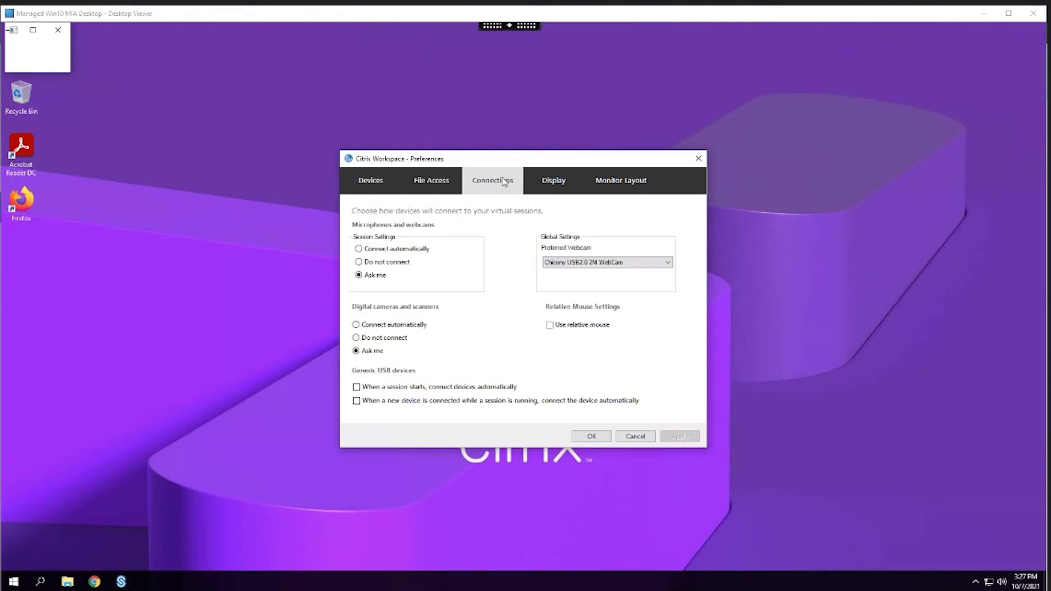
click(558, 191)
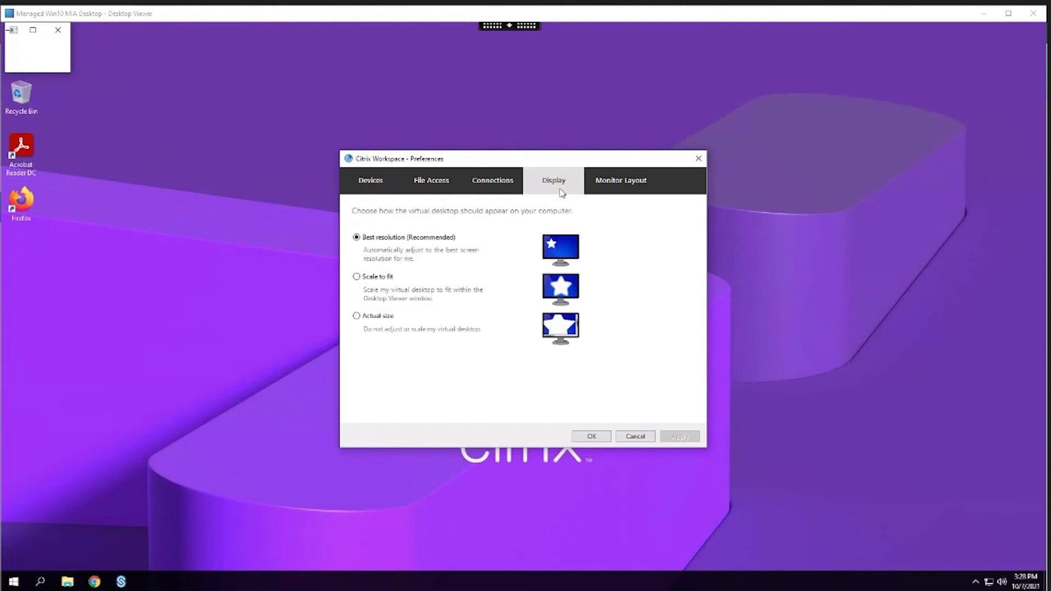
click(614, 186)
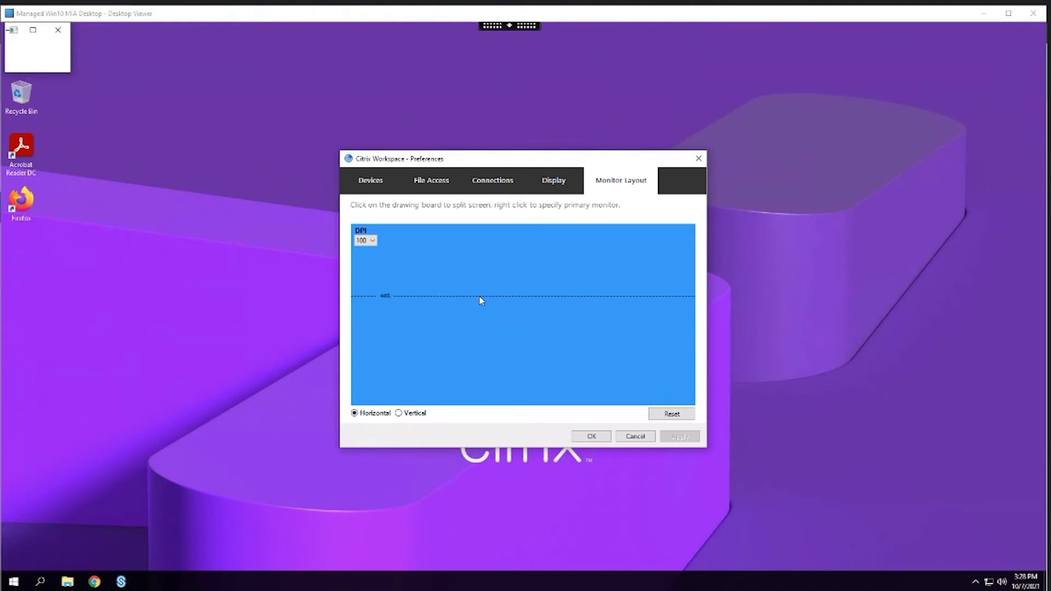
click(634, 436)
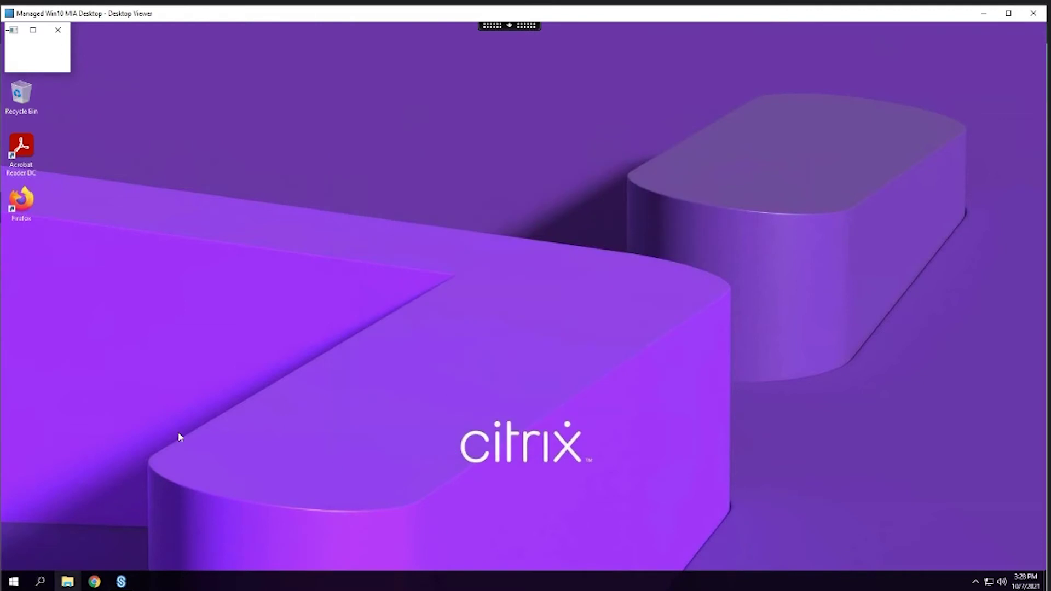
- Open and close File Explorer in the remote desktop, then close Desktop Viewer
key(super+e)
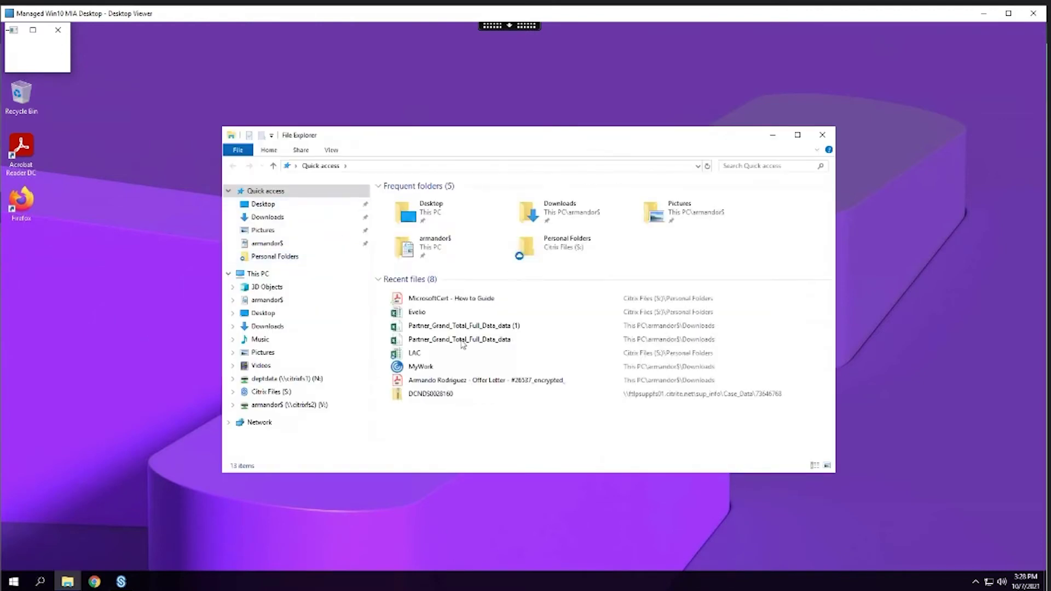
click(826, 135)
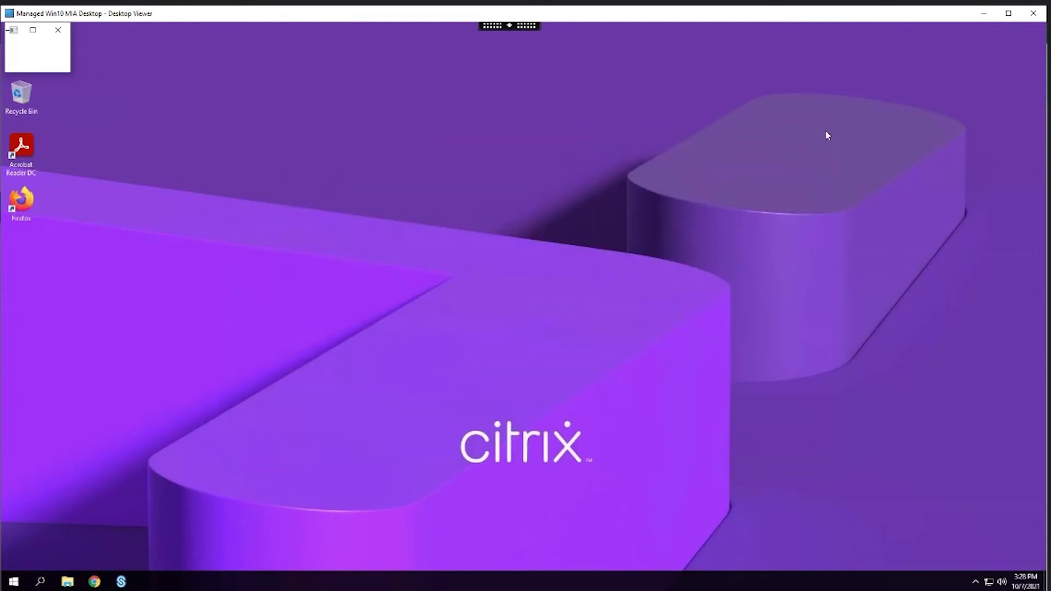
click(528, 31)
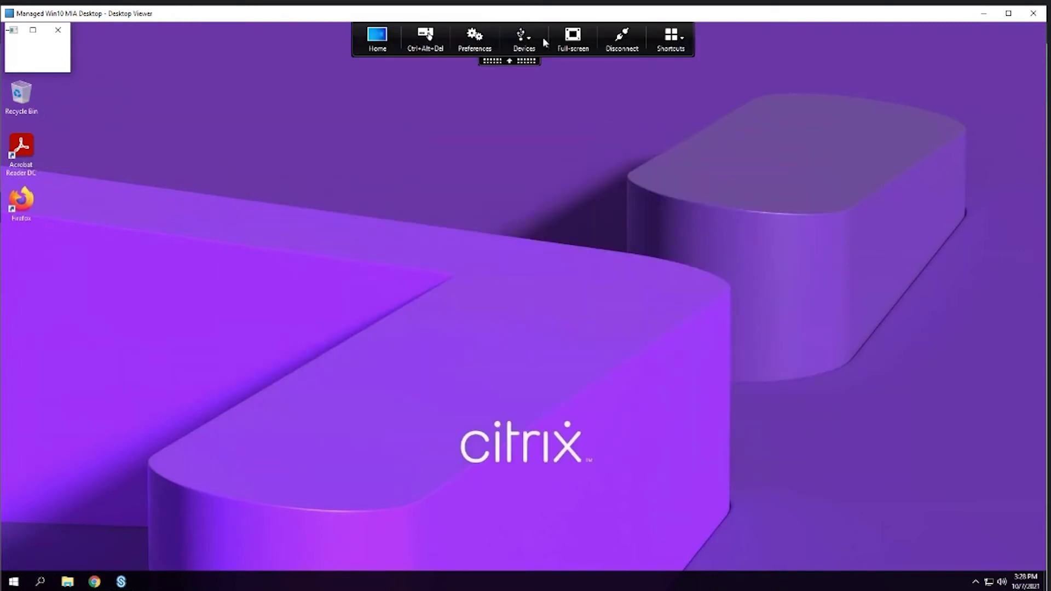
click(1040, 25)
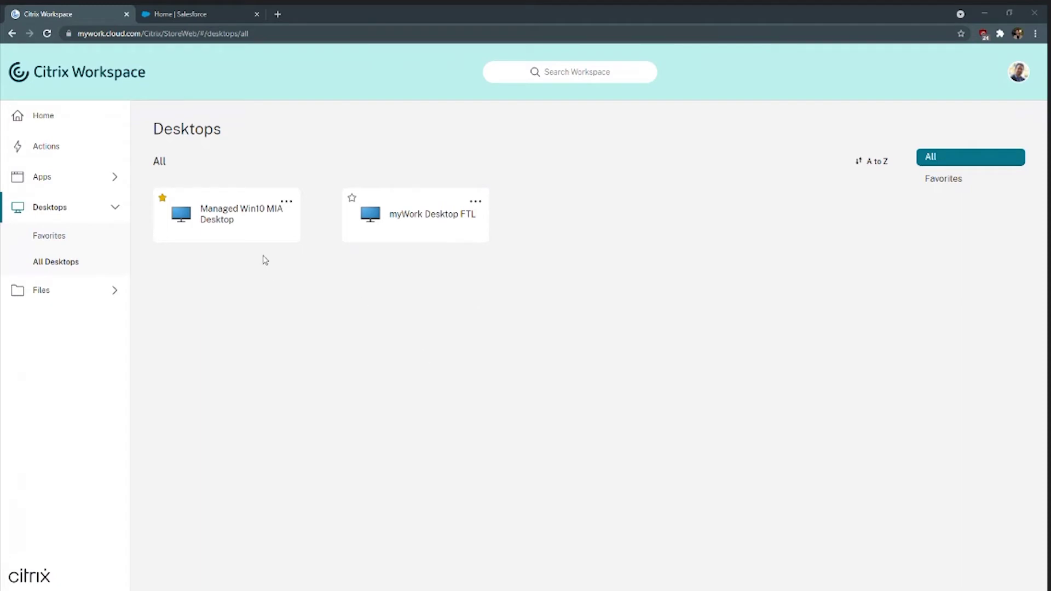
- Expand Files, go to Home, and scroll through Recent Apps, Desktops and Files and back up
click(68, 294)
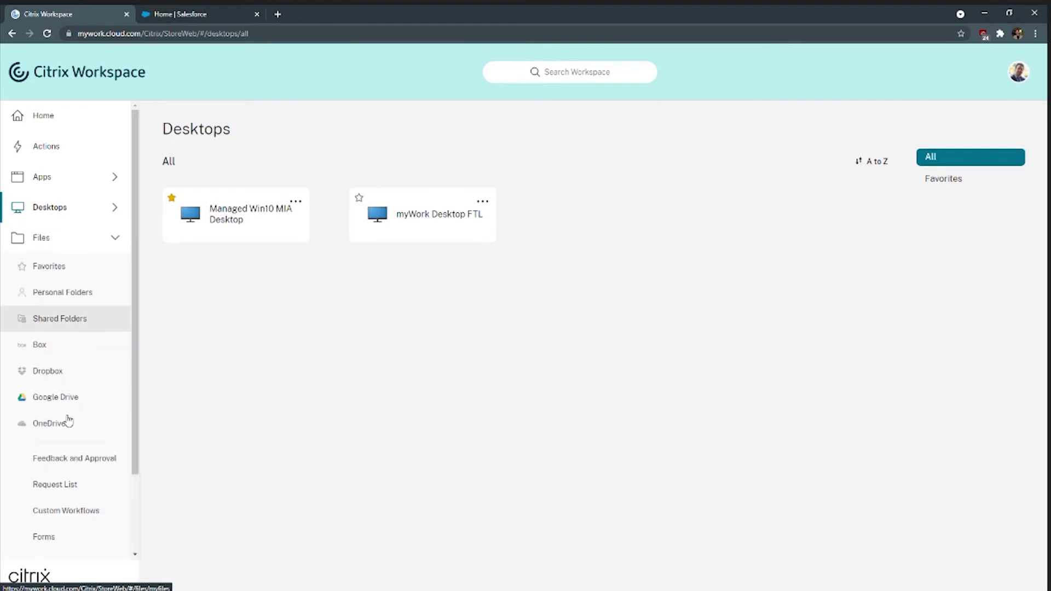
click(94, 135)
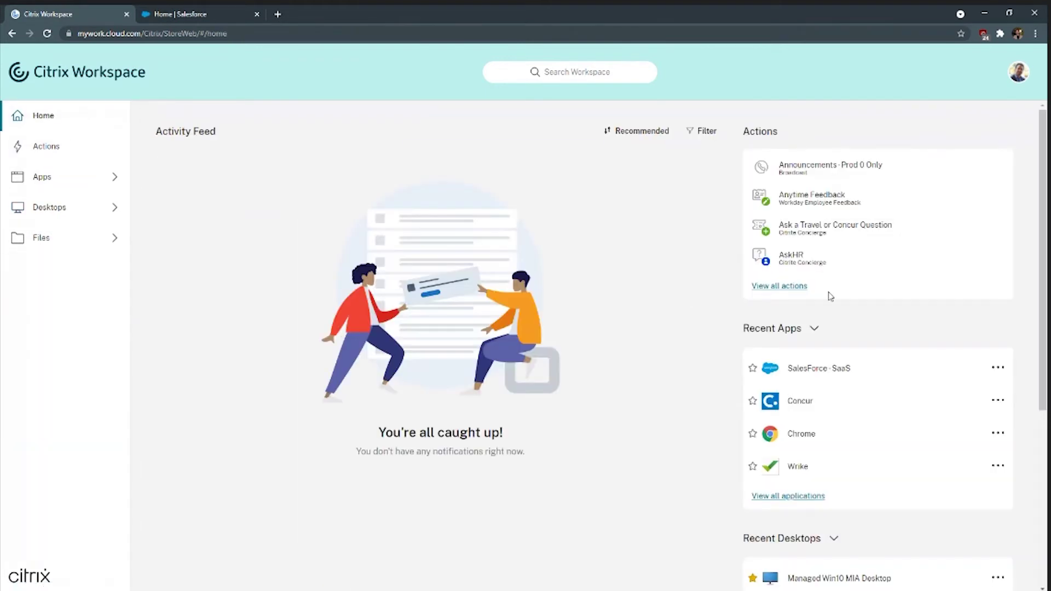
scroll(832, 414, down, 3)
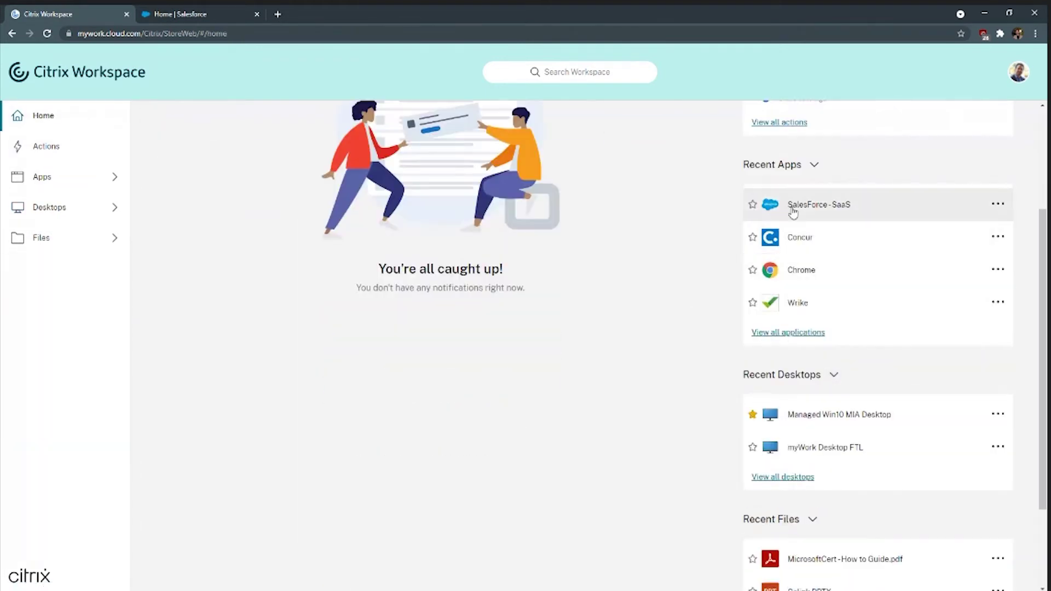
scroll(817, 296, down, 2)
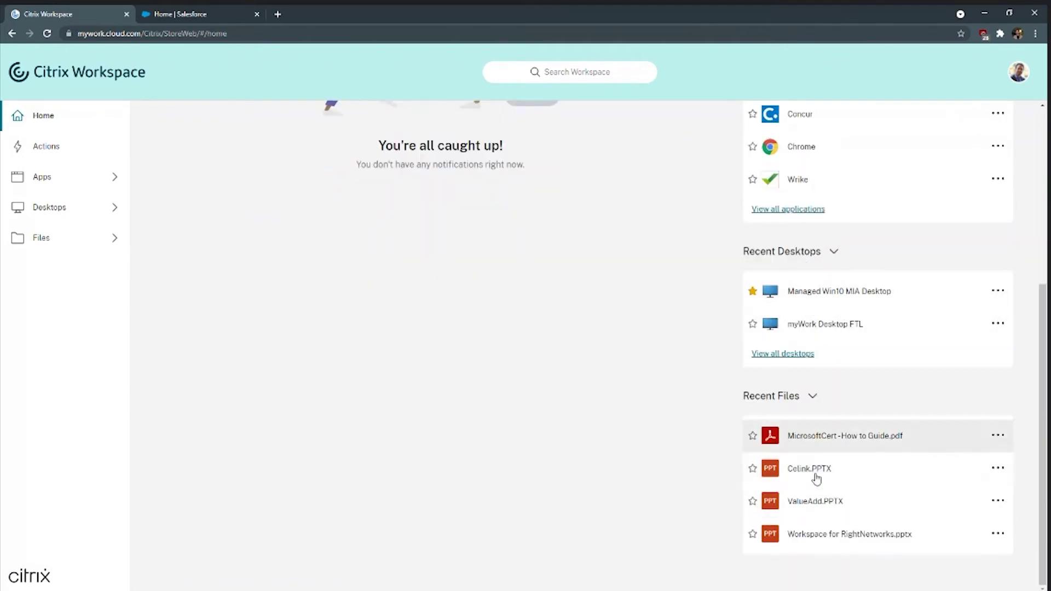
scroll(845, 395, up, 2)
scroll(846, 396, up, 4)
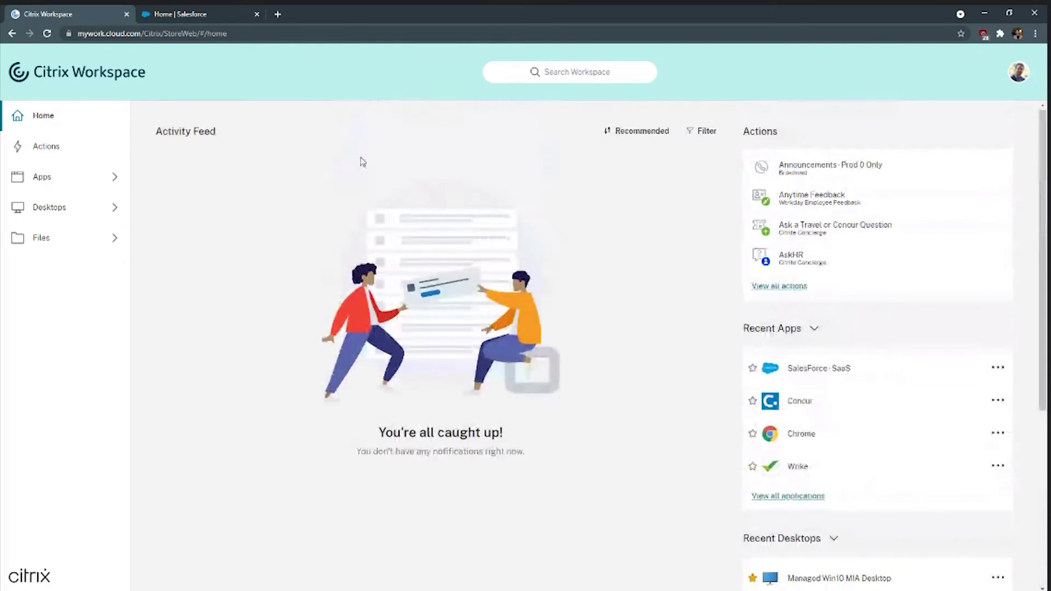
- Close the Workspace tab, sign in to Citrix Cloud and verify with the authenticator code
click(126, 16)
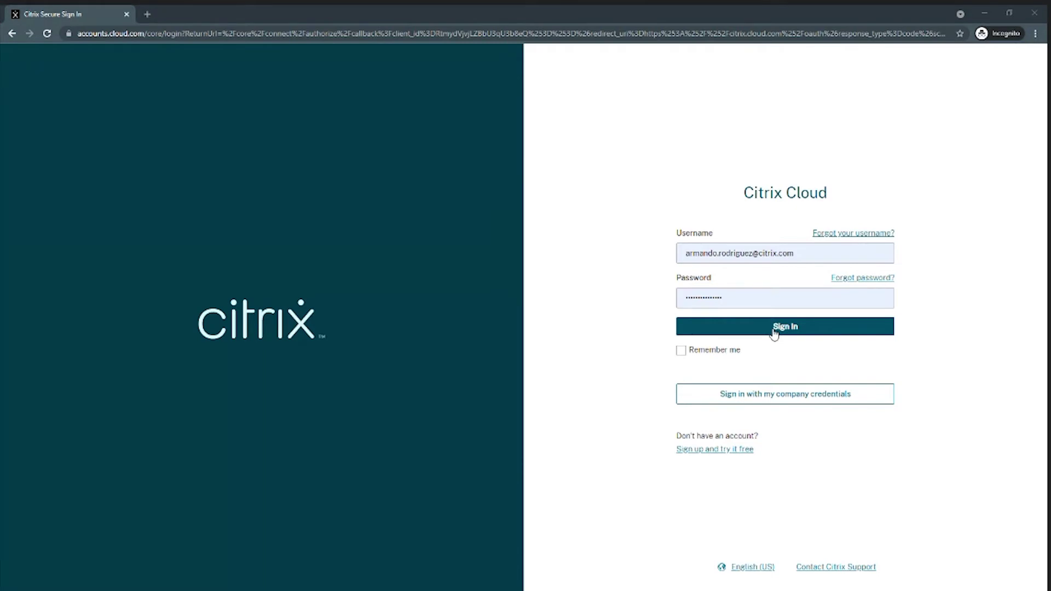
click(774, 332)
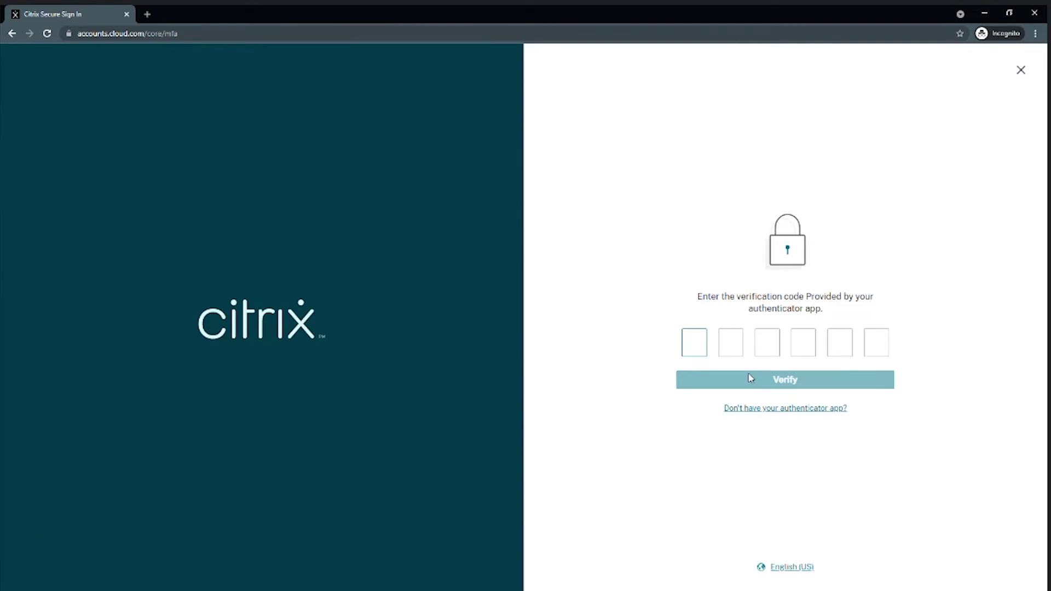
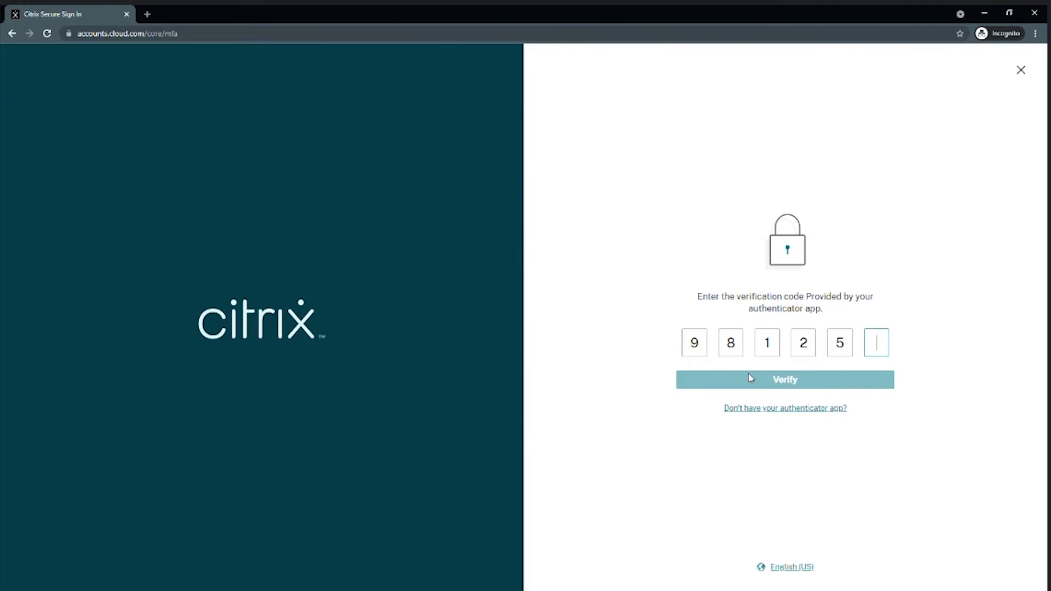
click(751, 378)
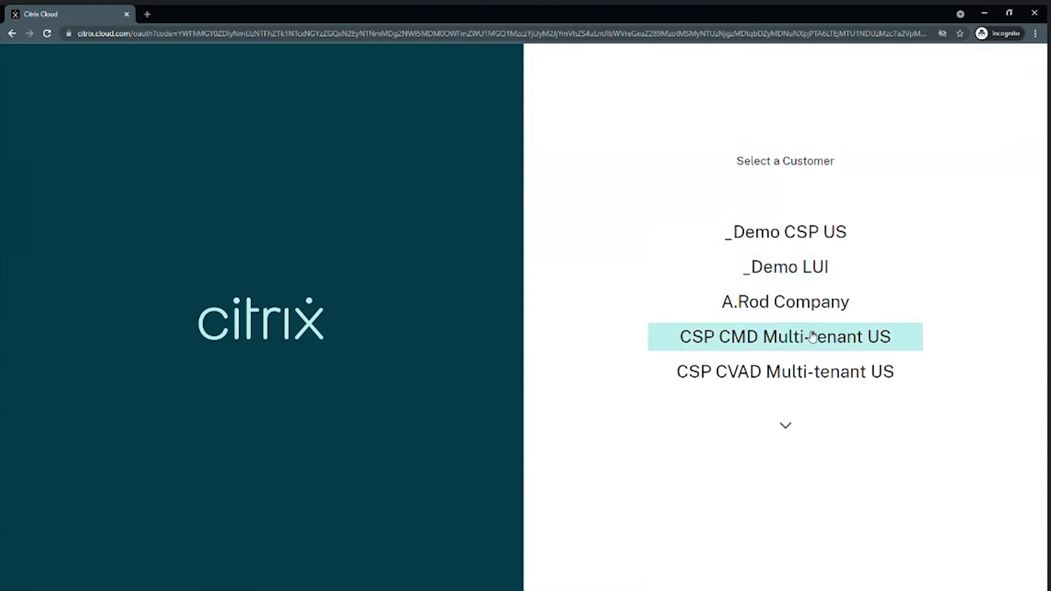
- Open CSP CVAD Multi-tenant US, switch to Star2Star Communications Prod, then open Workspace Configuration
click(824, 368)
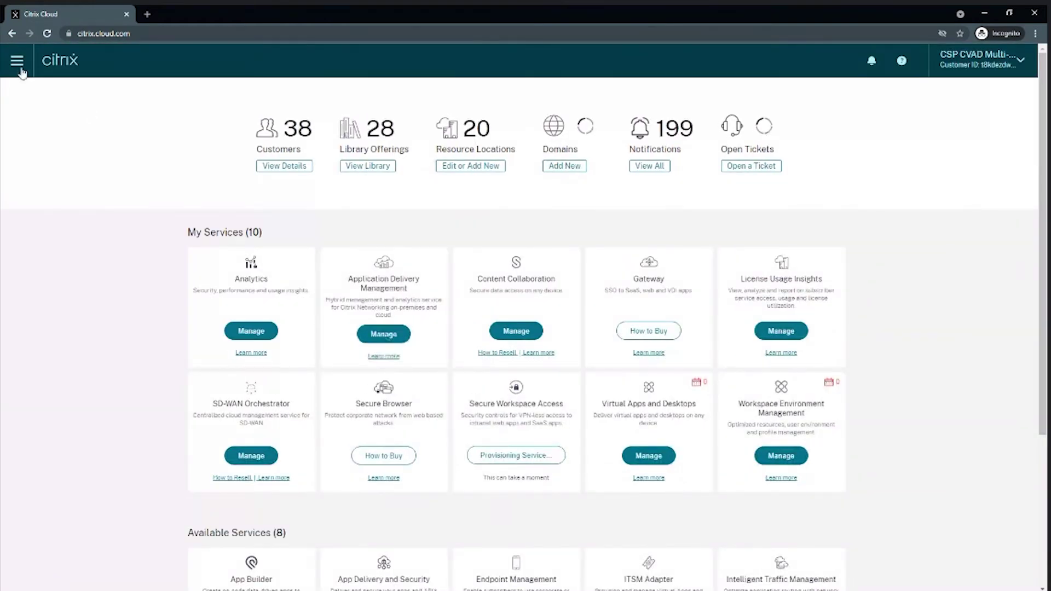
click(991, 65)
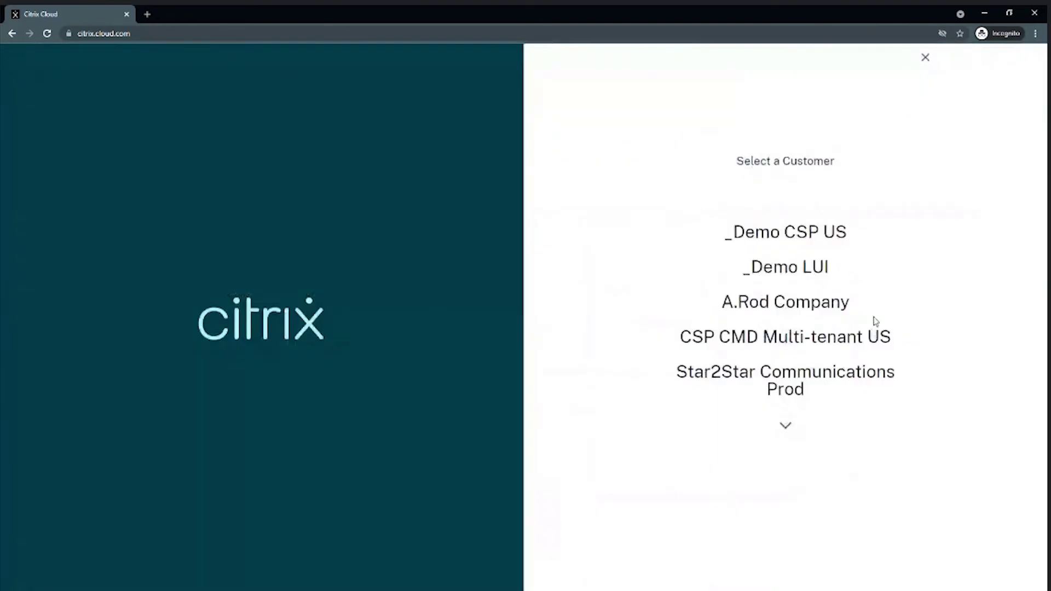
click(806, 240)
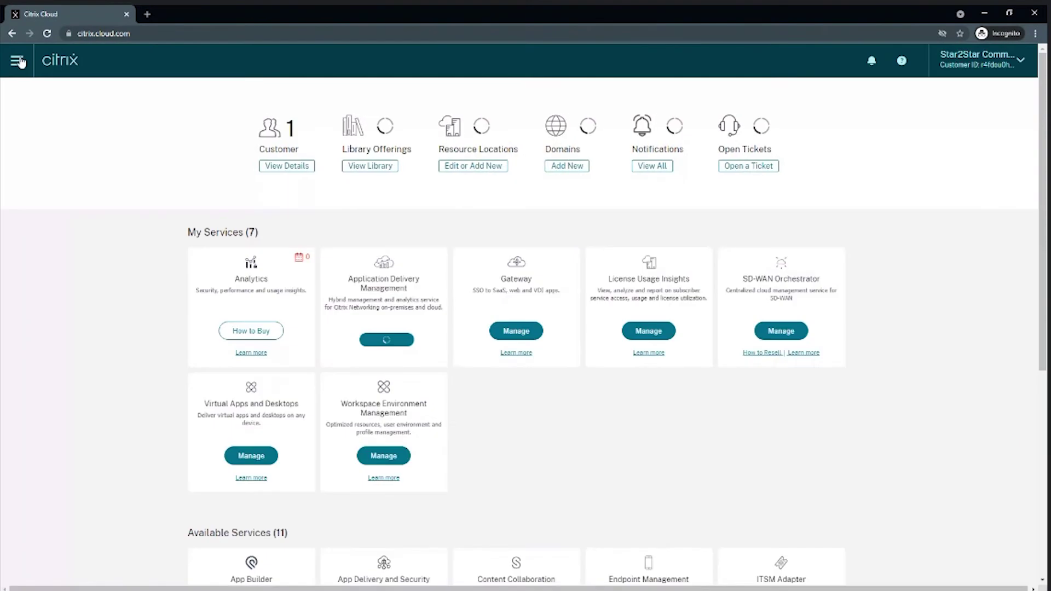
click(18, 61)
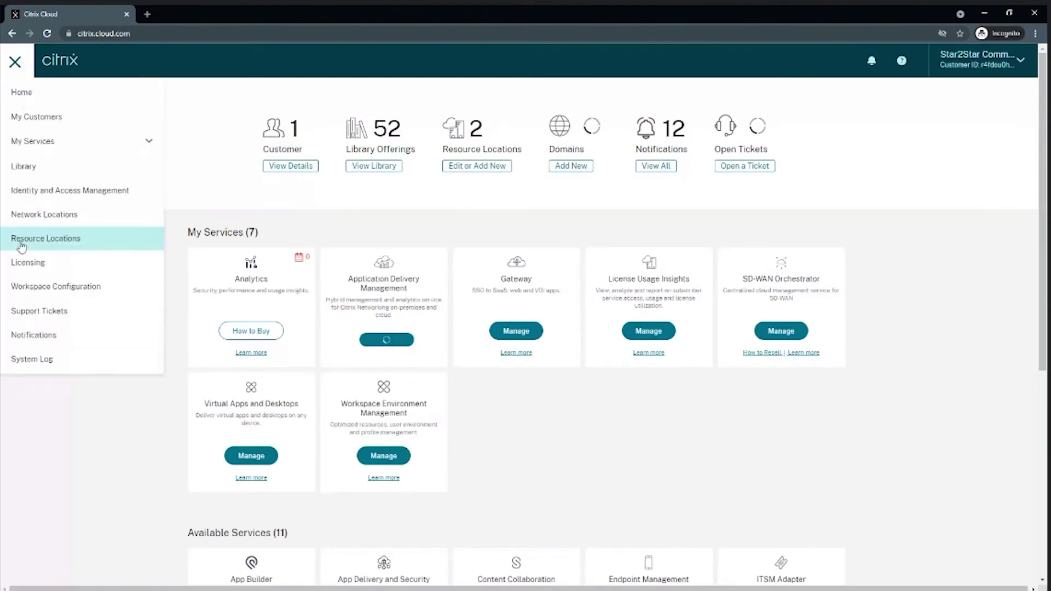
click(41, 288)
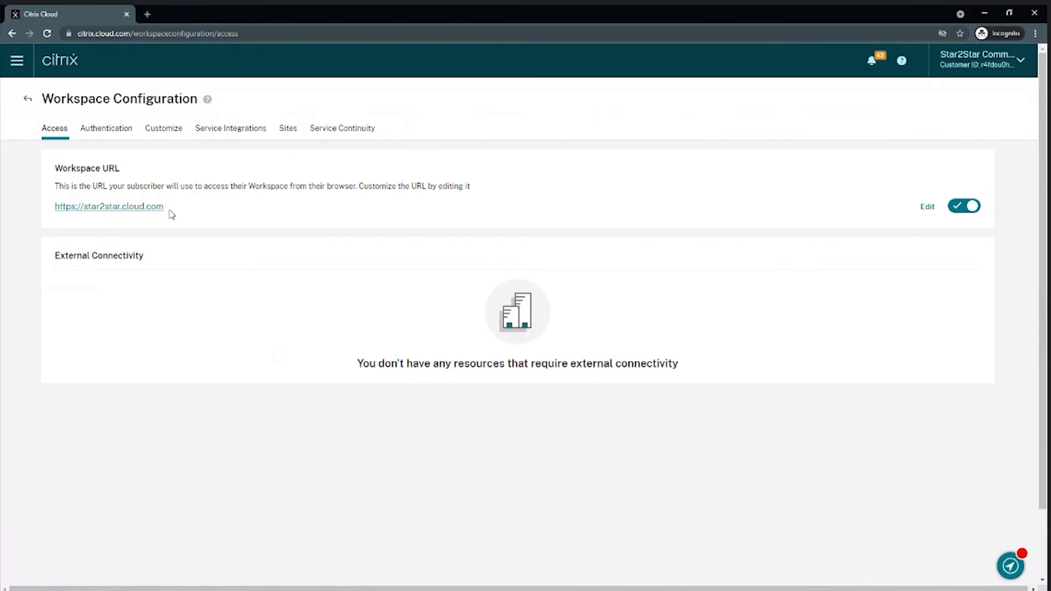
drag(166, 209, 40, 207)
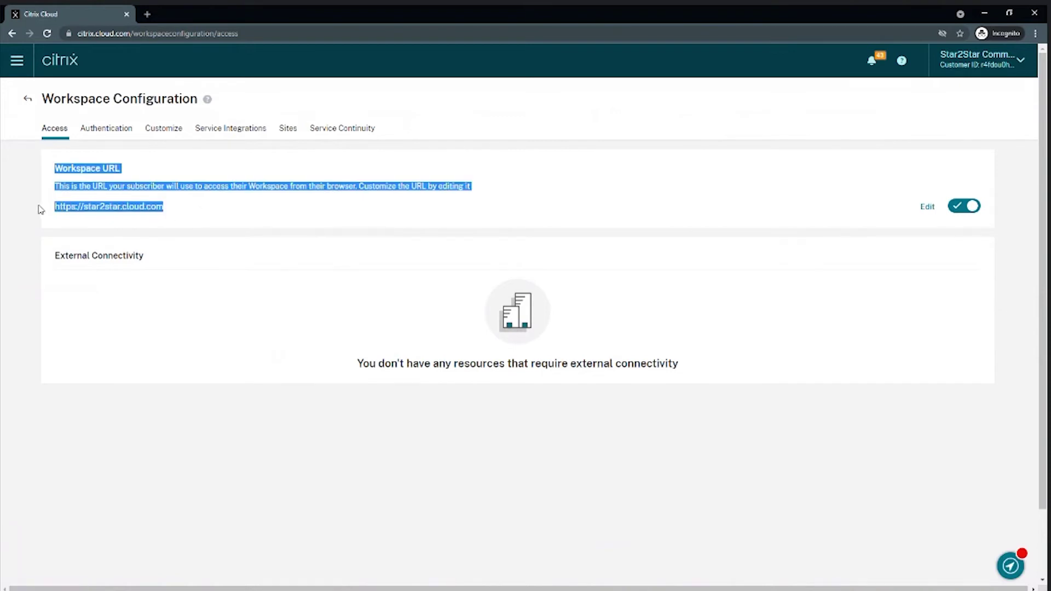
click(206, 208)
click(147, 14)
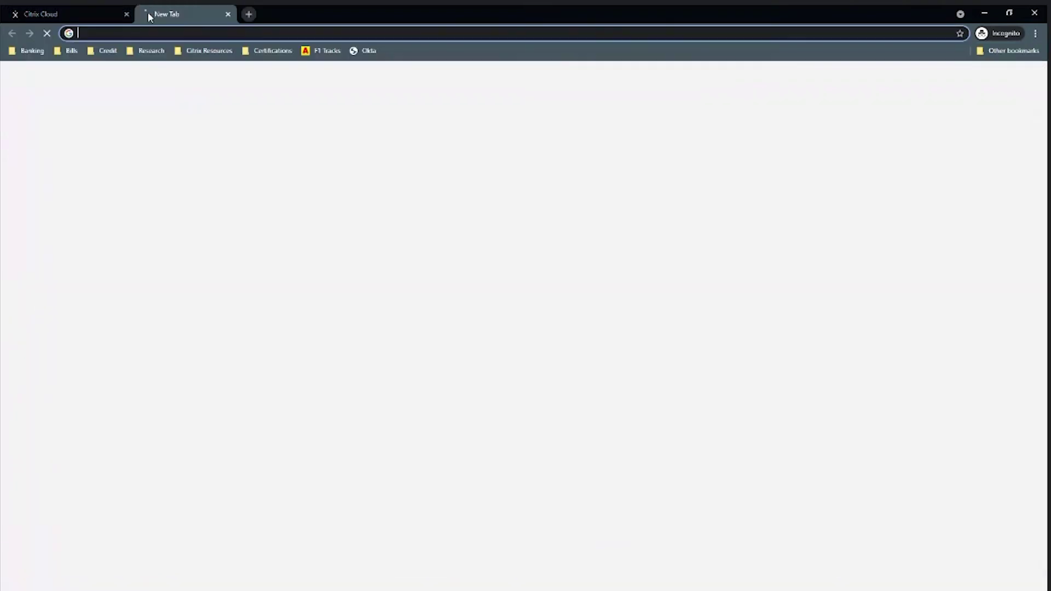
text(mywork.cloud.com/Citrix/StoreWeb/#/home)
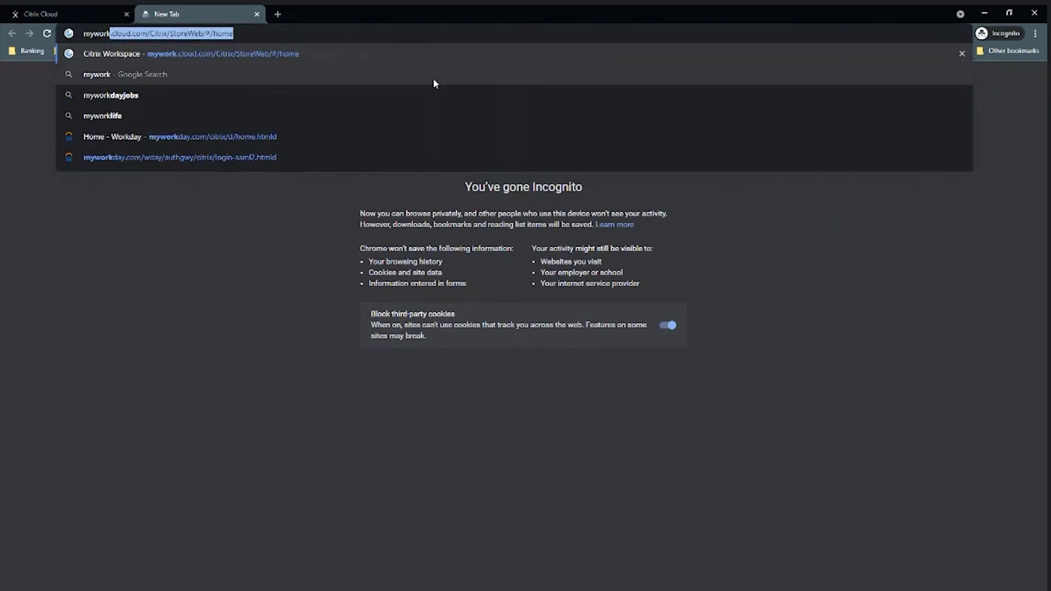
click(304, 37)
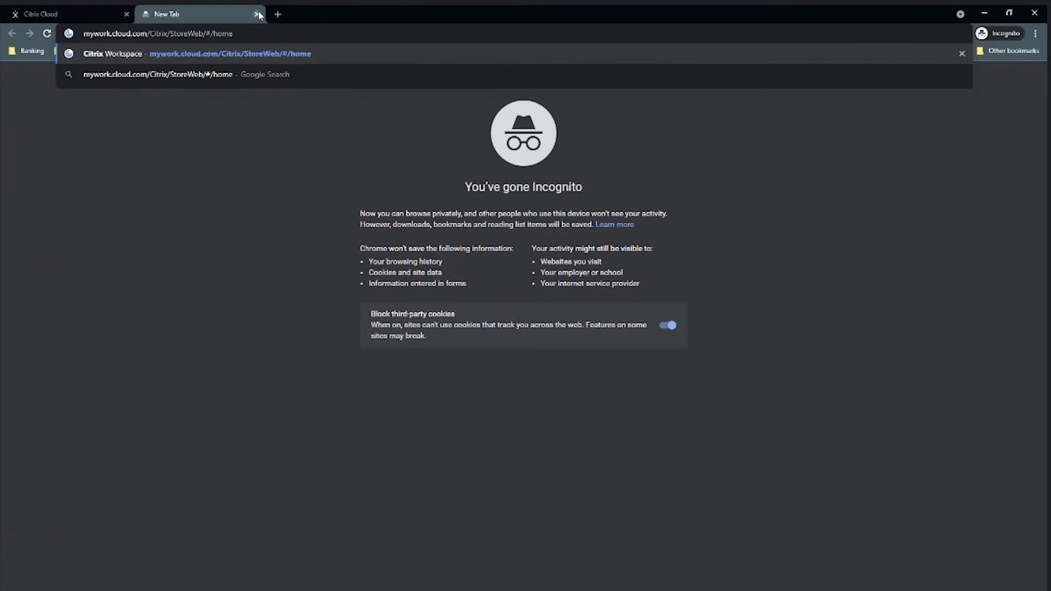
click(257, 14)
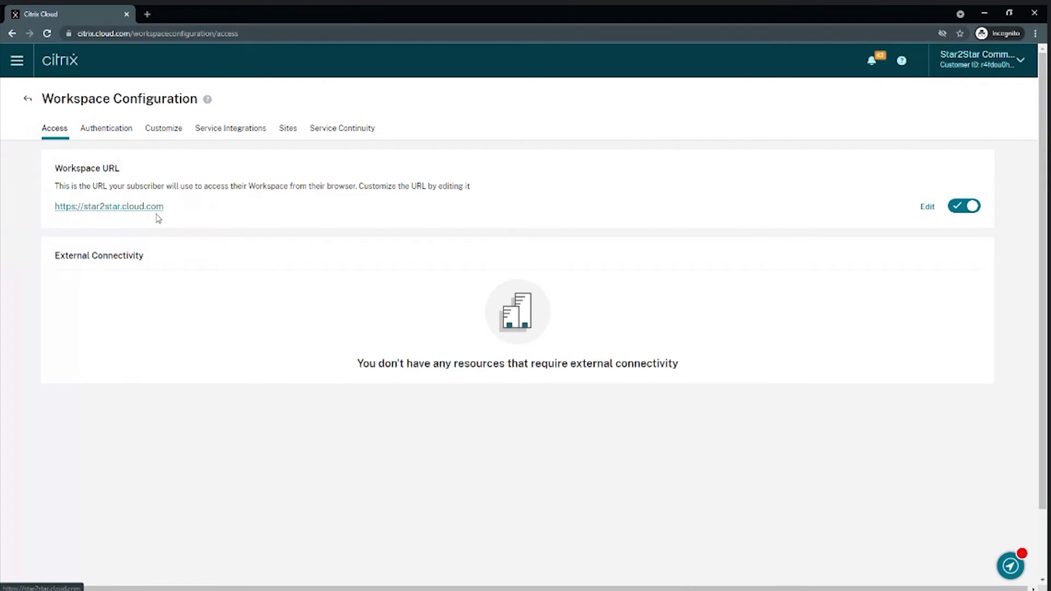
- Show the Workspace authentication methods with Active Directory selected, and read the Okta option's info
click(113, 134)
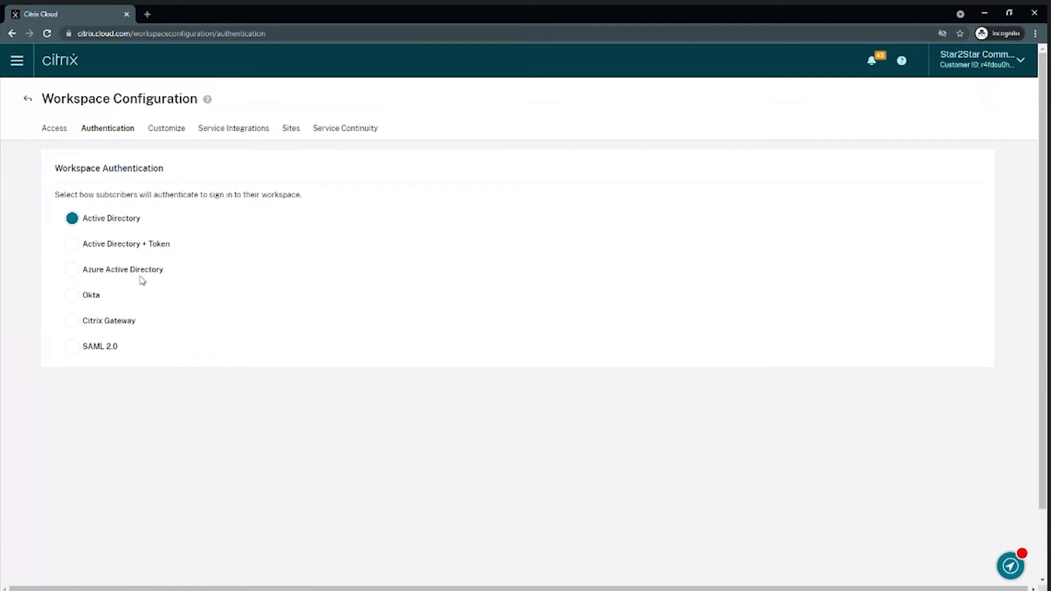
mouse_move(75, 305)
- Check the subscriber sign-in page by opening the Workspace URL from the Access settings
click(168, 129)
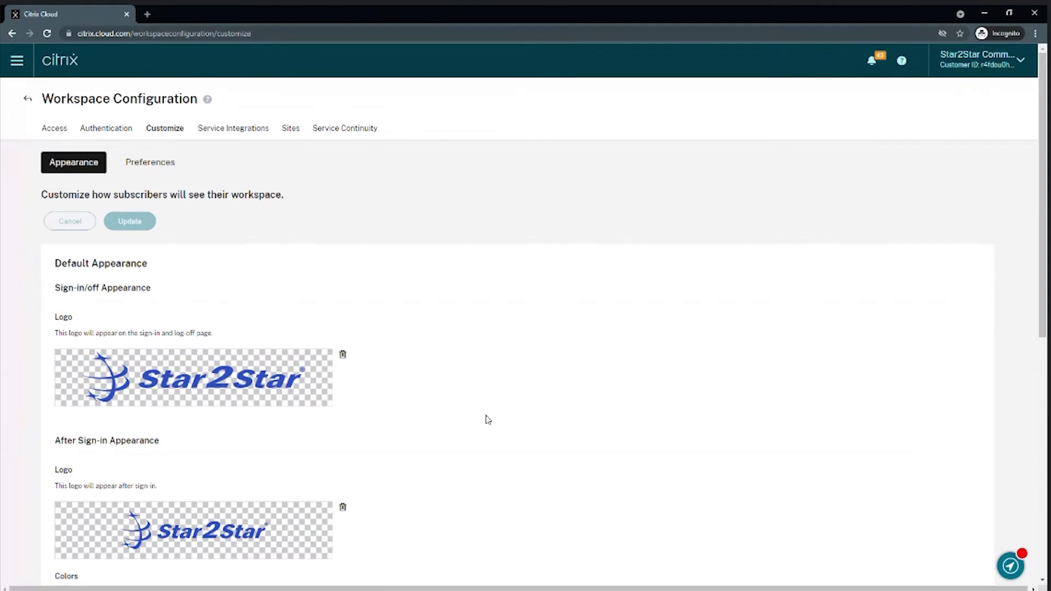
mouse_move(189, 372)
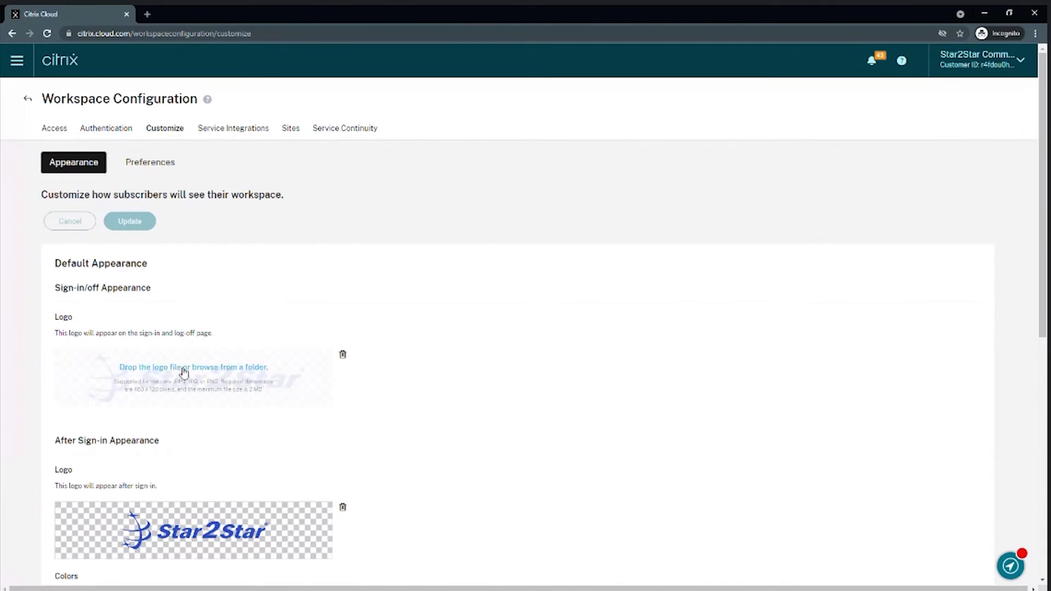
click(57, 131)
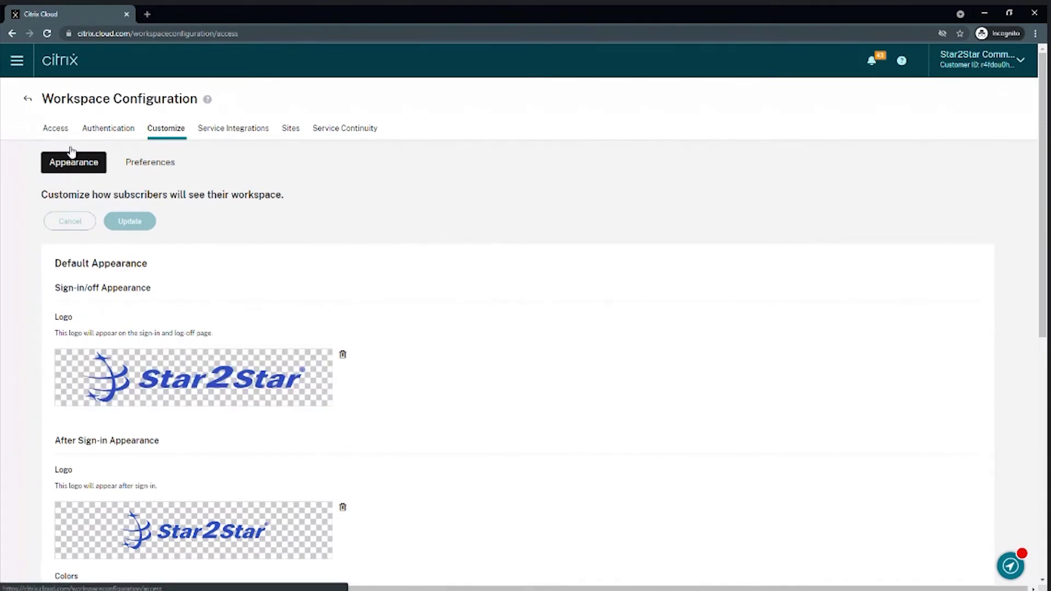
click(129, 206)
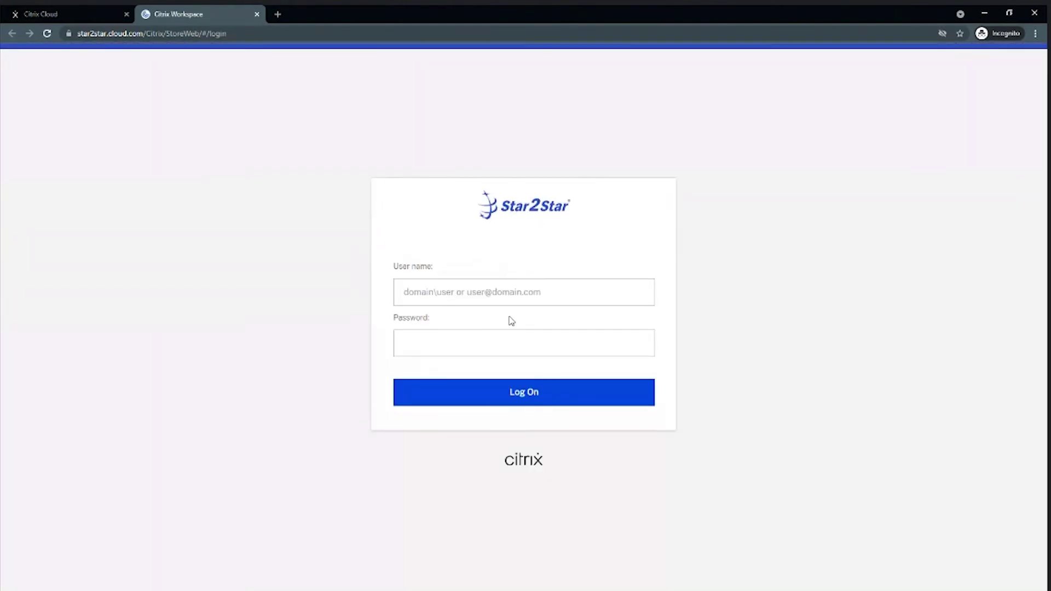
click(255, 15)
- Review the Star2Star sign-in logos, colours and preview in the Appearance settings
click(167, 129)
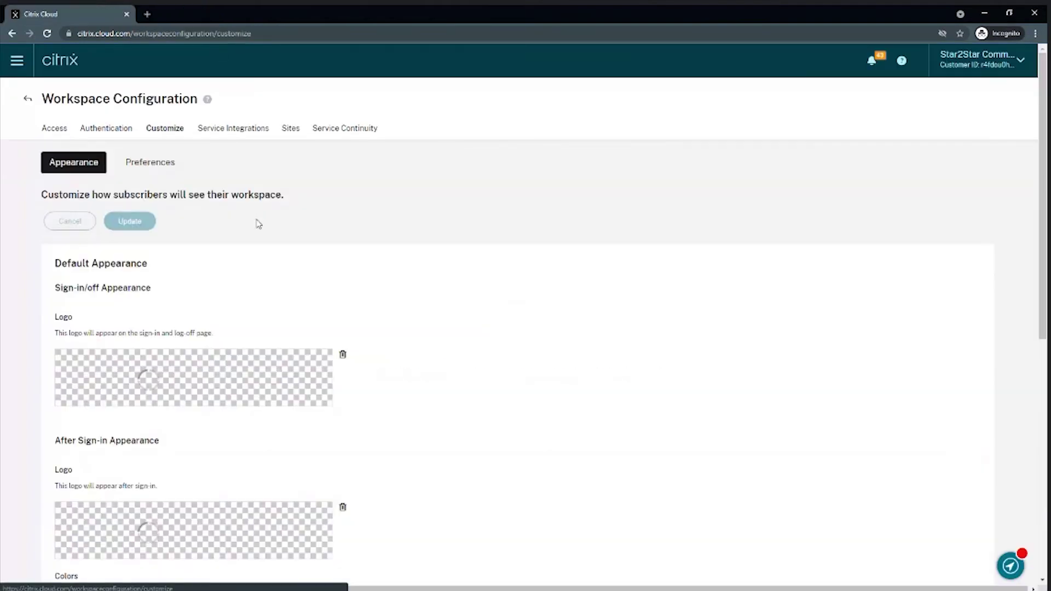
scroll(455, 378, down, 4)
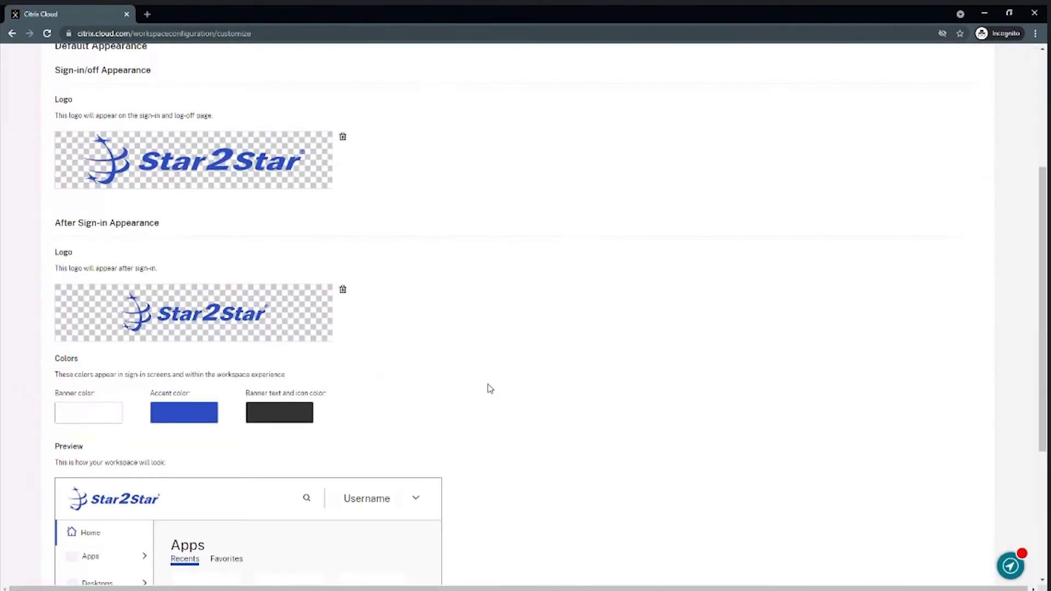
scroll(556, 387, down, 4)
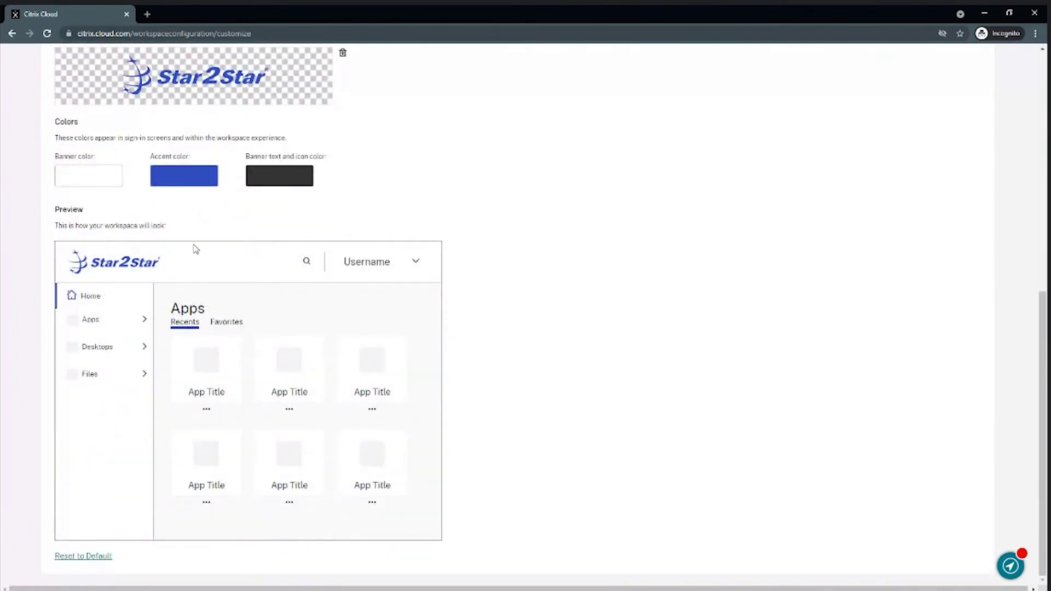
scroll(194, 247, up, 2)
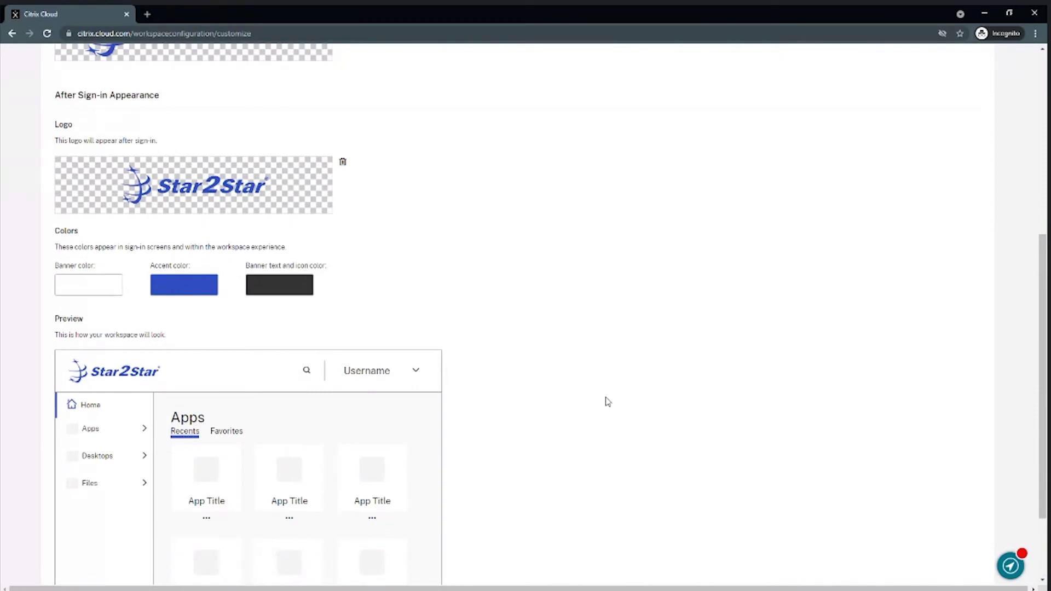
scroll(606, 399, up, 6)
- Review Workspace Preferences: 20-minute inactivity timeout, 1-day reauthentication and native-app launching
click(168, 166)
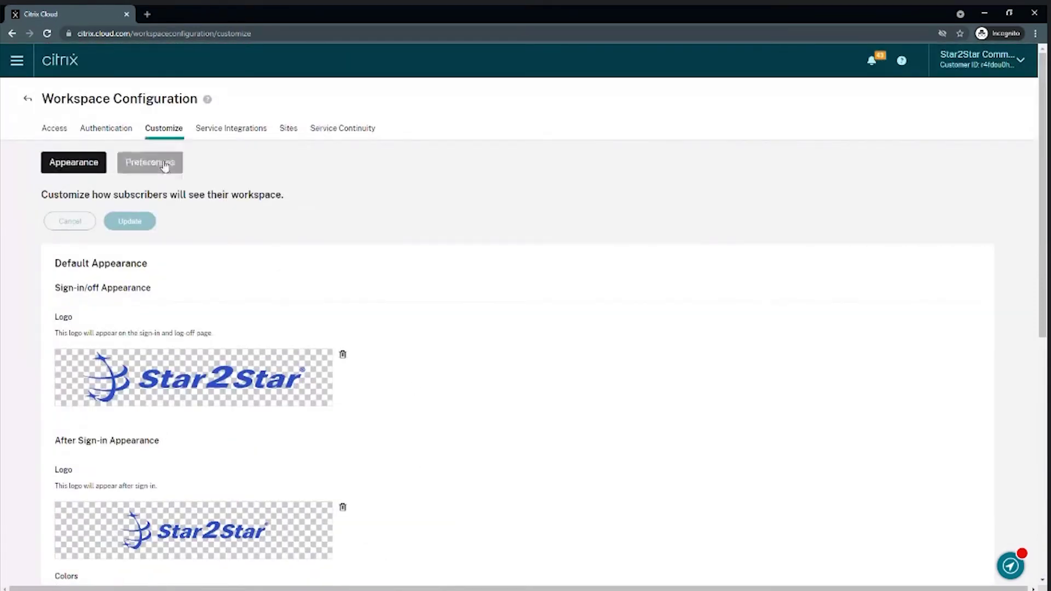
scroll(677, 314, down, 2)
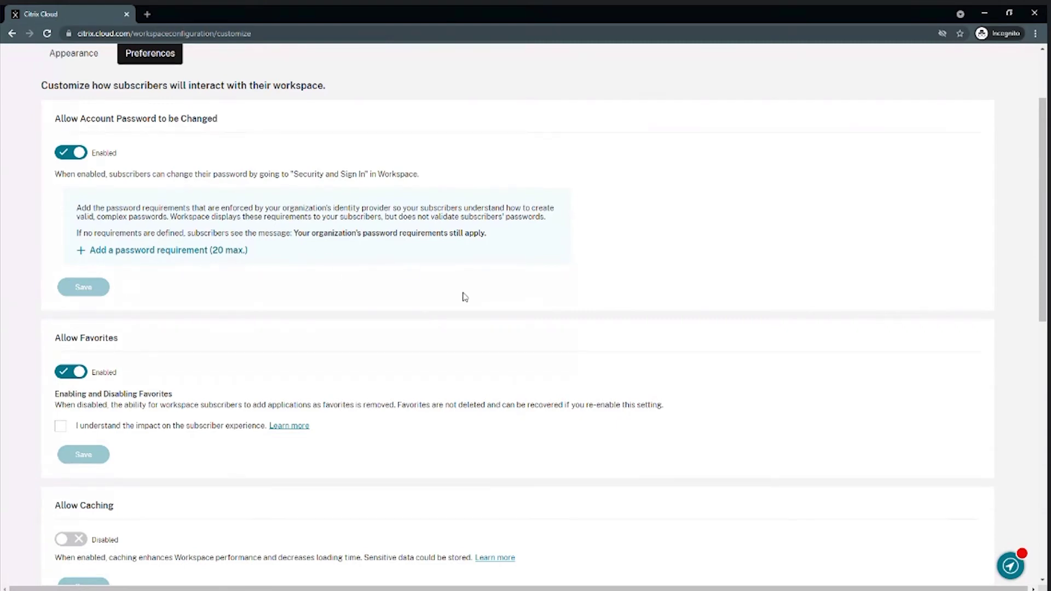
scroll(284, 364, down, 2)
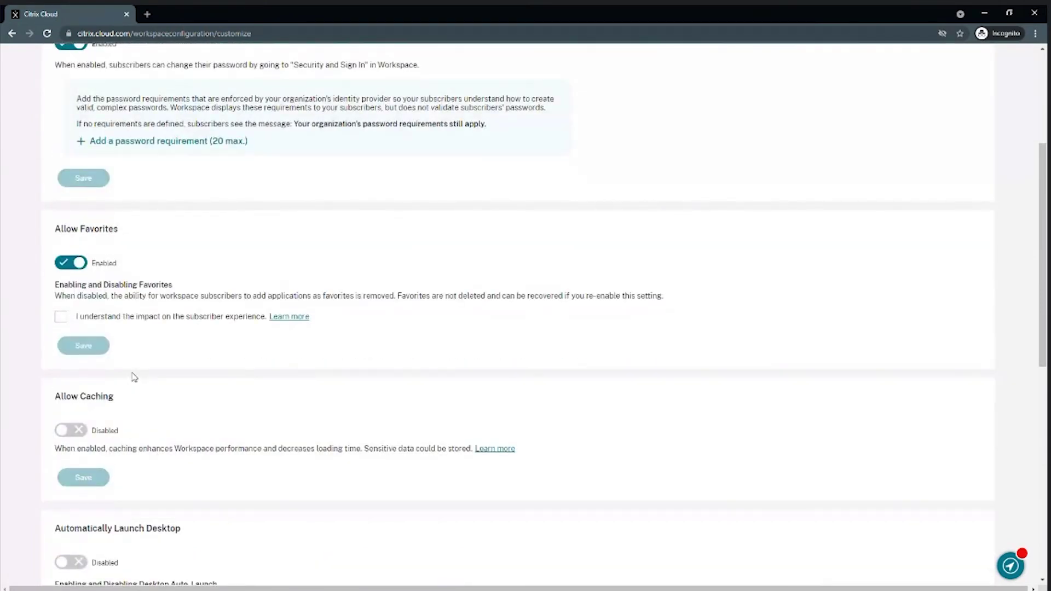
scroll(174, 388, down, 4)
scroll(175, 388, down, 2)
scroll(225, 368, down, 1)
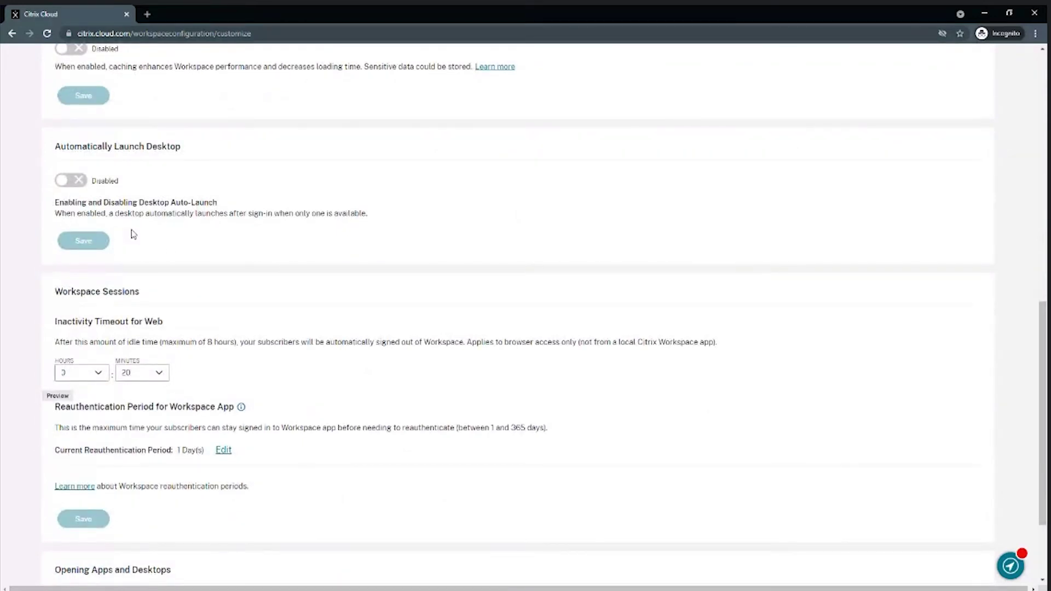
scroll(288, 379, down, 2)
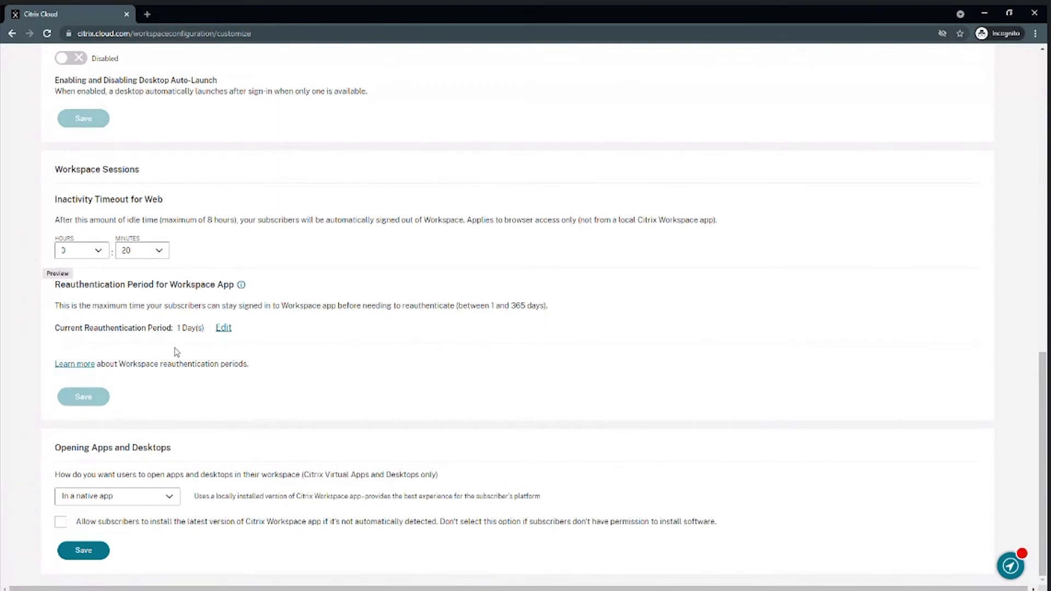
click(175, 498)
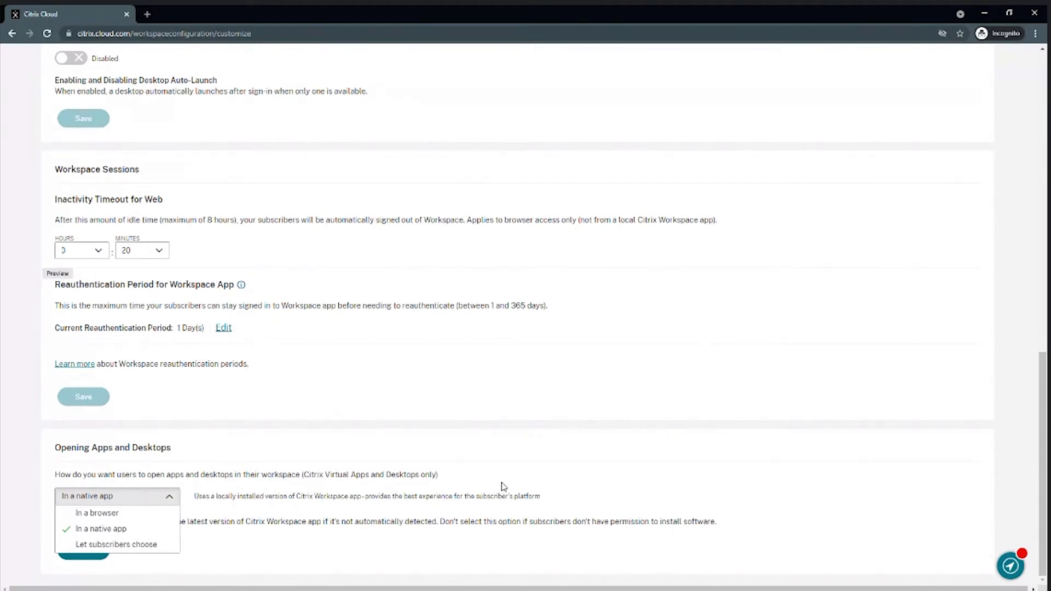
click(503, 486)
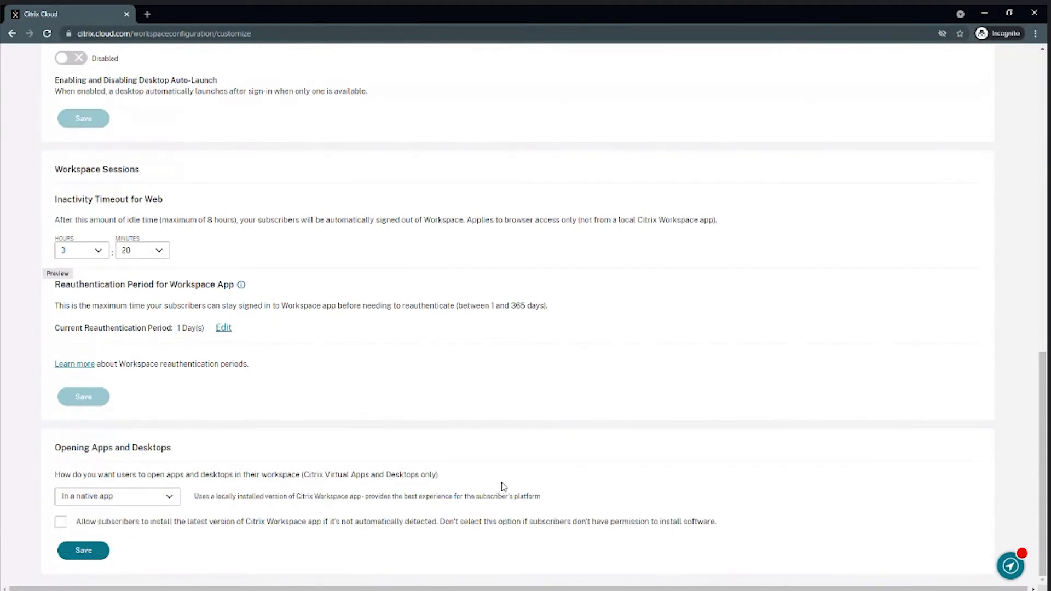
scroll(458, 474, up, 15)
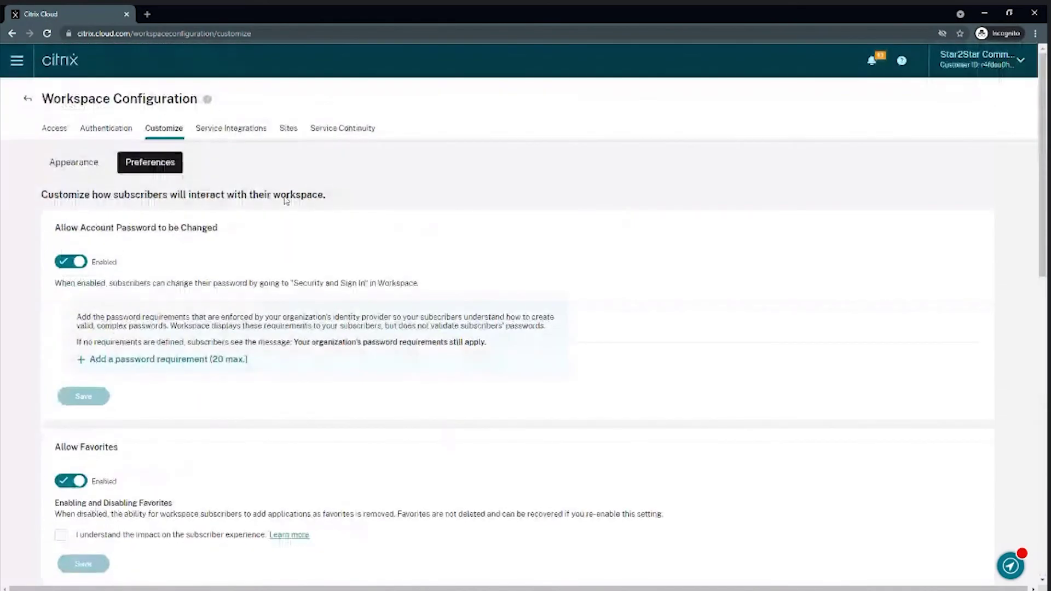
- Check Service Continuity with Connection Leasing disabled, then return to the home dashboard
click(367, 129)
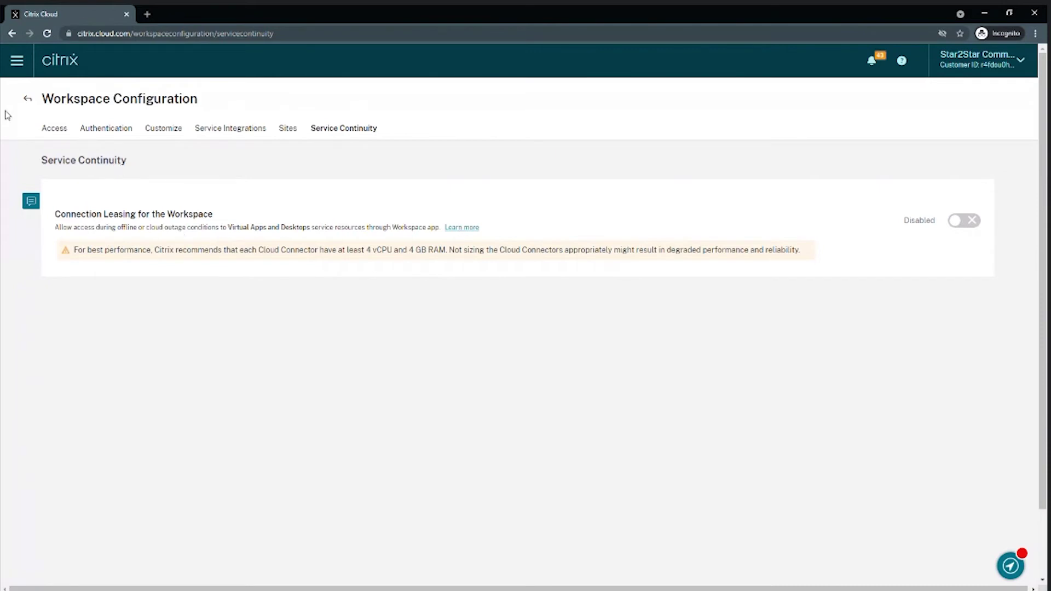
click(27, 102)
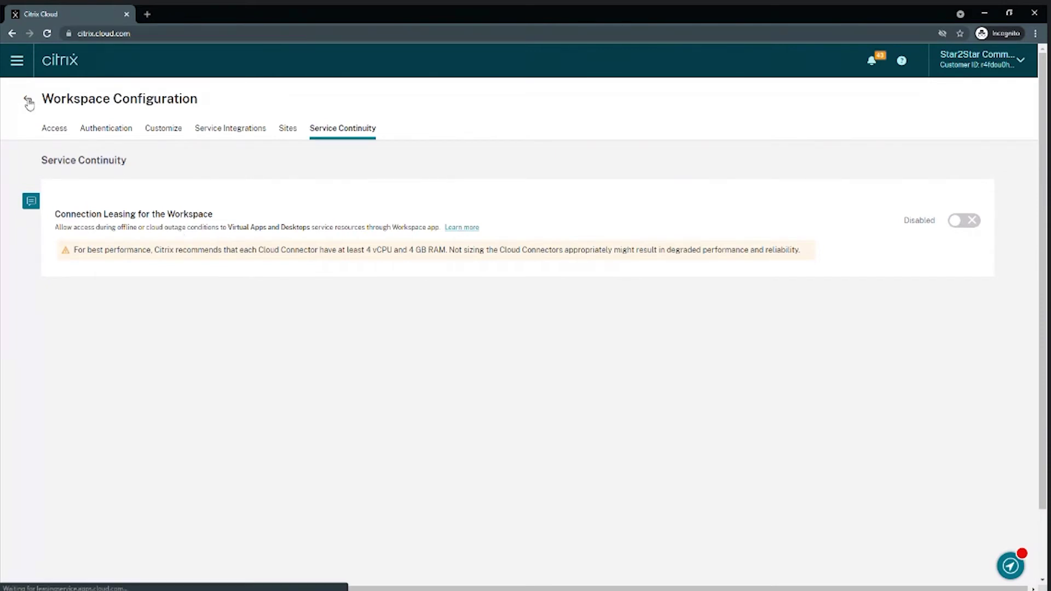
click(17, 60)
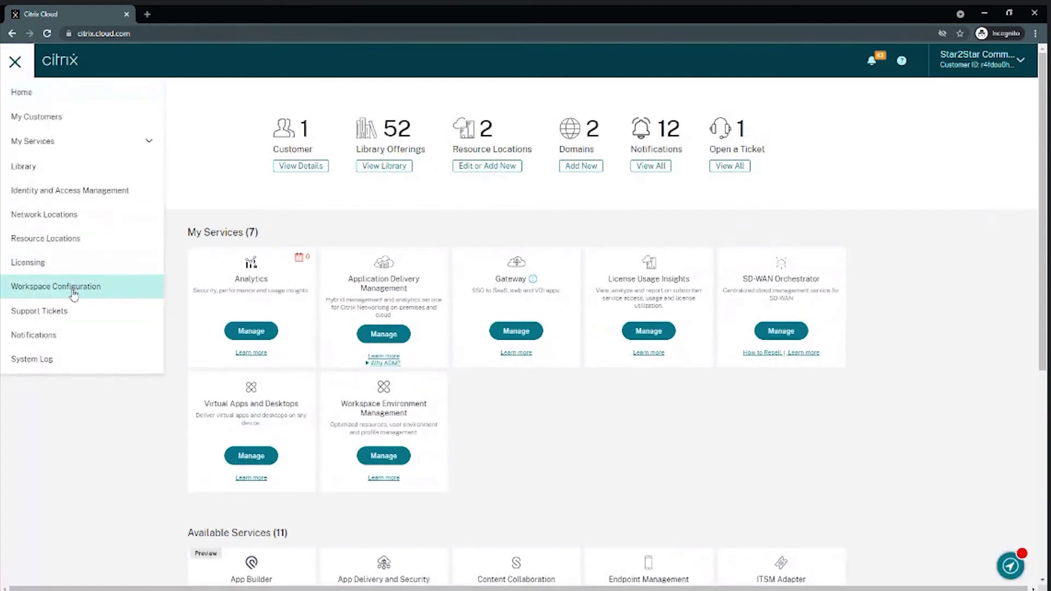
- List the administrators under Identity and Access Management, most with Full access
click(79, 191)
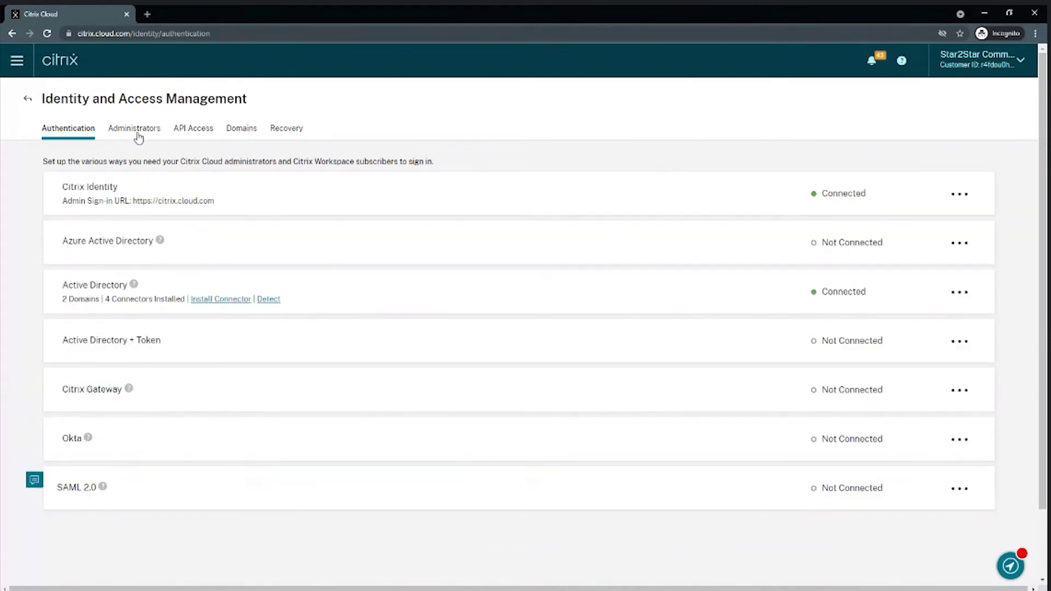
click(135, 129)
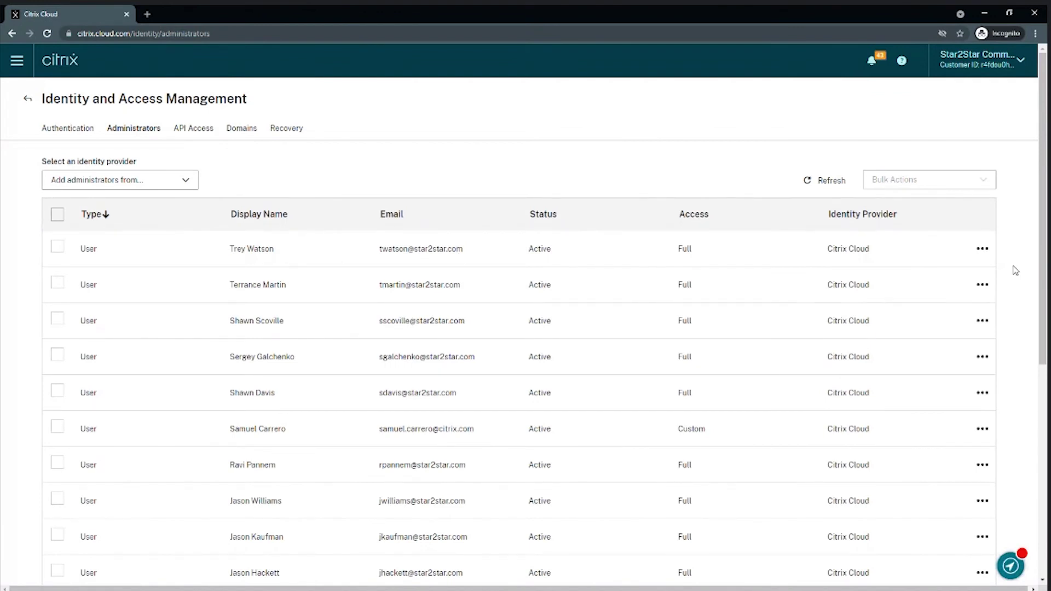
click(982, 251)
click(951, 295)
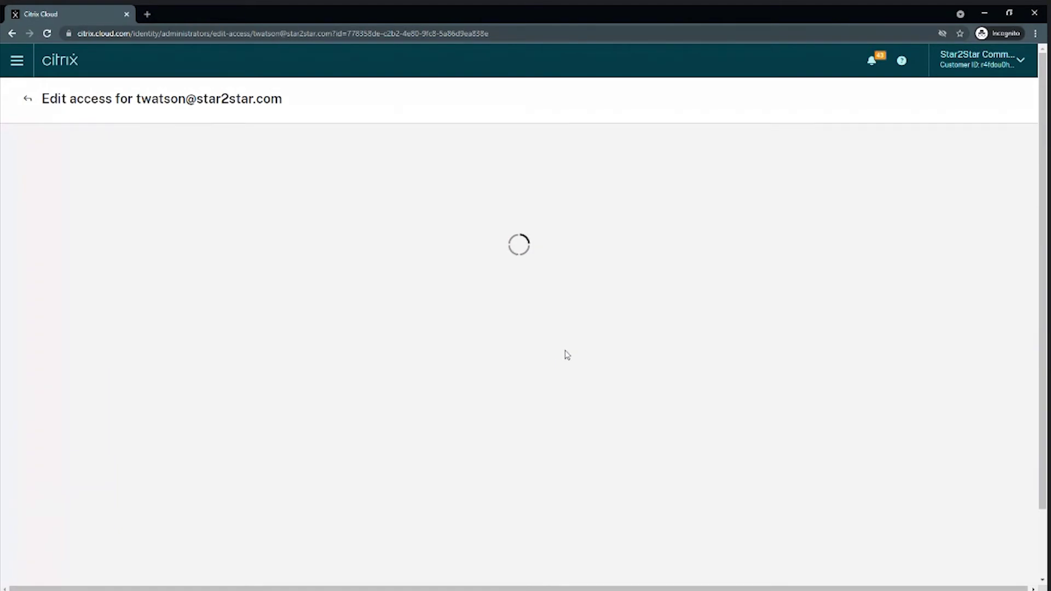
click(49, 243)
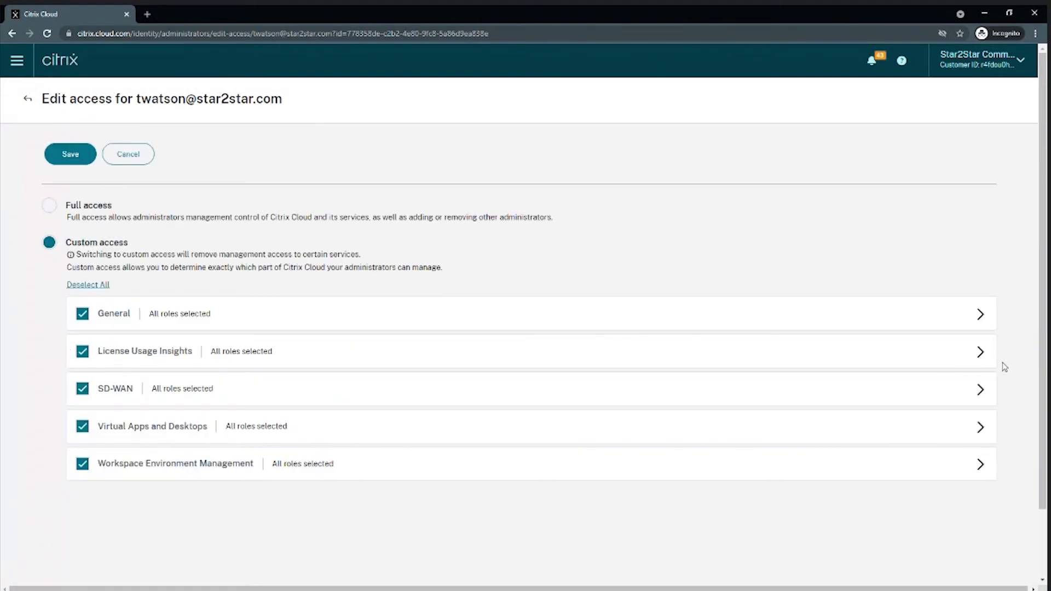
click(978, 426)
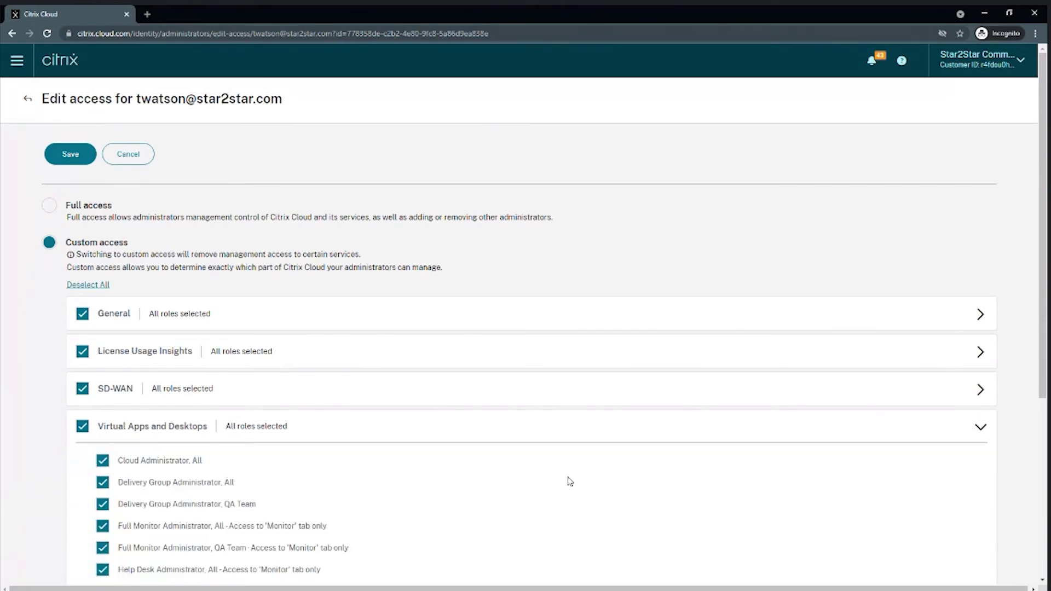
scroll(429, 422, down, 1)
scroll(428, 421, down, 4)
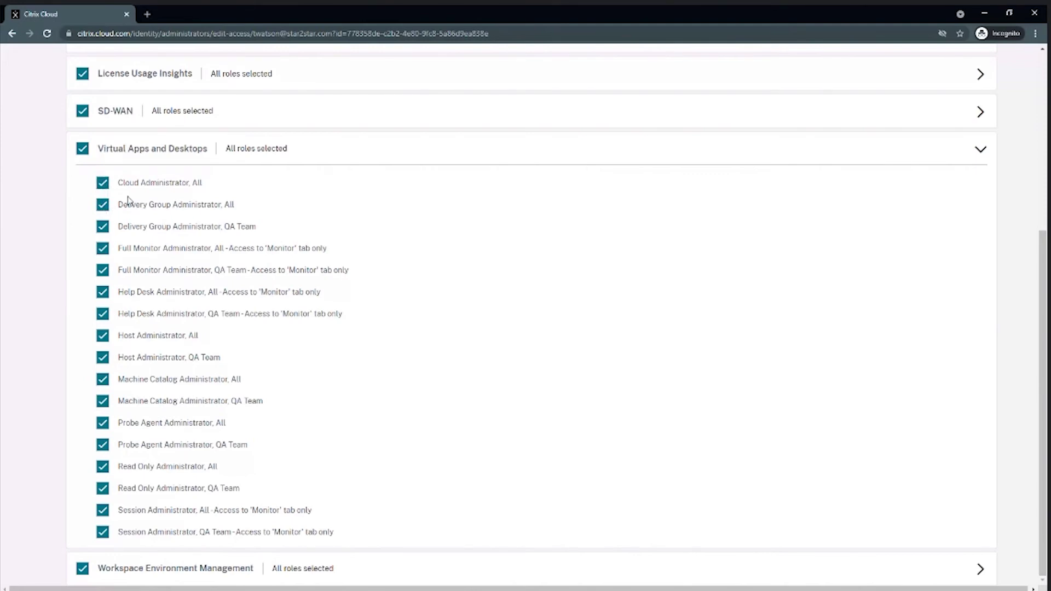
scroll(165, 207, up, 1)
scroll(165, 207, up, 3)
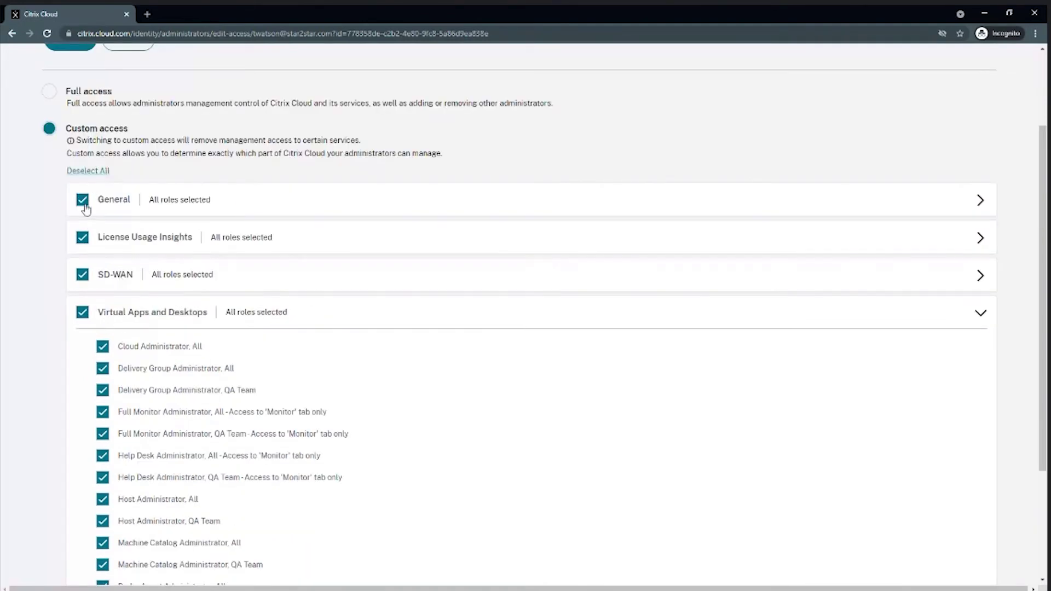
scroll(123, 350, down, 3)
scroll(123, 350, up, 3)
scroll(196, 433, down, 2)
scroll(137, 334, up, 5)
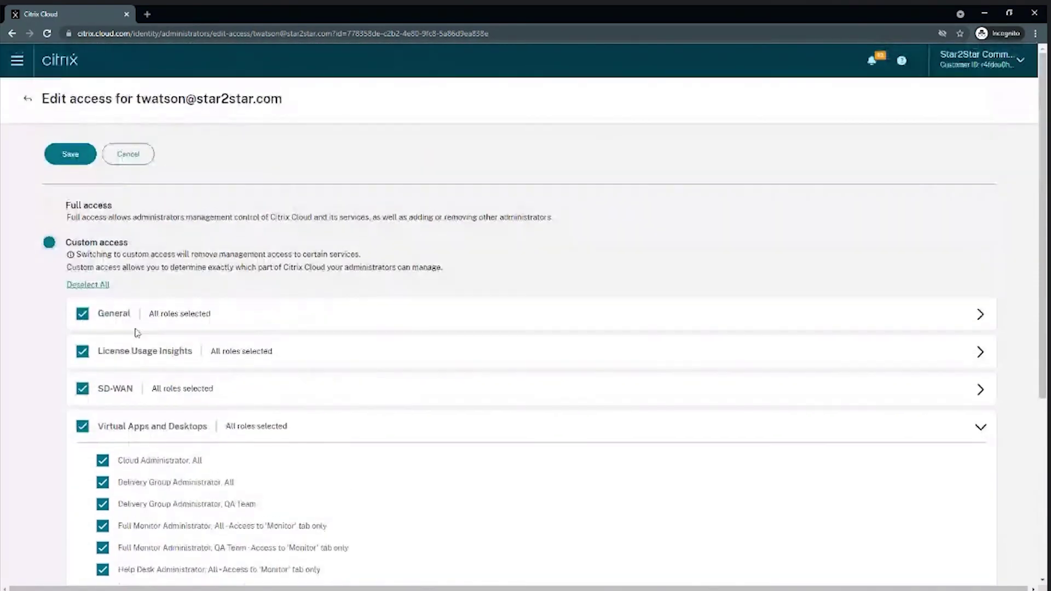
click(140, 155)
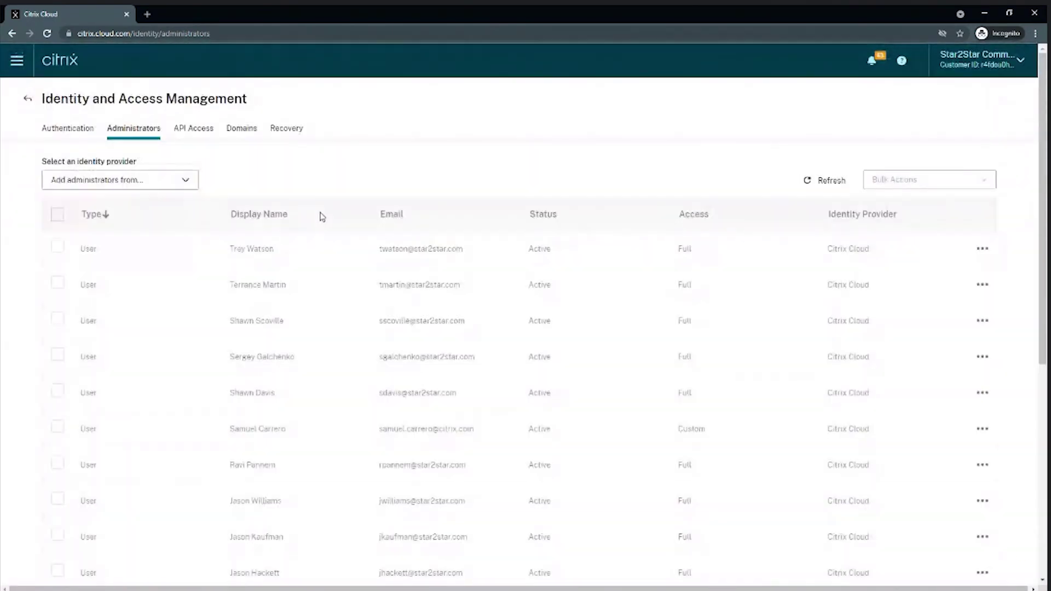
- Manage Virtual Apps and Desktops and review the five setup steps and walkthrough videos
click(28, 99)
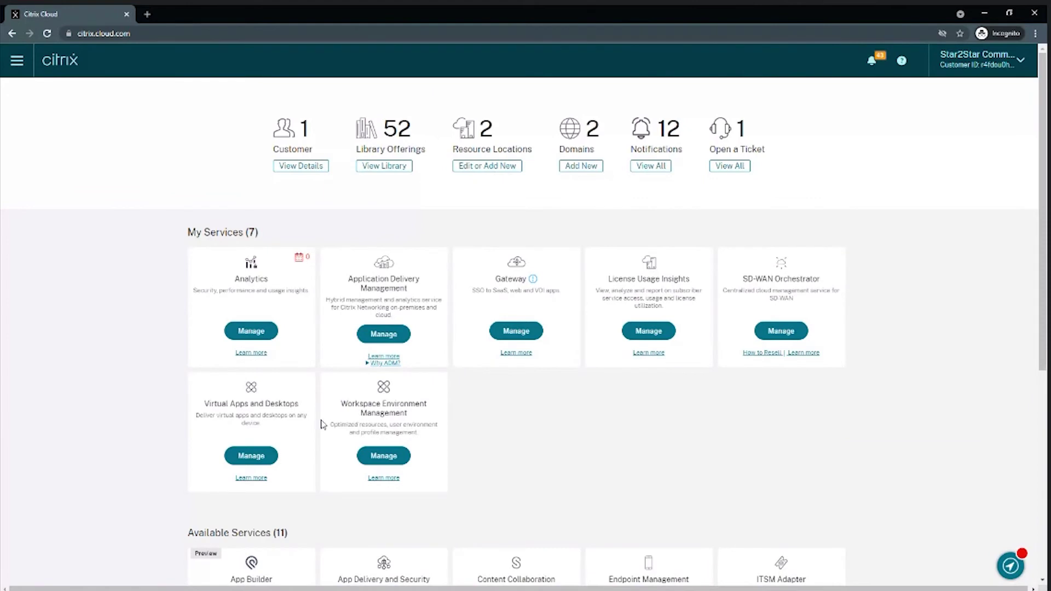
click(246, 460)
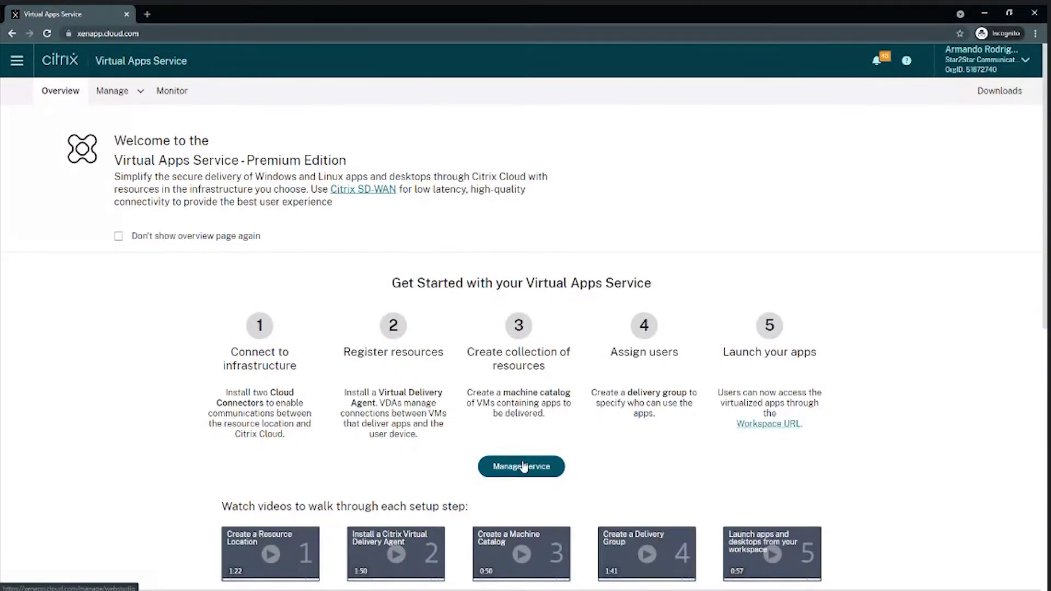
scroll(524, 467, down, 2)
scroll(524, 466, down, 1)
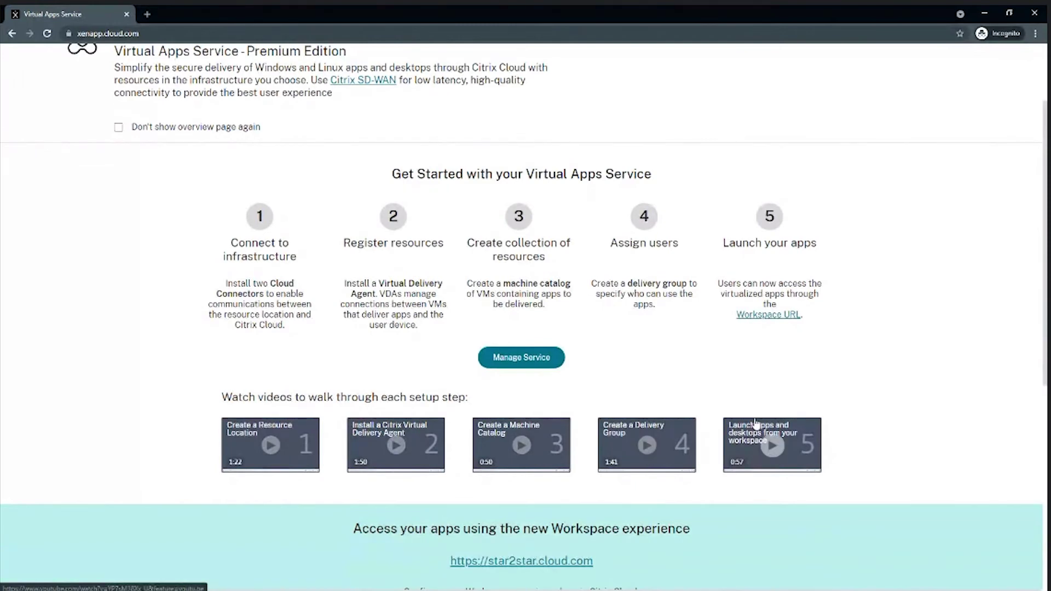
- In the management console, view the policies and templates, then start the Create Policy wizard
click(521, 357)
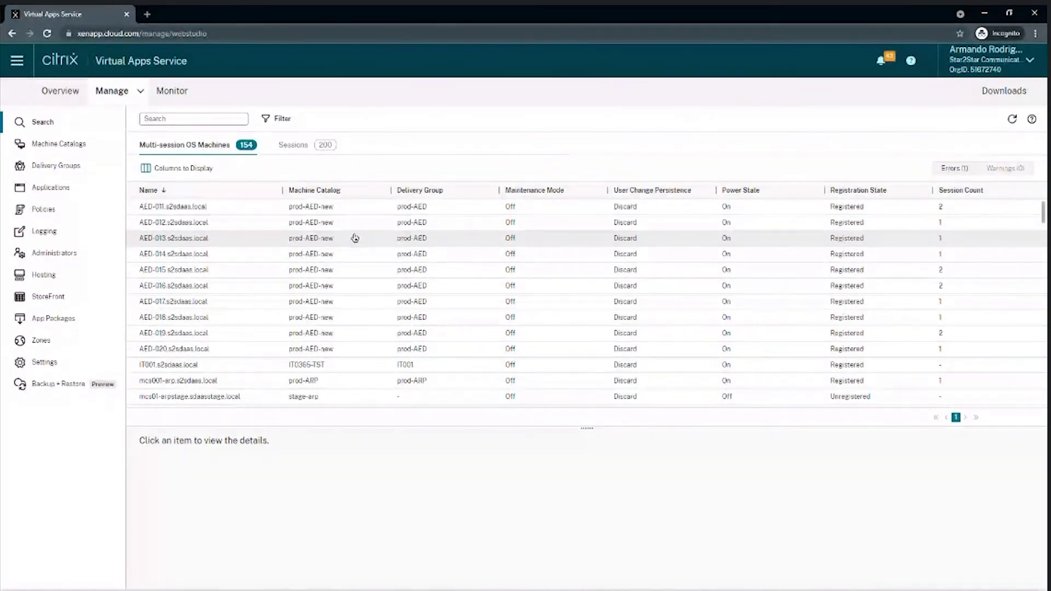
click(44, 218)
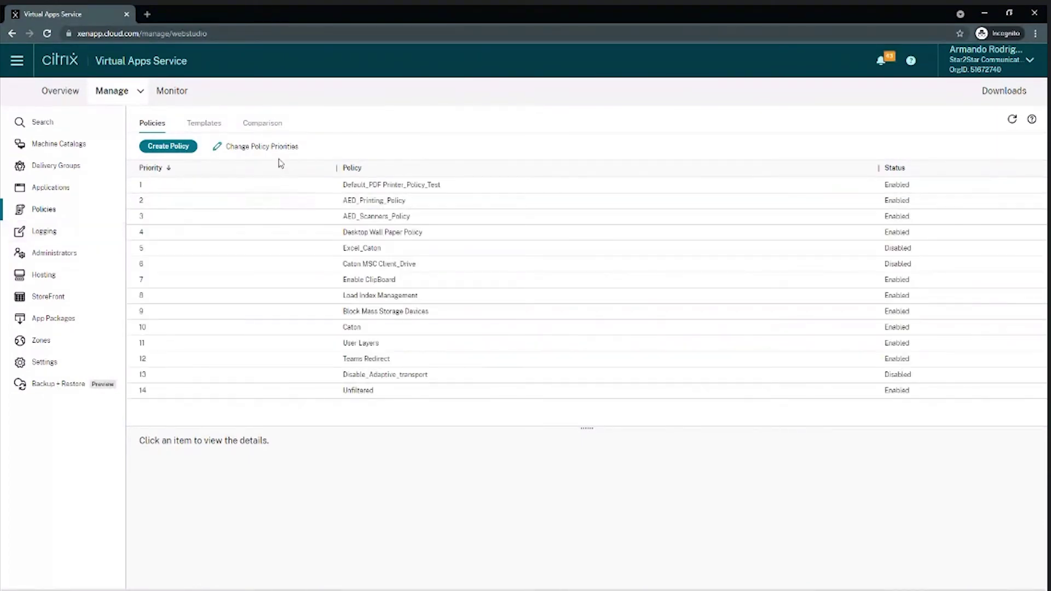
click(207, 124)
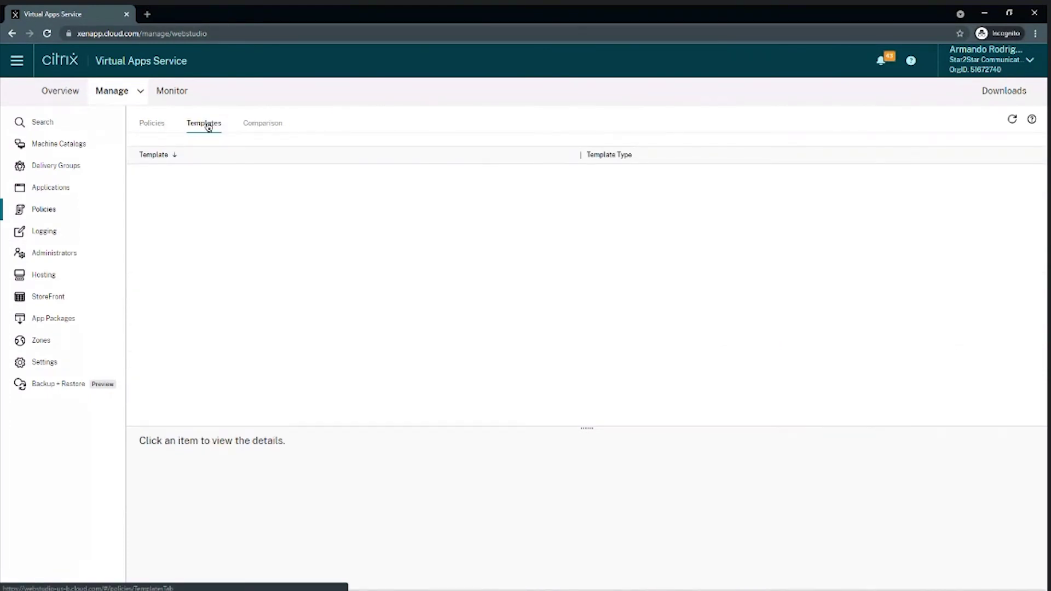
click(157, 128)
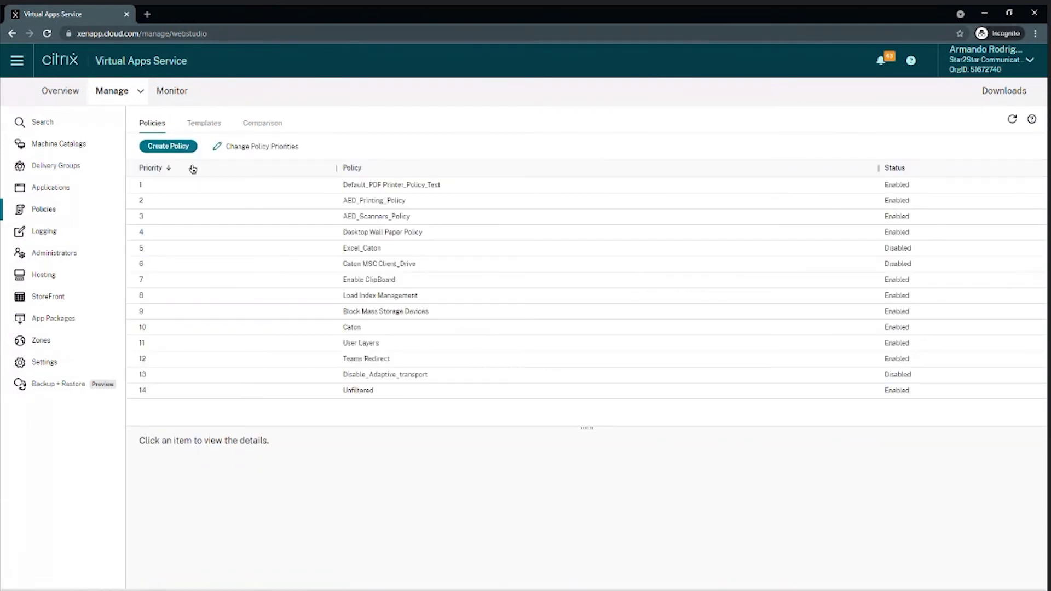
click(173, 145)
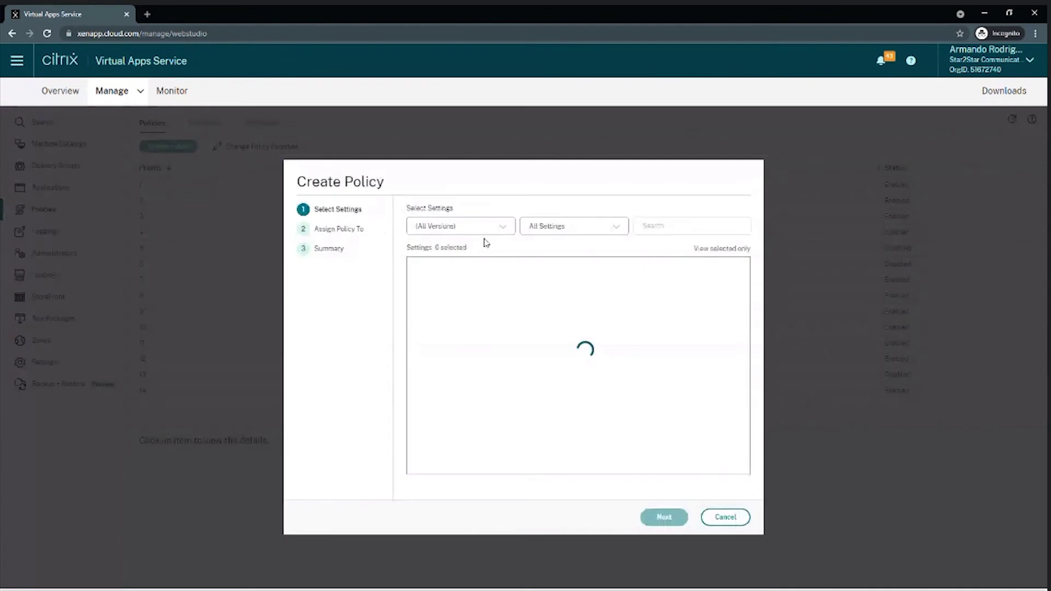
- Browse the All Settings categories and settings list, then cancel back to the 14 policies
click(594, 230)
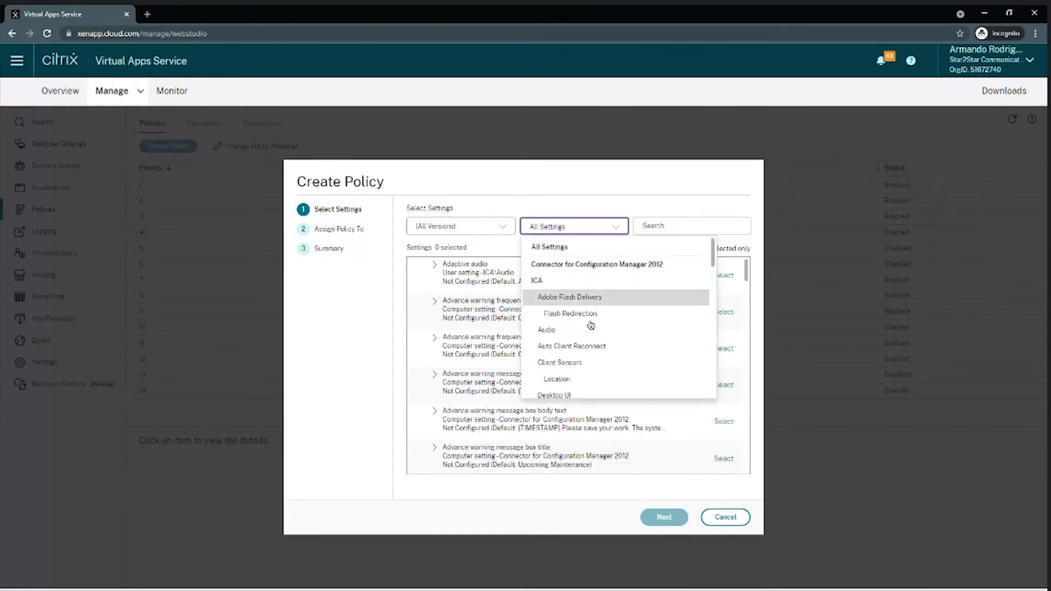
click(616, 201)
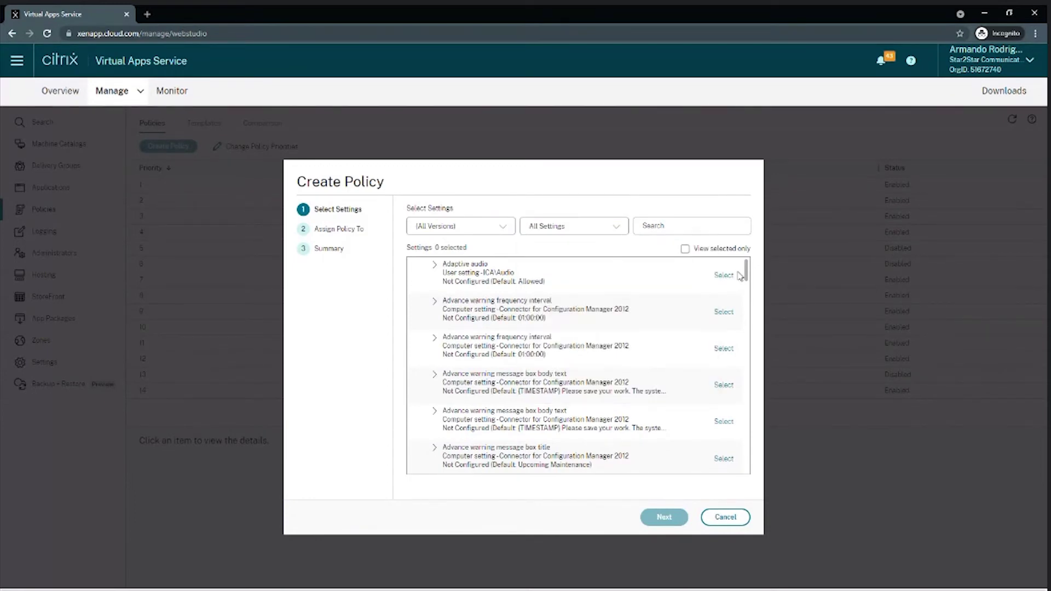
drag(745, 269, 756, 475)
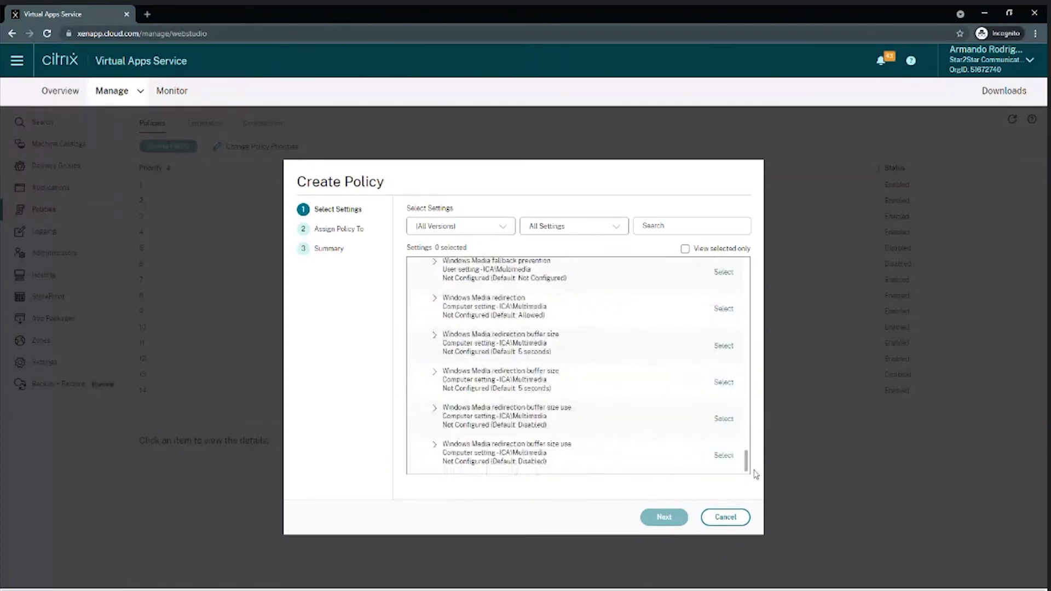
click(721, 521)
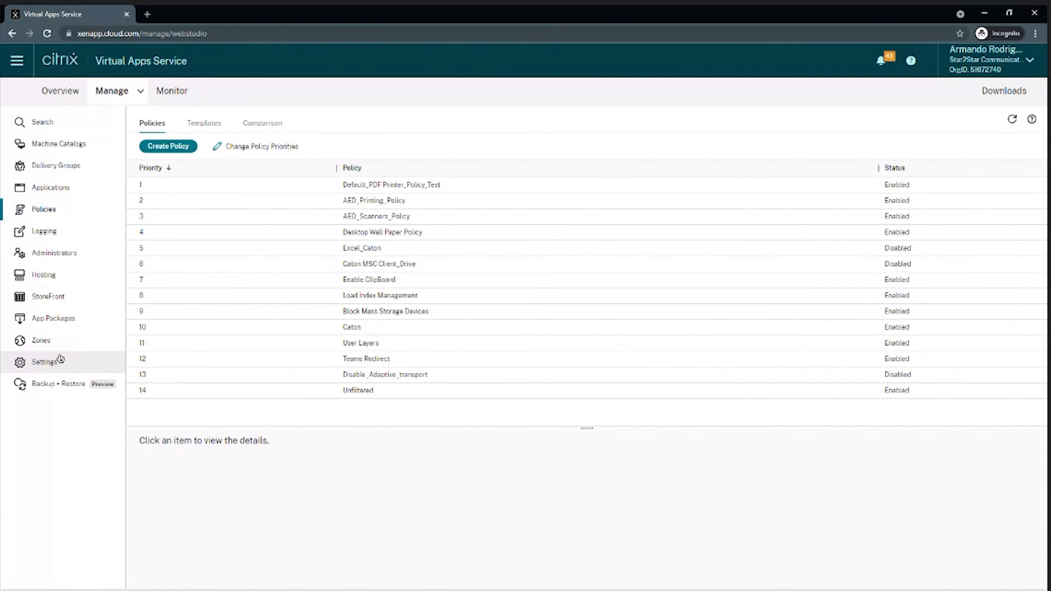
- Visit the Zones list, dismiss its welcome dialog, and return to the Premium Edition overview
click(42, 340)
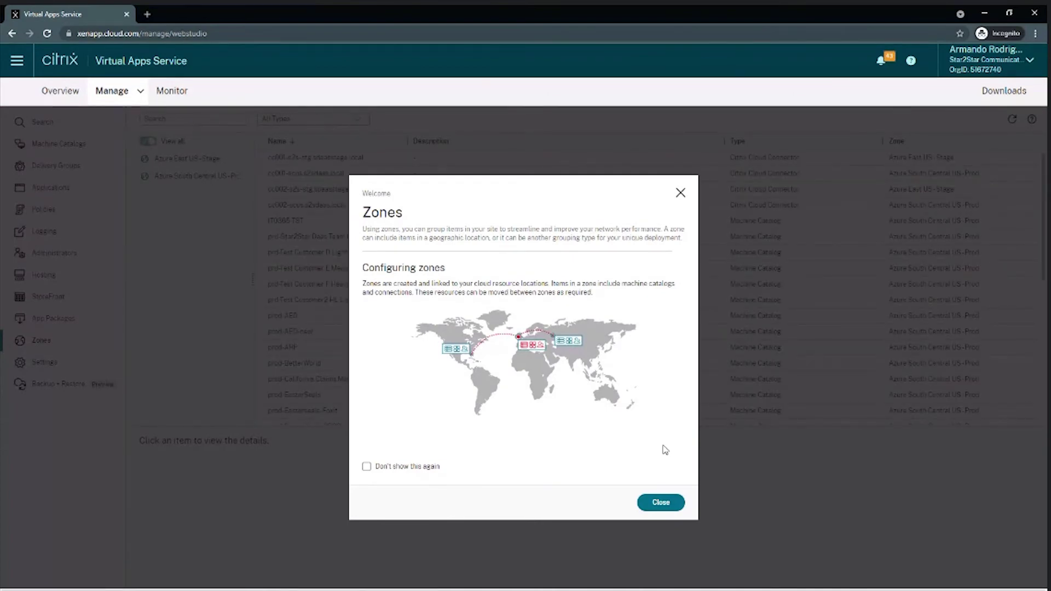
click(664, 503)
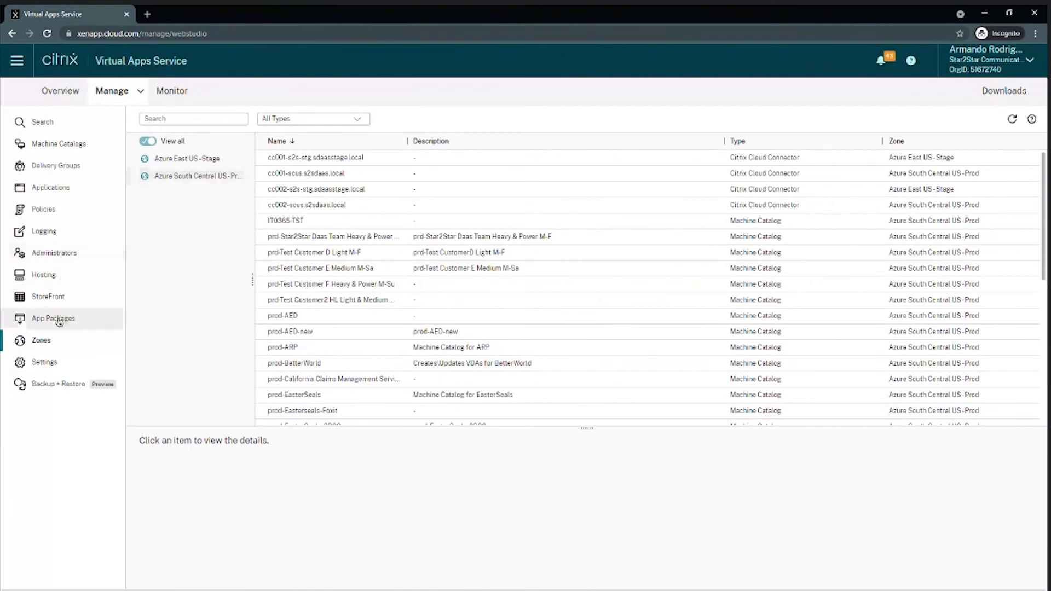
click(56, 94)
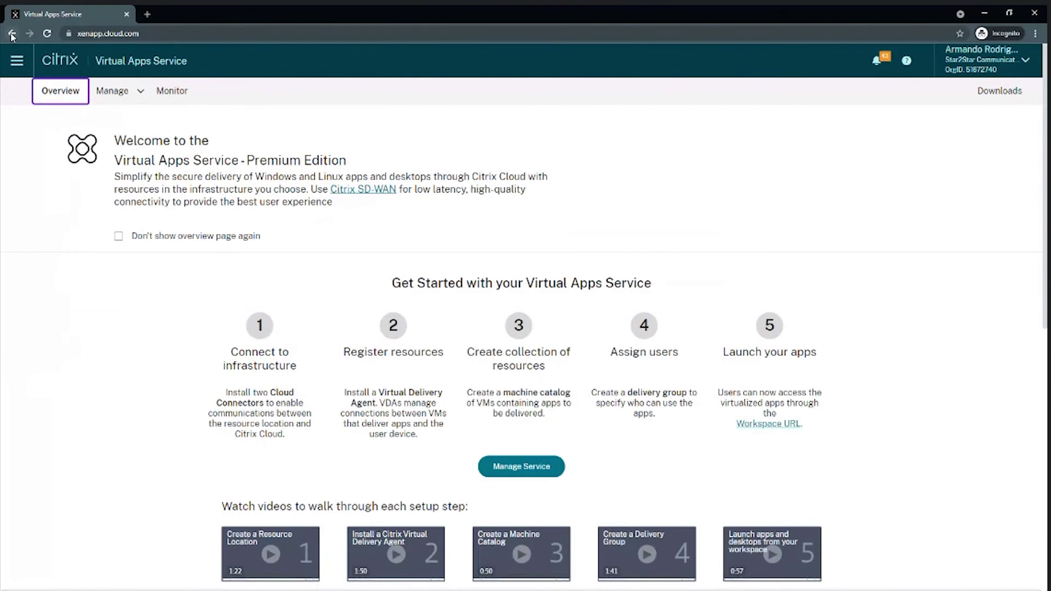
- Open the Monitor dashboard: 185 connected sessions, 33 sec average logon, 1 failed machine
click(17, 61)
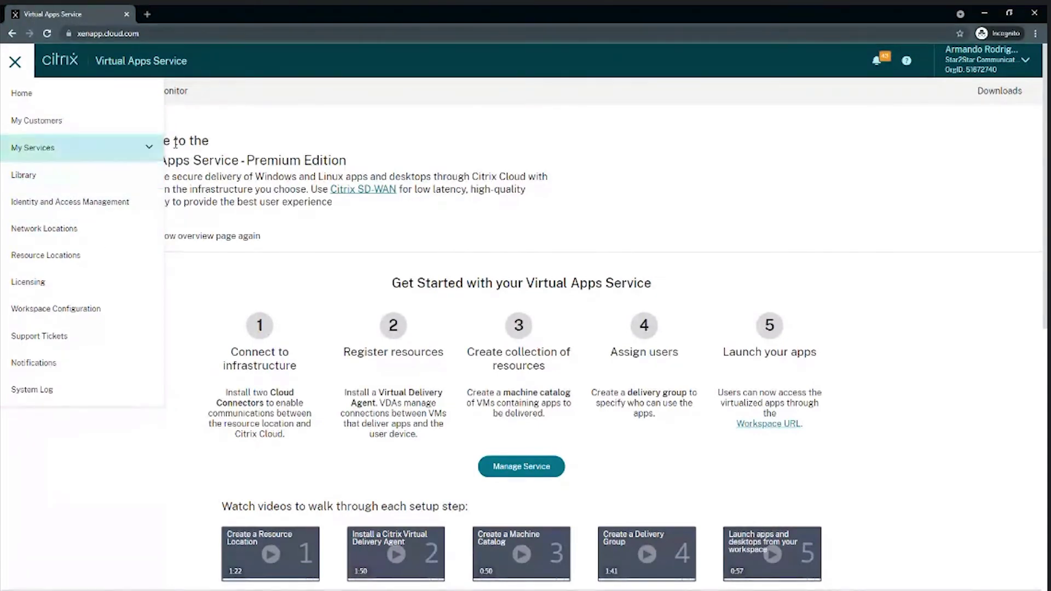
click(480, 144)
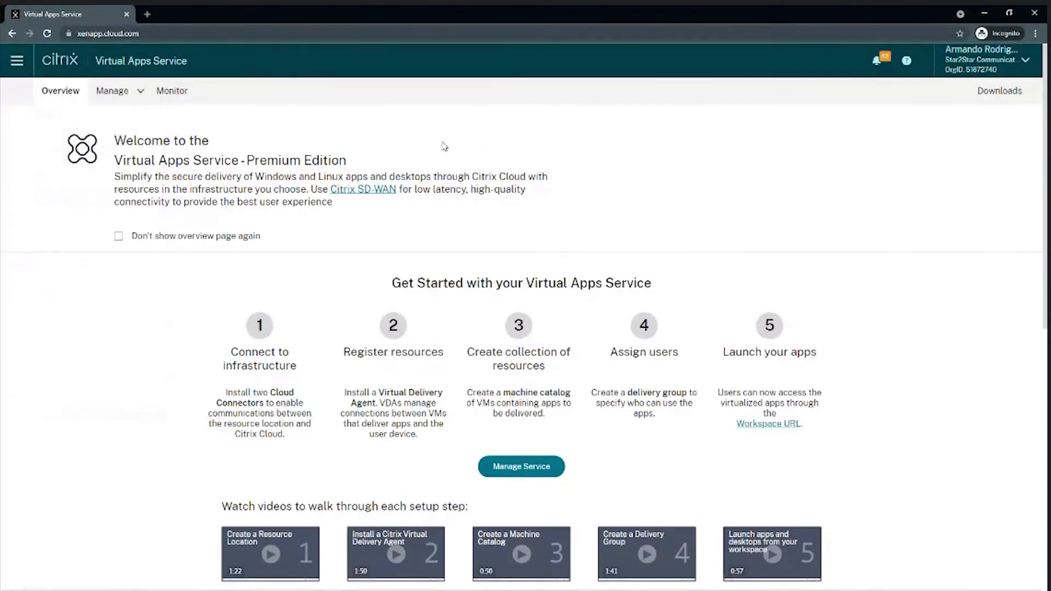
click(141, 93)
click(141, 93)
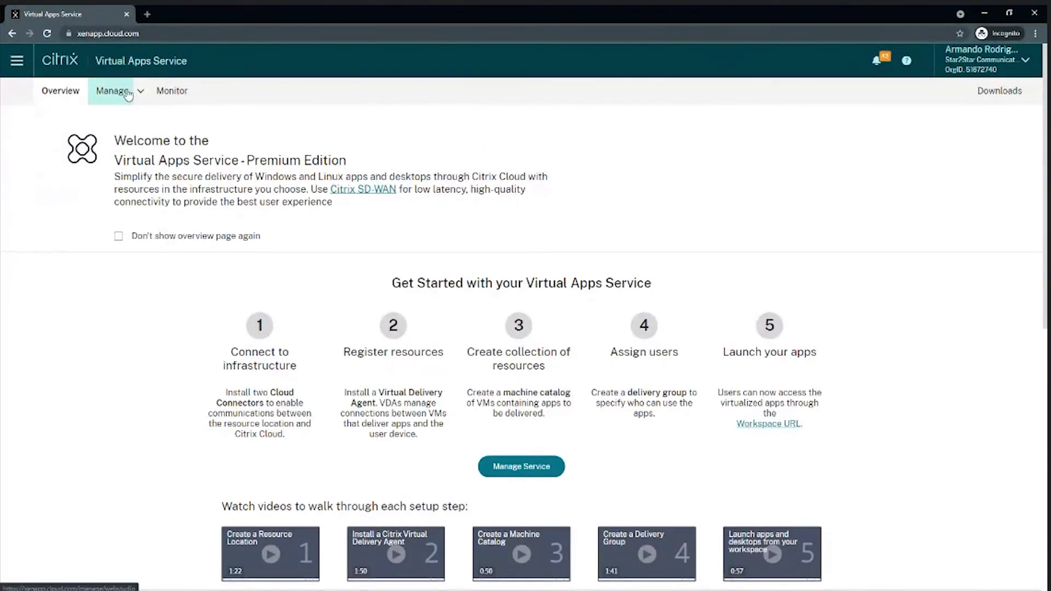
click(142, 94)
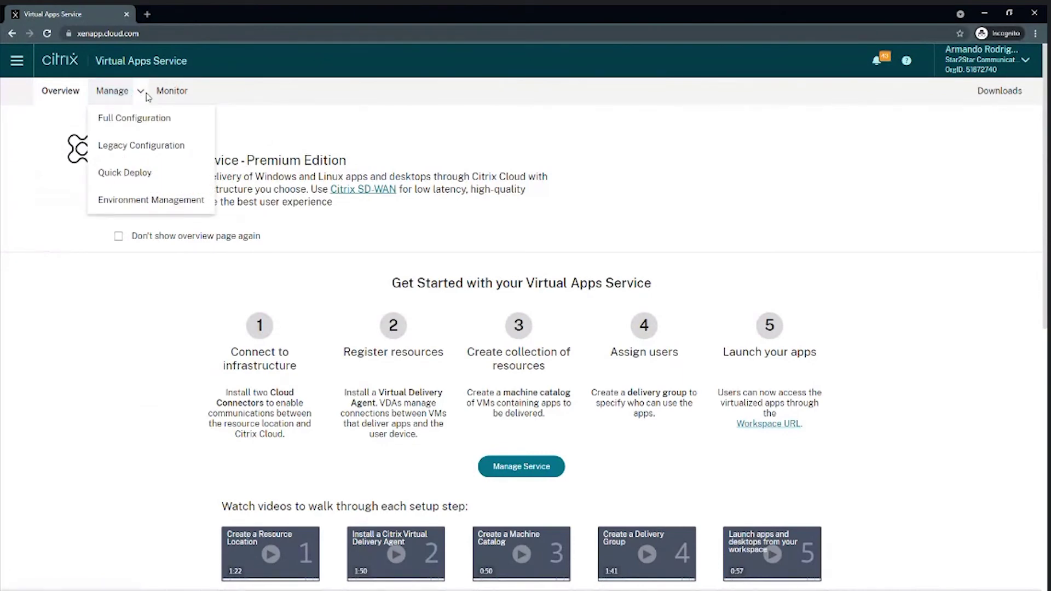
mouse_move(140, 98)
click(181, 101)
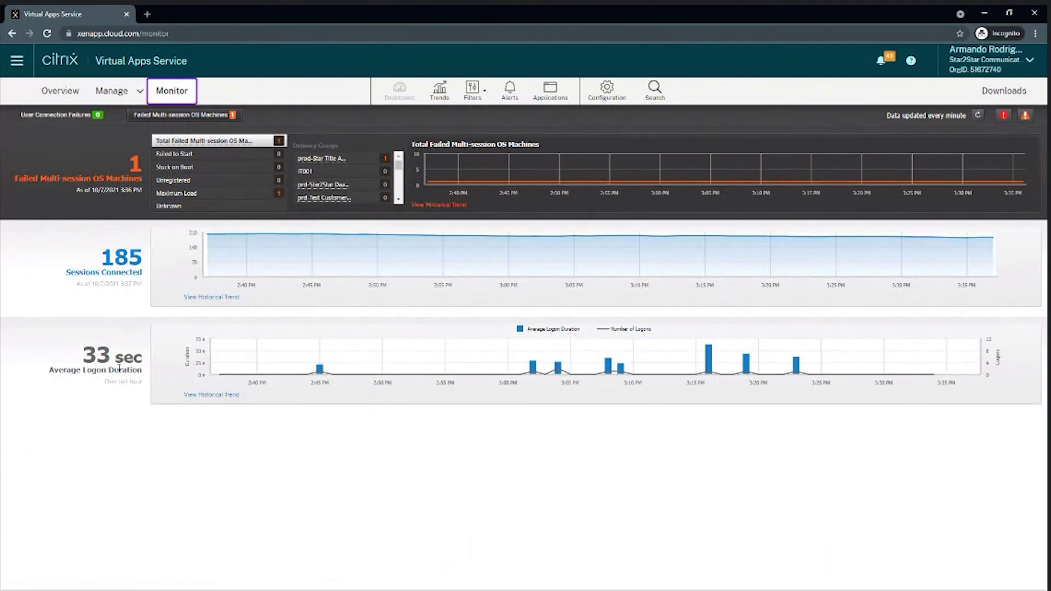
- Highlight the 33-second average logon duration figure, then clear the highlight
drag(84, 356, 142, 374)
click(146, 372)
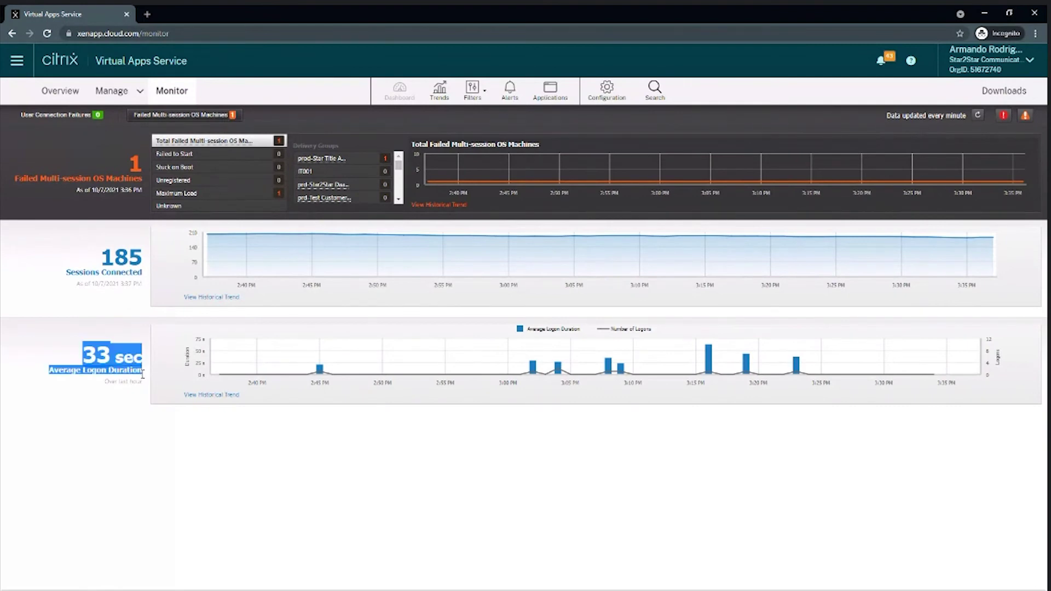
click(145, 434)
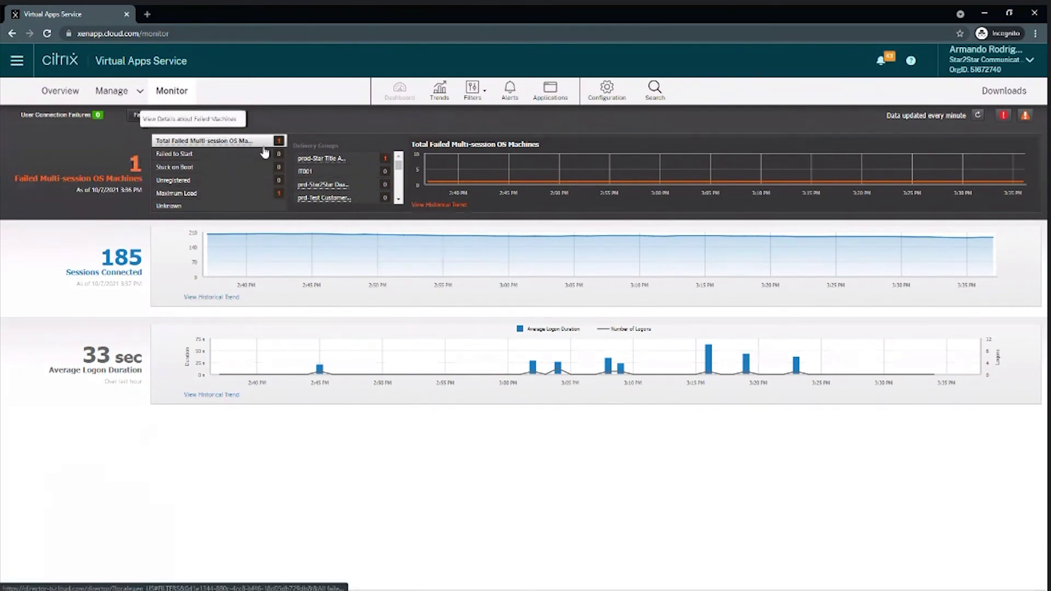
- Show the Applications probe summary, emphasising Workspace Reachability's No Failure result
click(554, 92)
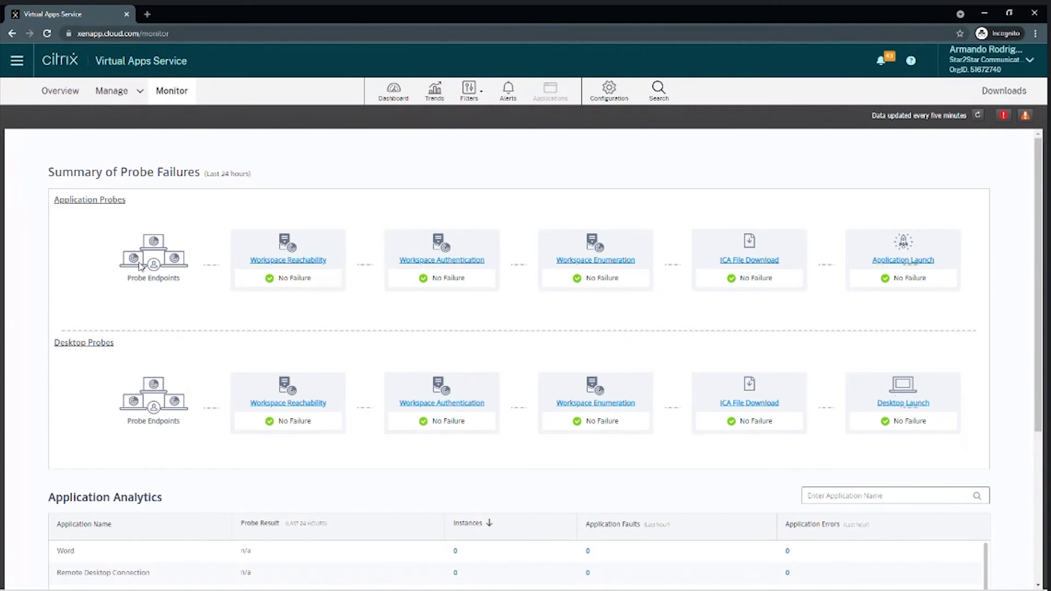
triple_click(295, 278)
click(121, 94)
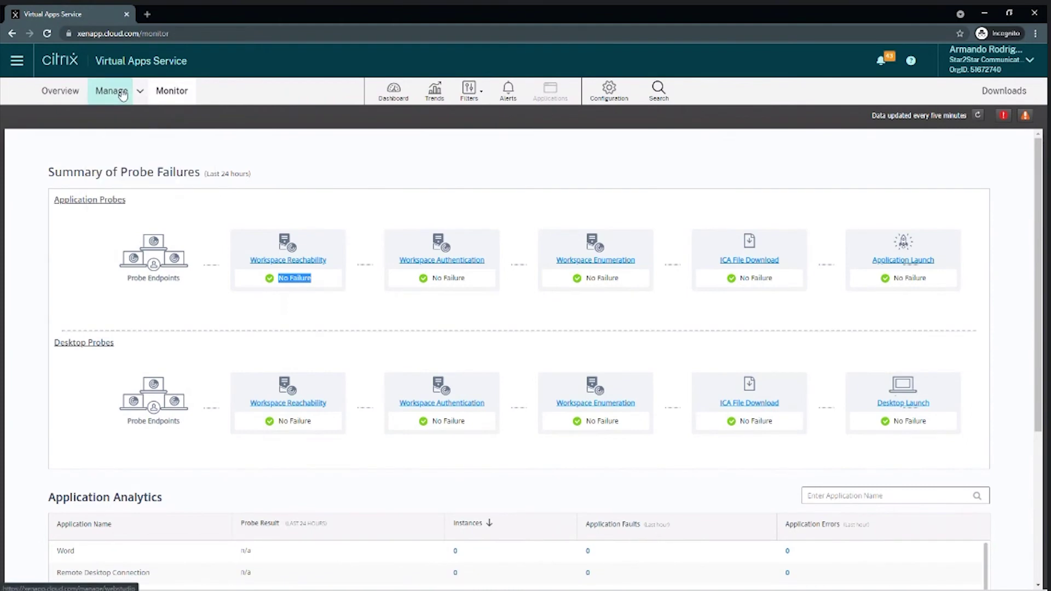
click(123, 94)
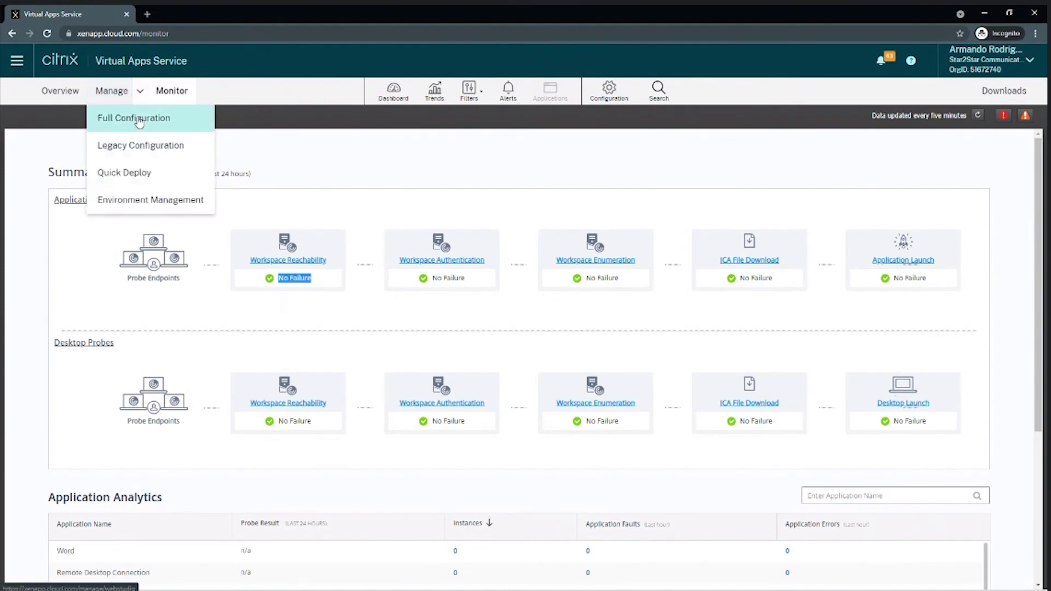
- Open Manage > Full Configuration's Policies page and view its Templates and Comparison tabs
click(112, 91)
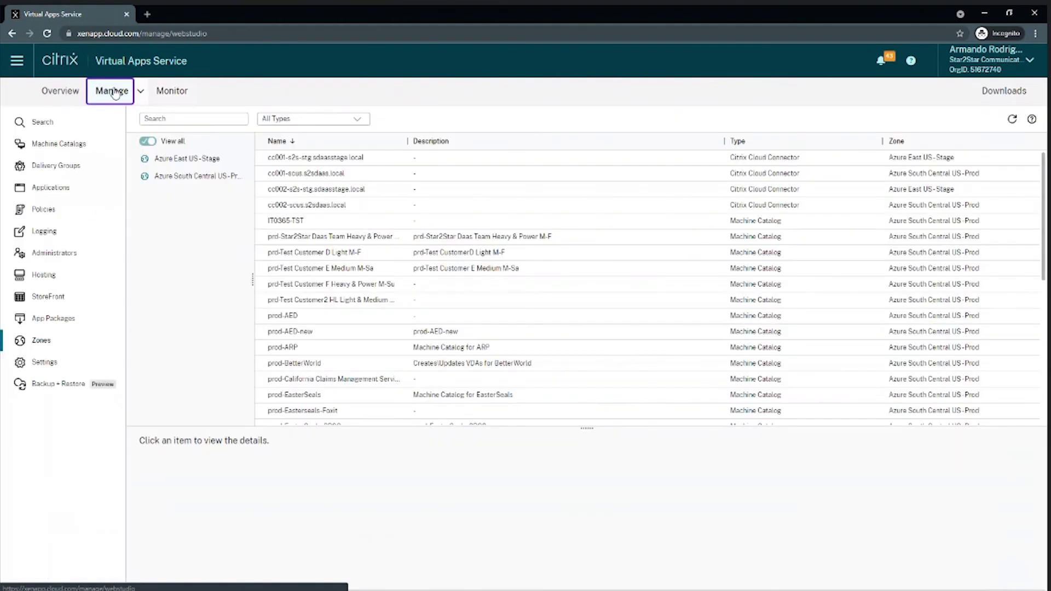
click(68, 218)
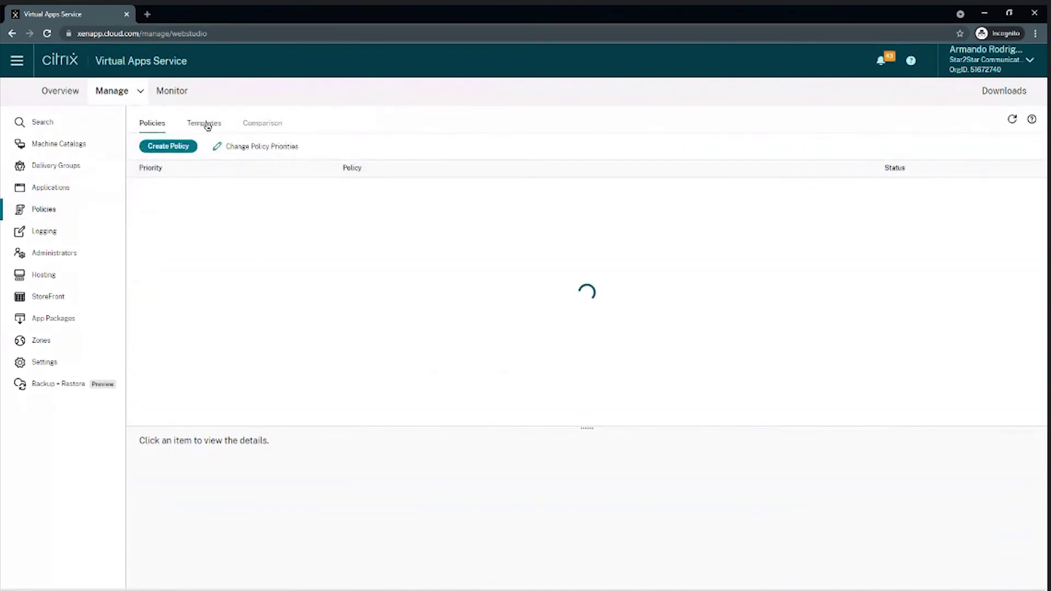
click(206, 125)
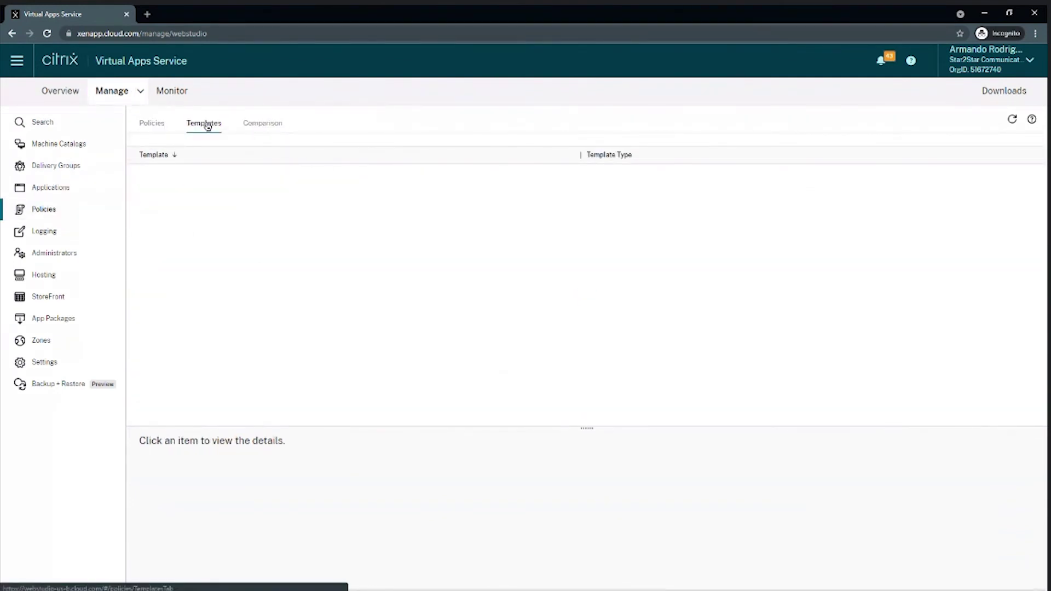
click(274, 126)
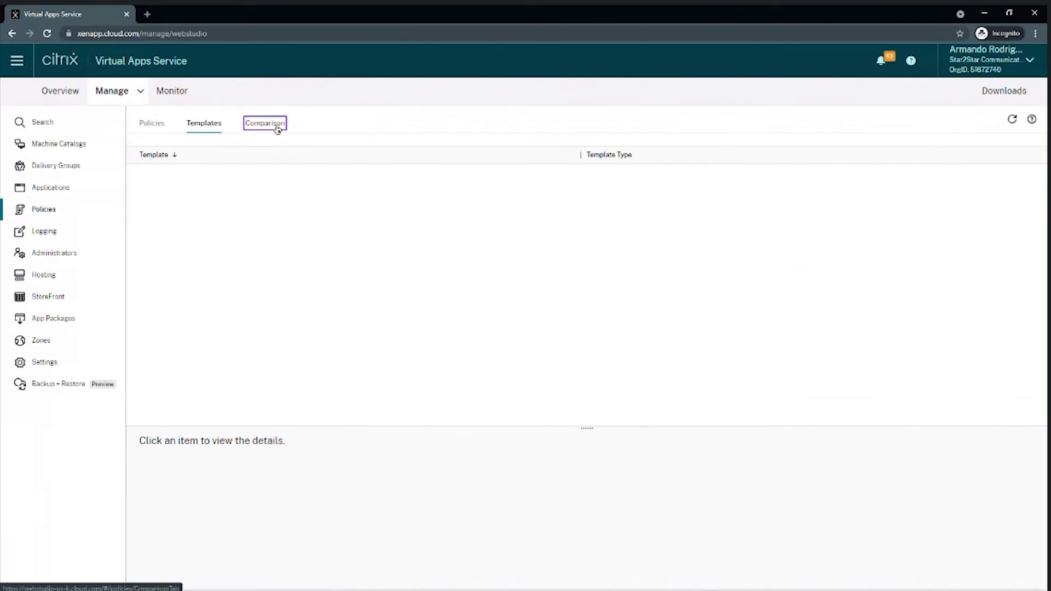
- Revisit Templates and the 14-policy list, then return to the Premium Edition overview
click(210, 130)
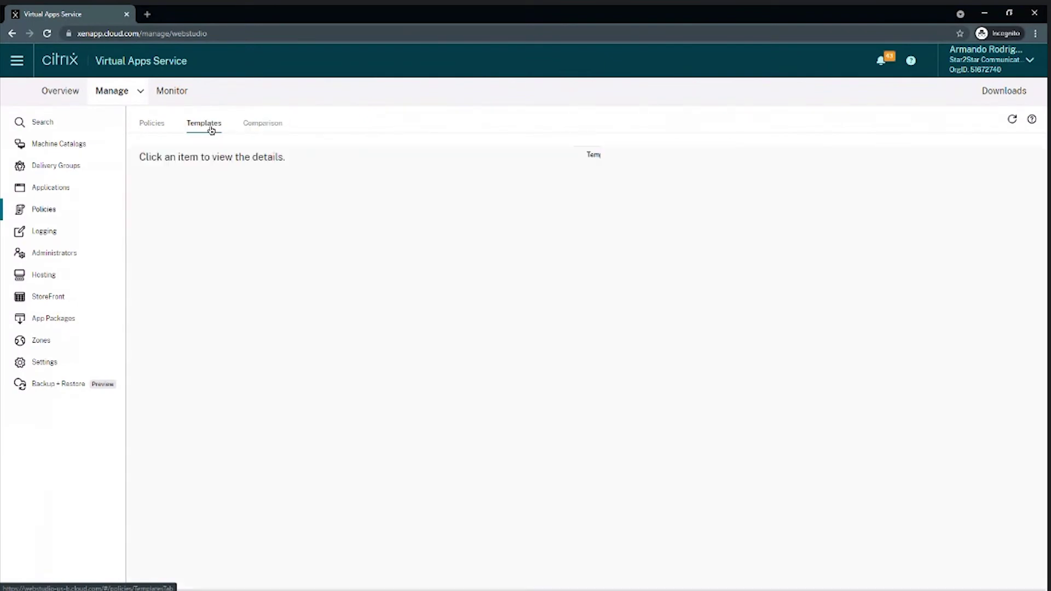
click(146, 128)
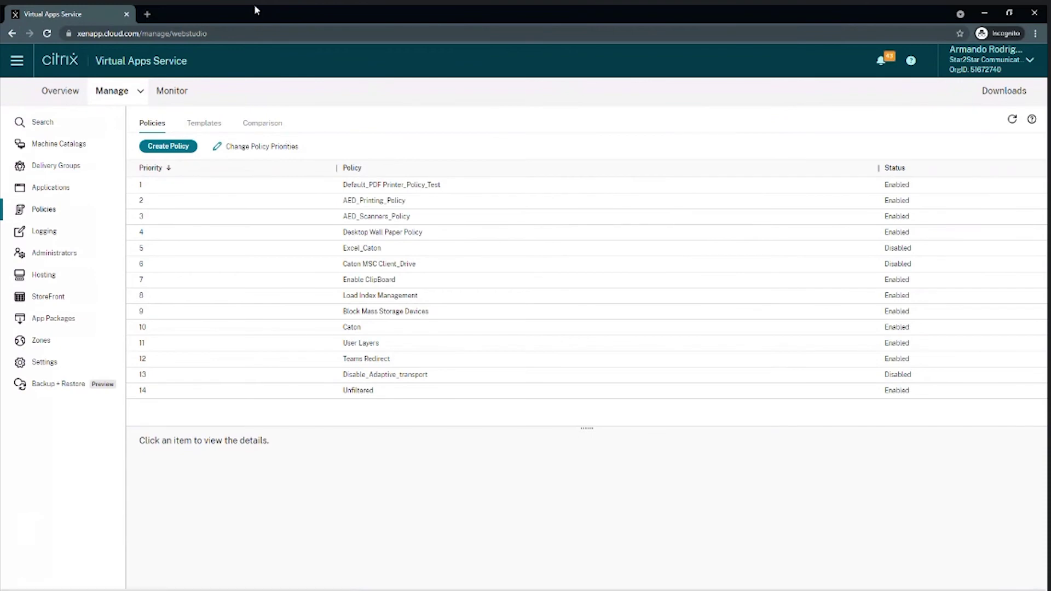
click(206, 126)
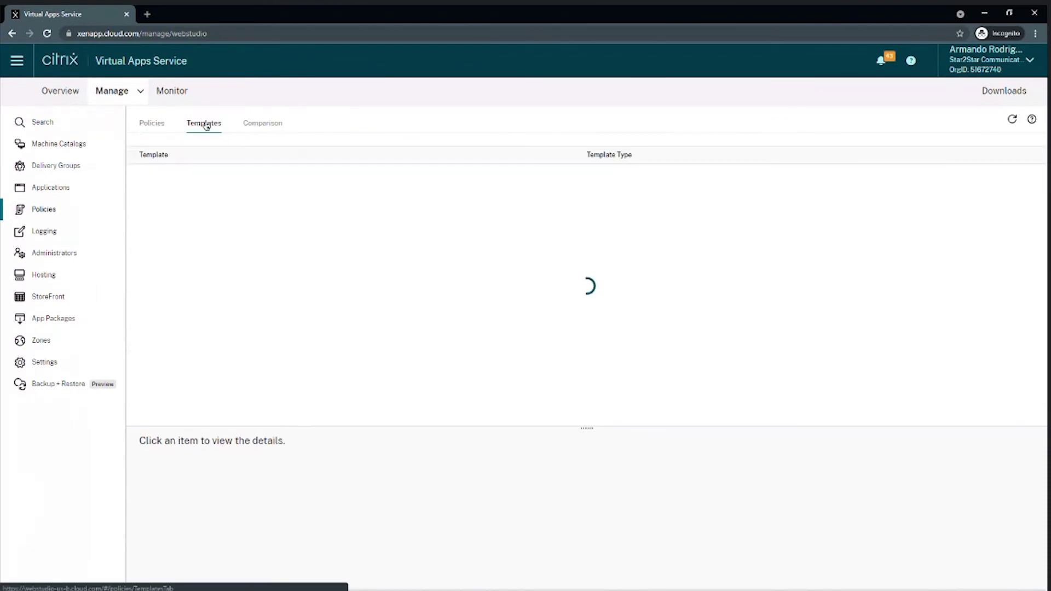
click(156, 128)
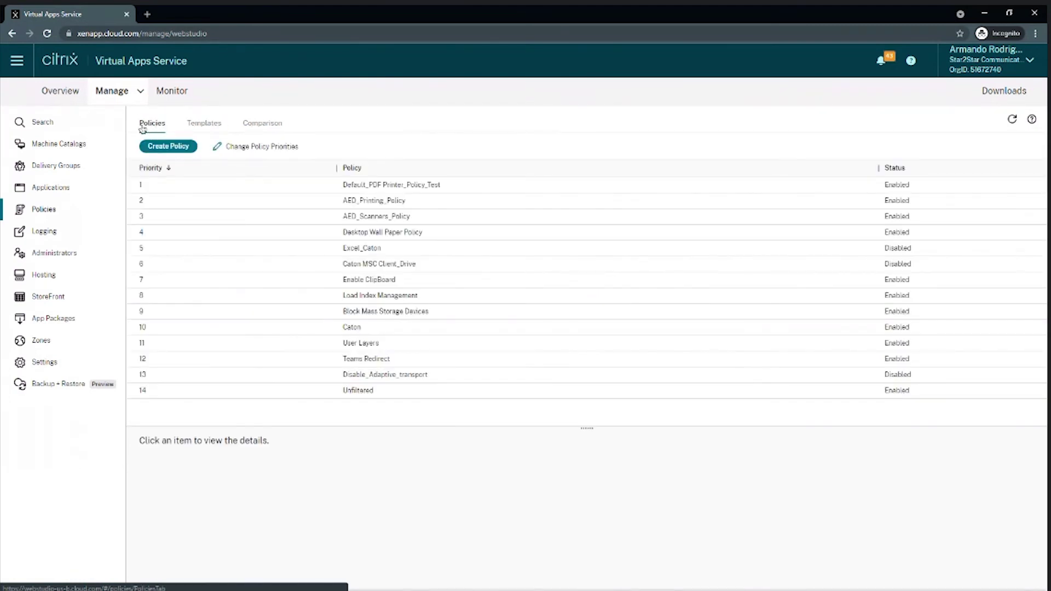
click(60, 91)
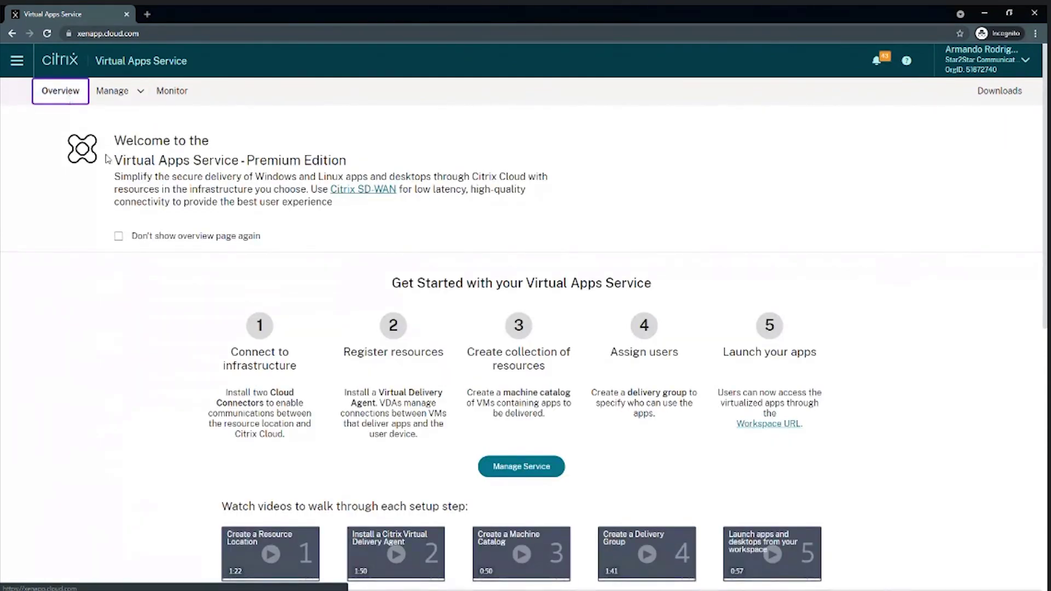
- Go to the Citrix Cloud home dashboard and choose Change Customer from the account menu
click(17, 65)
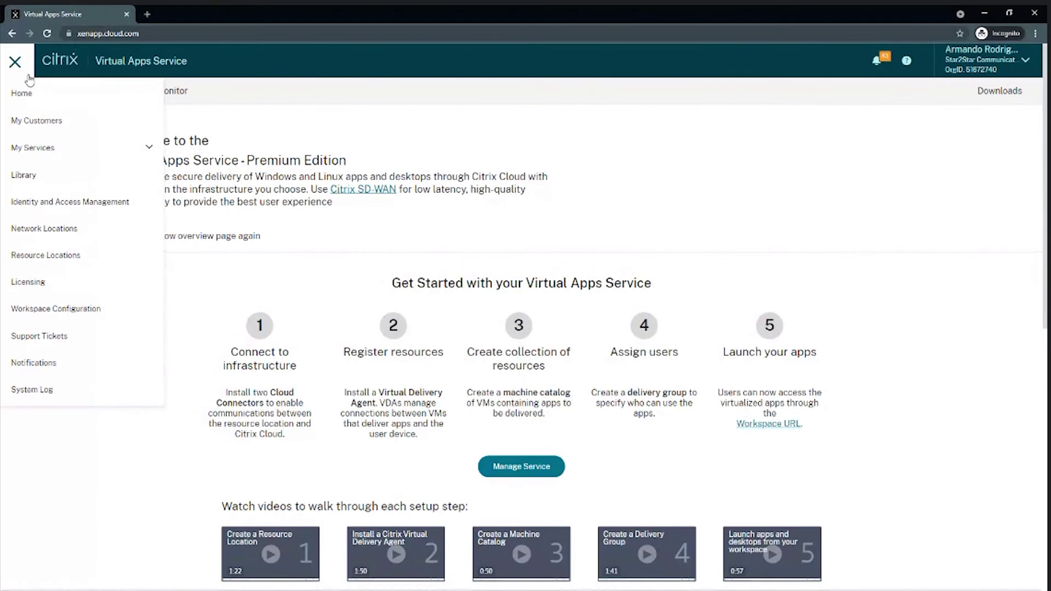
click(42, 106)
click(979, 71)
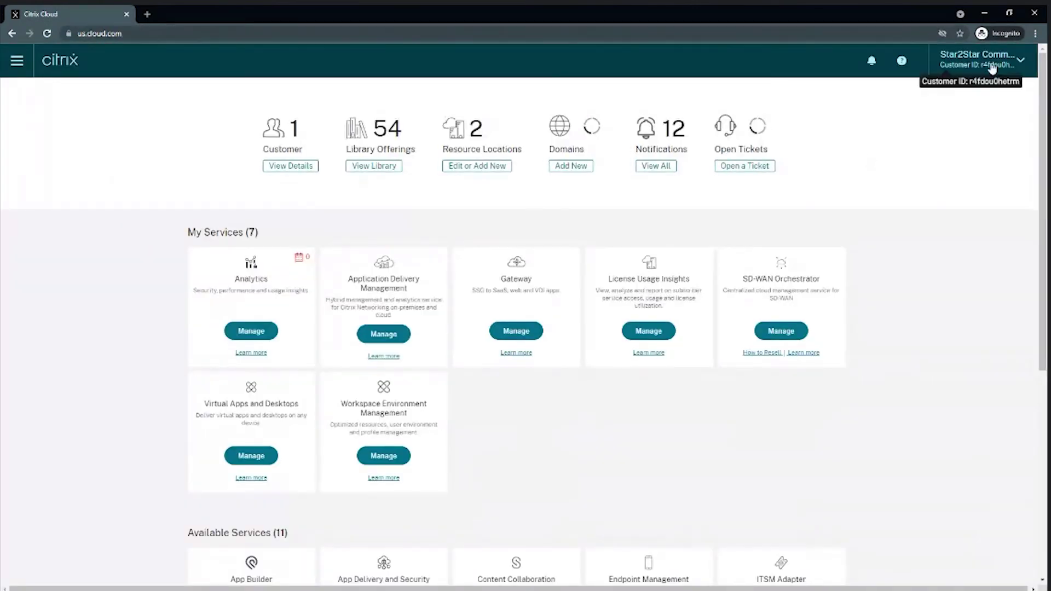
click(982, 68)
click(965, 159)
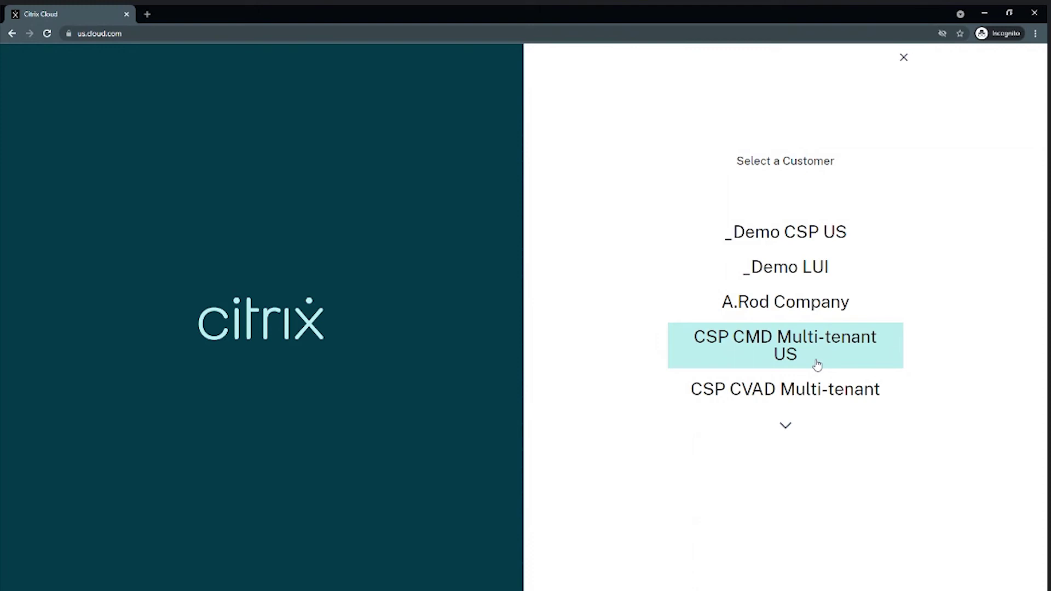
- Select CSP CVAD Multi-tenant, opening its dashboard of 38 customers, 20 resource locations and 10 services
click(712, 390)
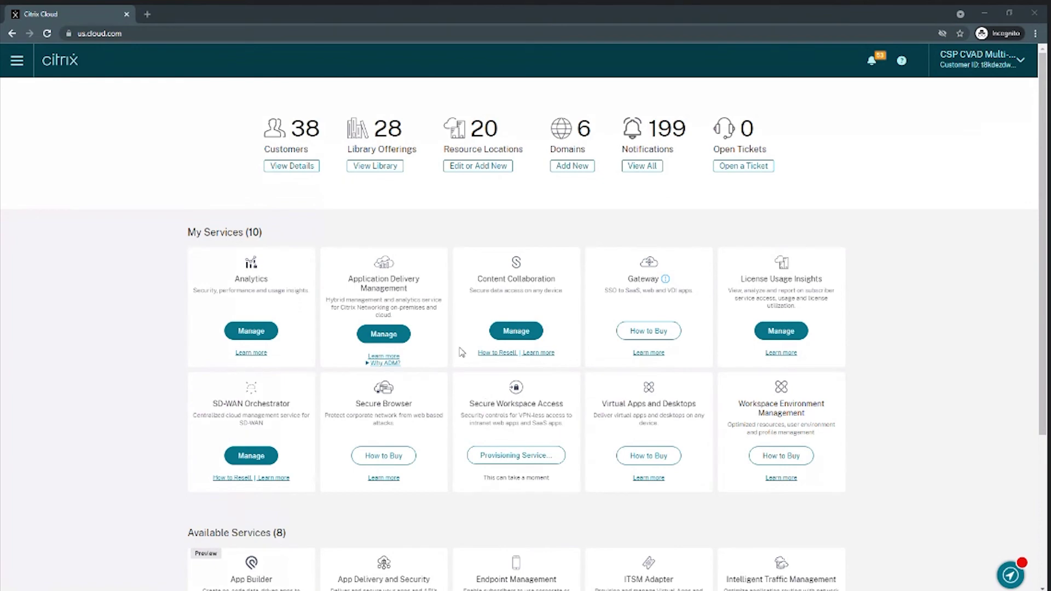
- In a new tab, search Google for 'citrix edt protocol' using the suggestion for 'Citrix EDT'
click(147, 14)
text(EDT)
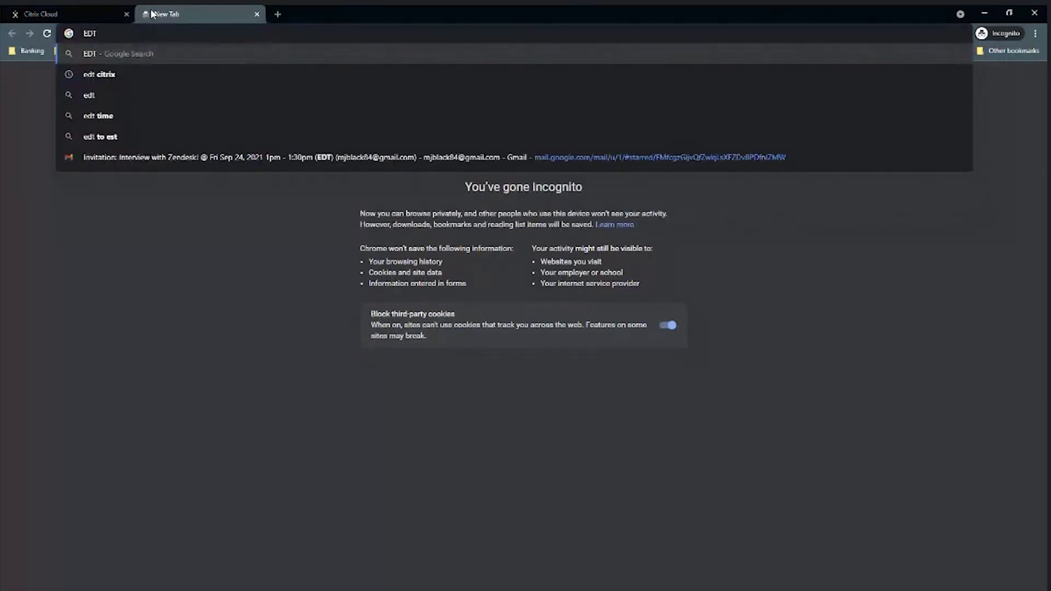
key(BackSpace)
key(BackSpace)
key(BackSpace)
text(Citrix EDT)
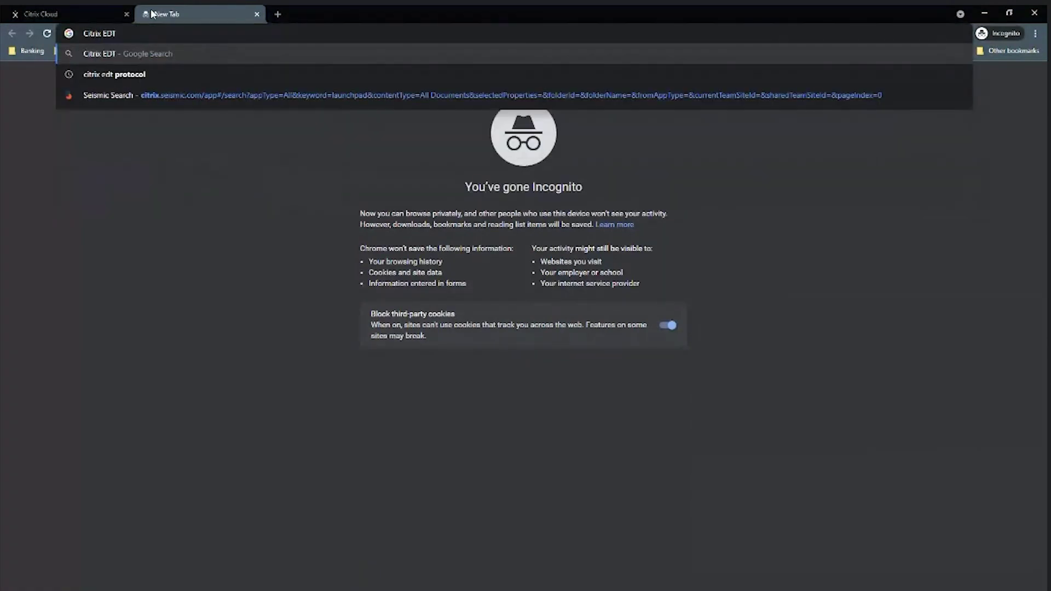
key(Down)
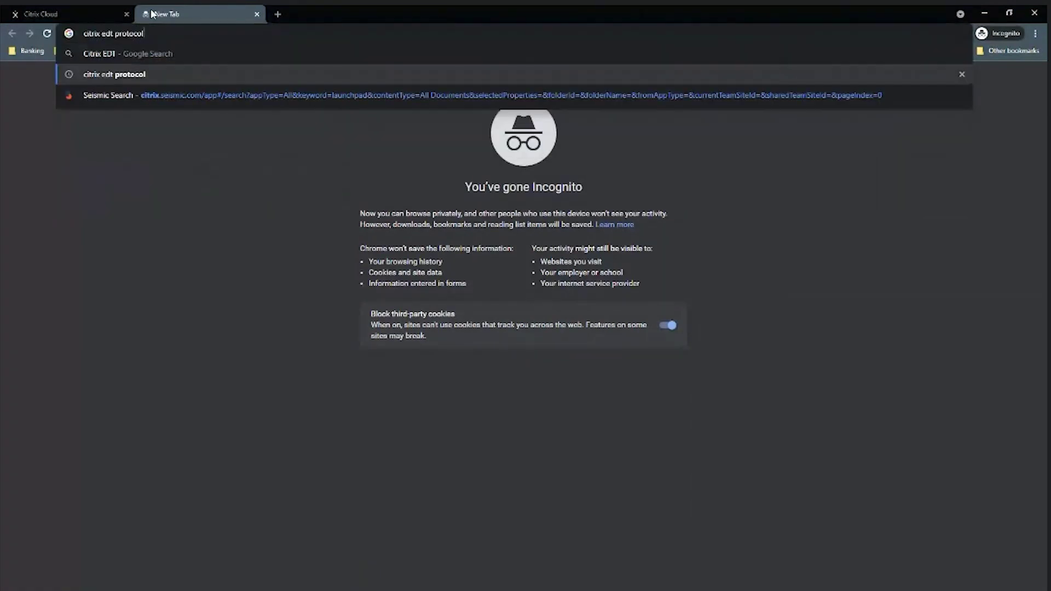
key(Return)
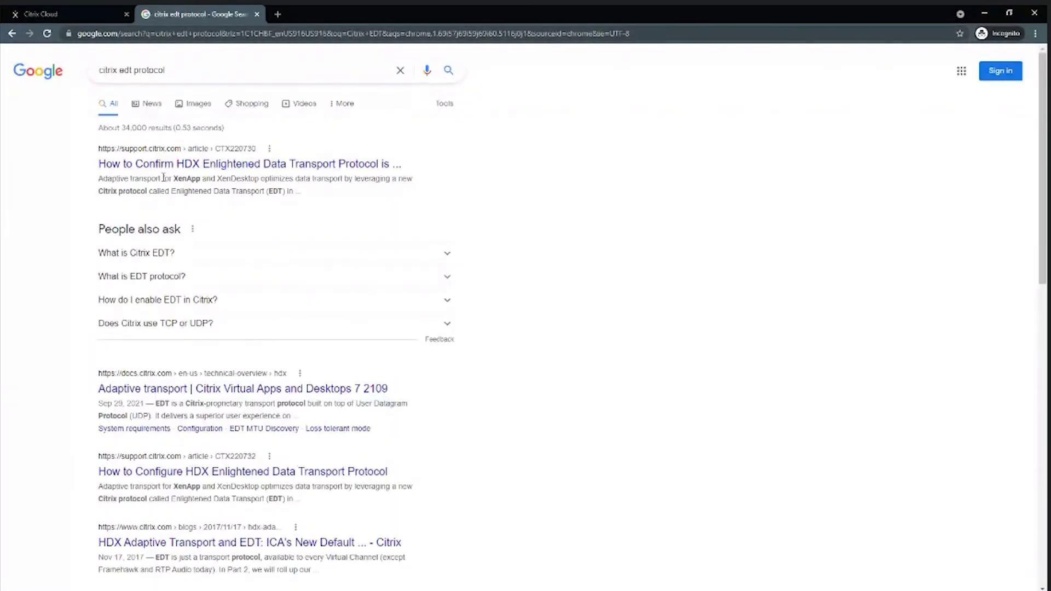
- Open the CTX220730 article on confirming HDX EDT is active and zoom the page in
click(184, 164)
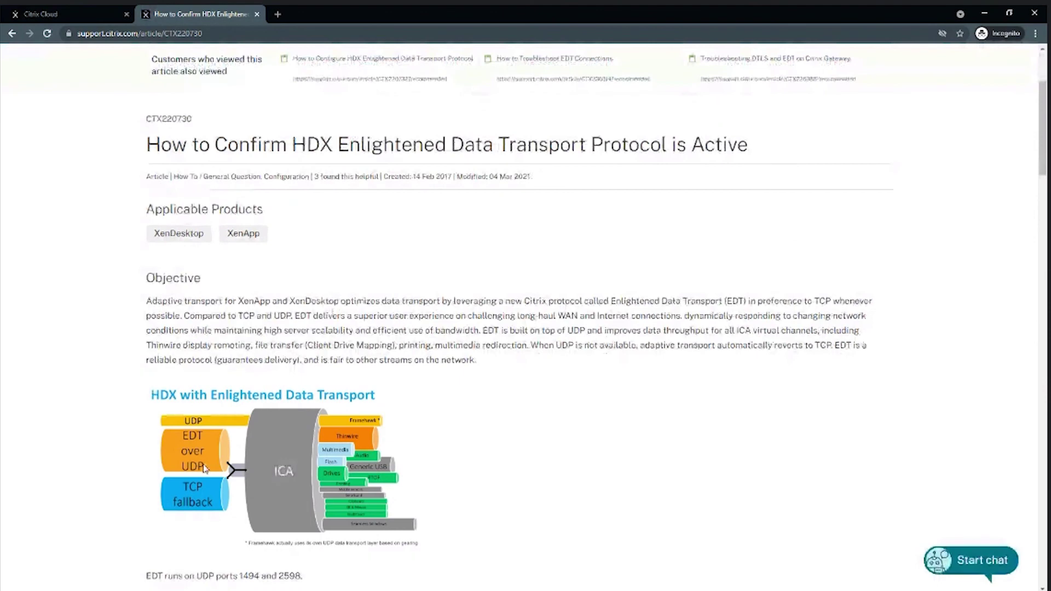
scroll(205, 468, down, 2)
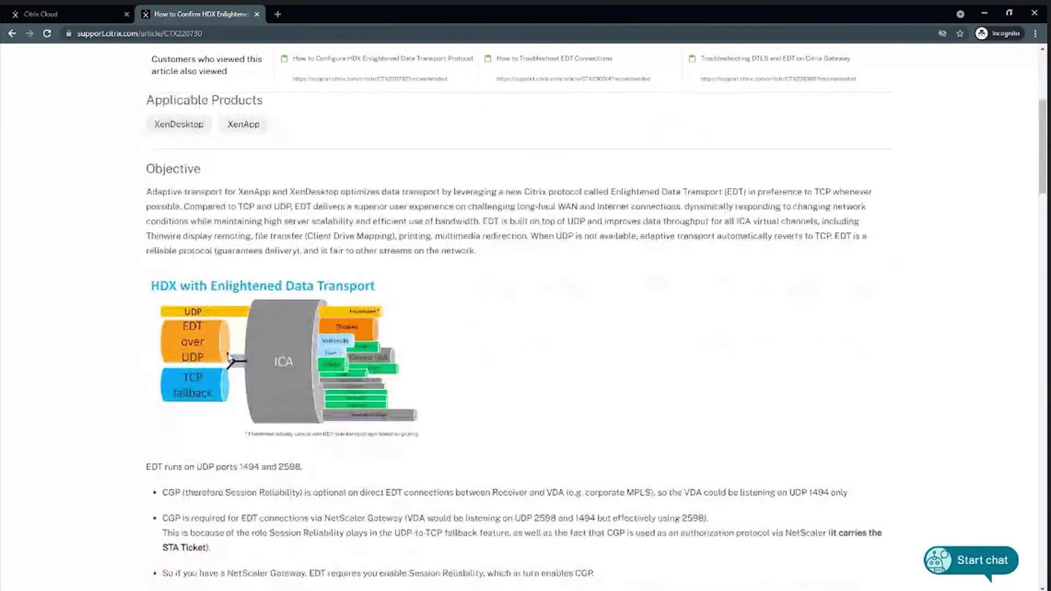
key(ctrl+plus)
key(ctrl+plus)
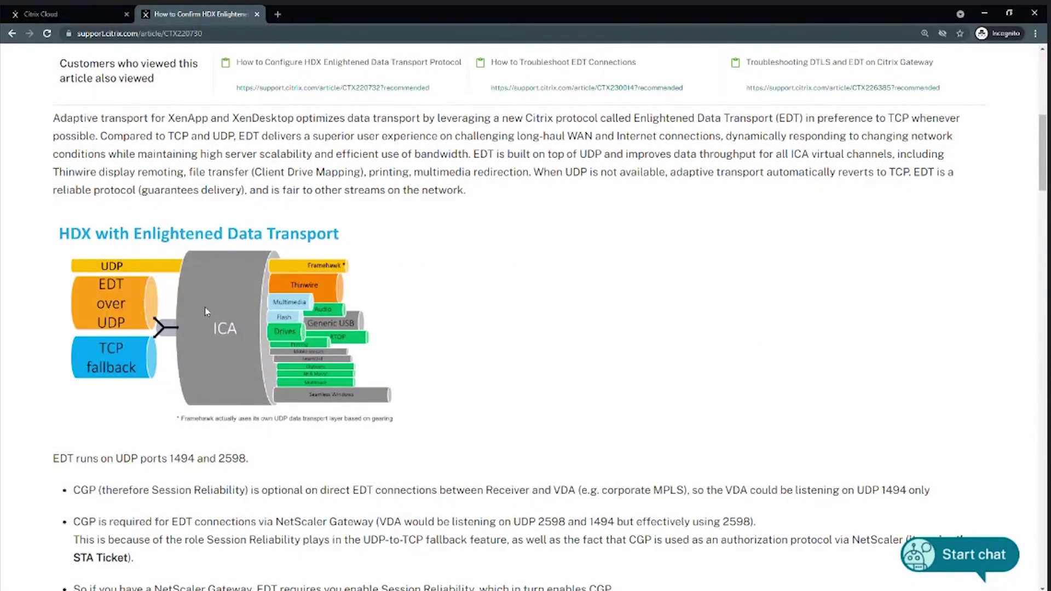
scroll(203, 327, up, 1)
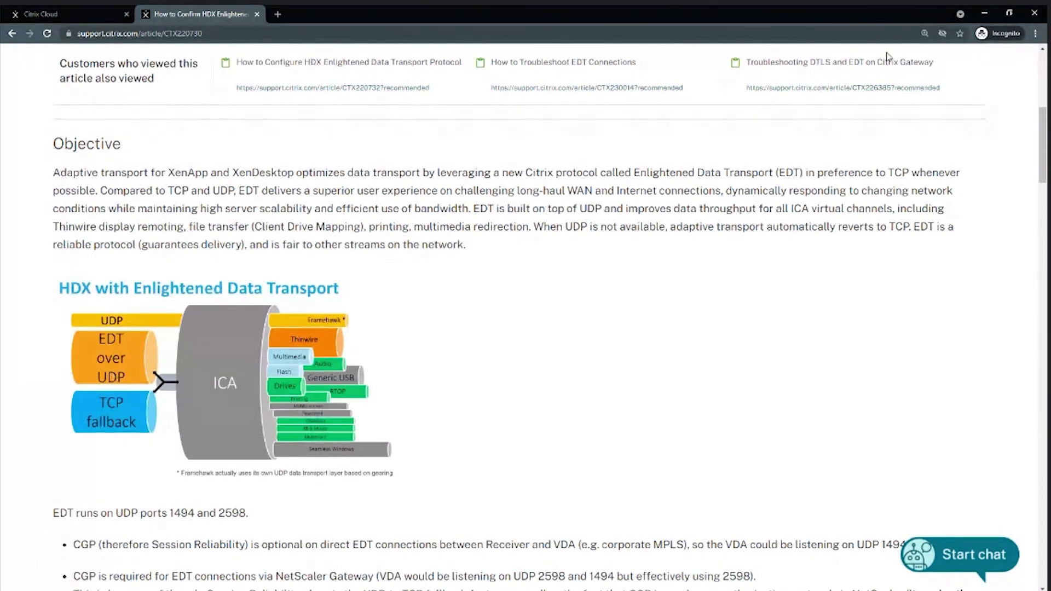
- Reset the article's page zoom back to 100%
click(924, 33)
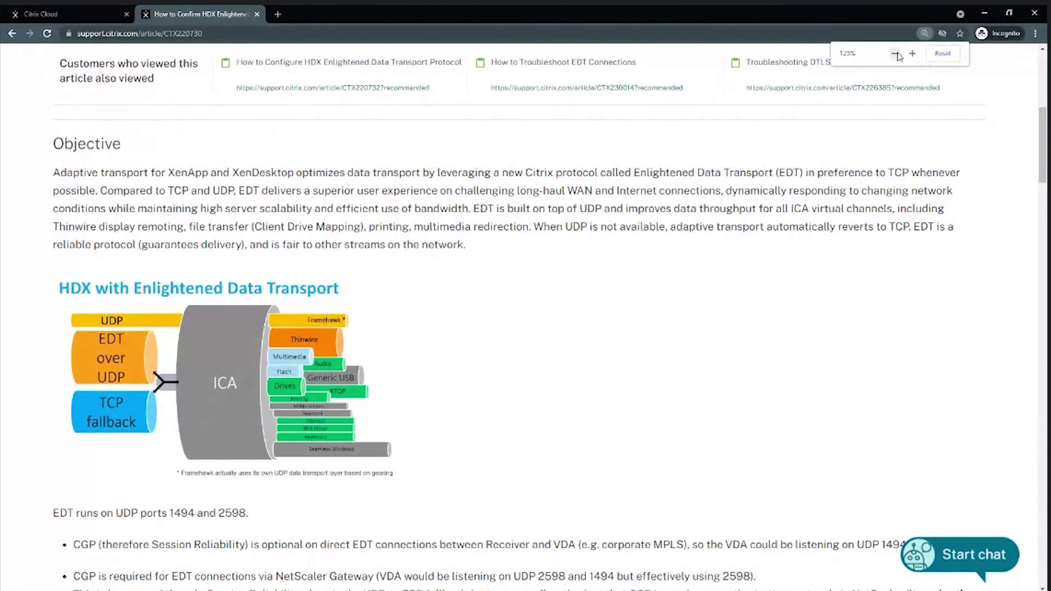
click(941, 55)
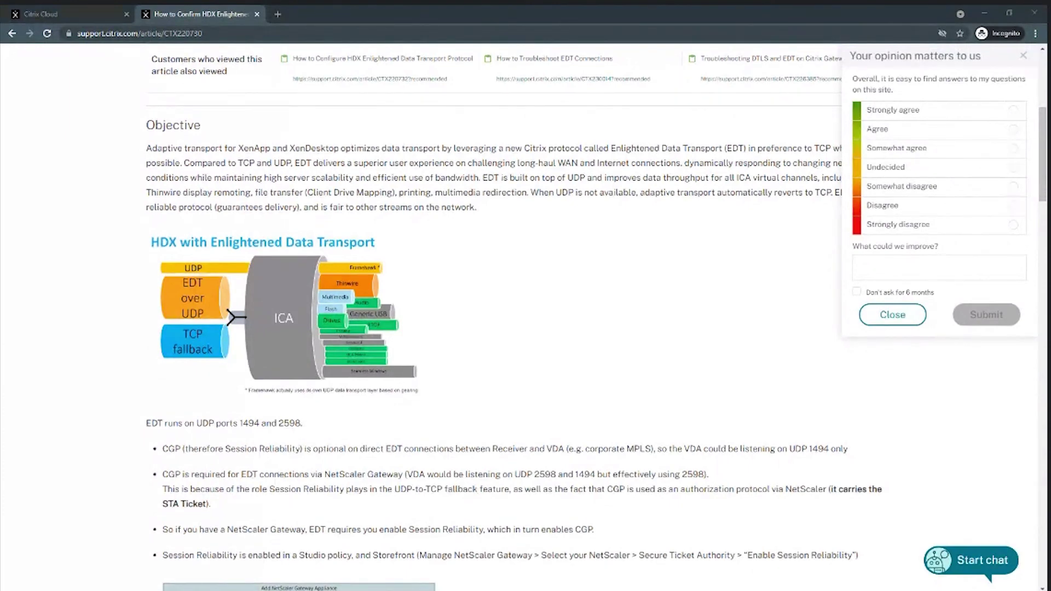
- In a new tab, go to Tech Zone's Service Provider Virtual Apps and Desktops Reference Architecture via 'Citrix tech zone'
click(277, 16)
text(Citrix)
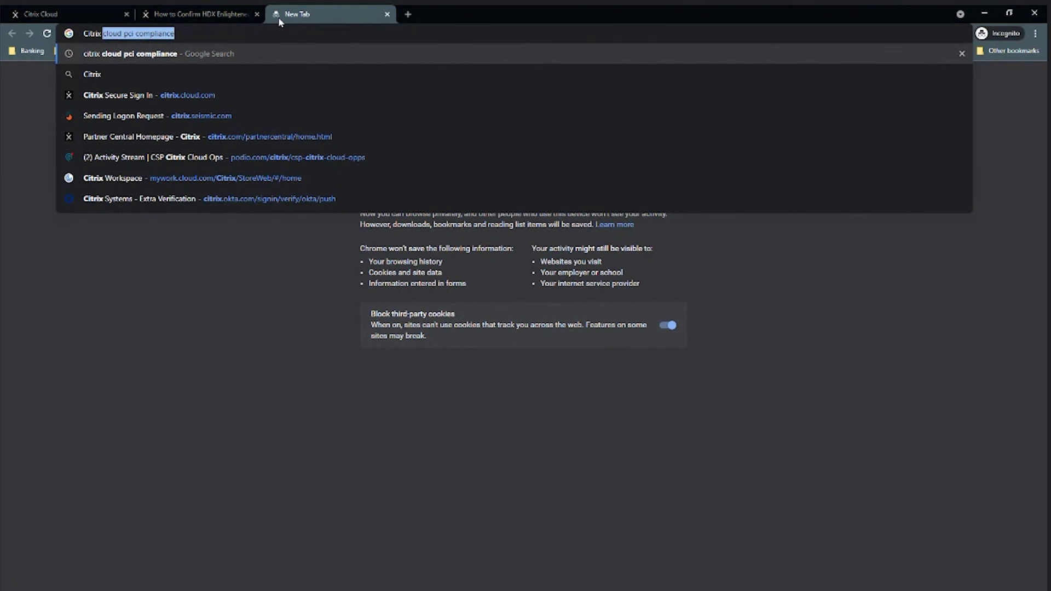
text(tech zone)
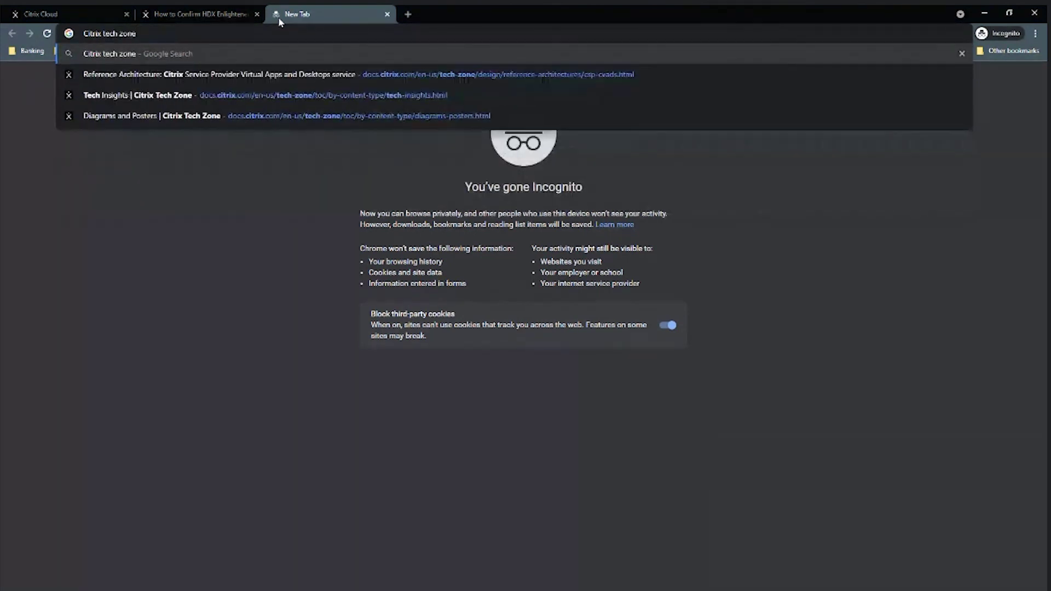
key(Down)
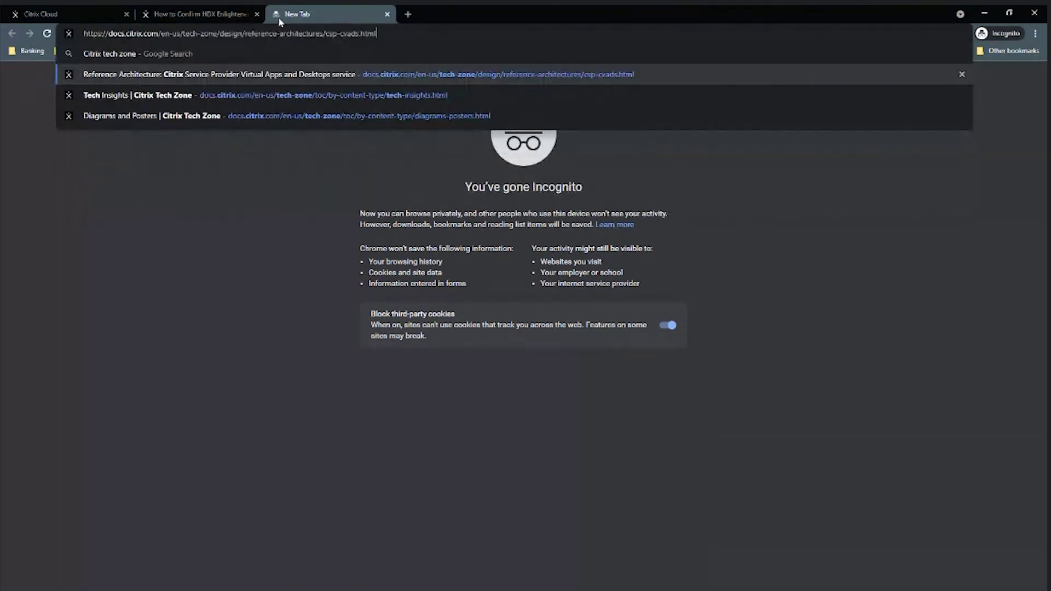
key(Return)
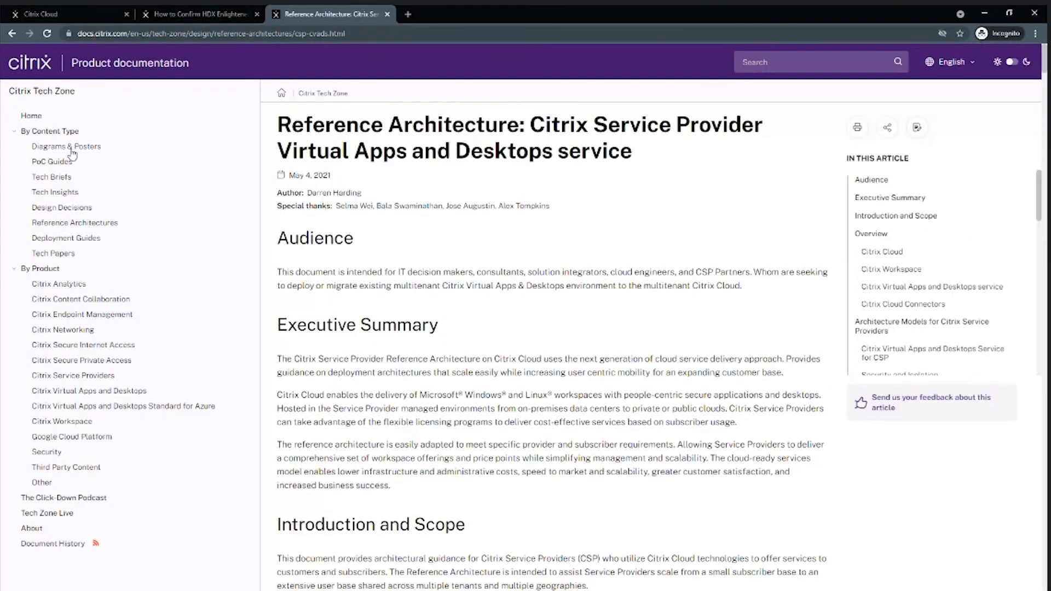
- From Diagrams & Posters, open the Virtual Apps and Desktops Service diagram's full poster image
click(69, 146)
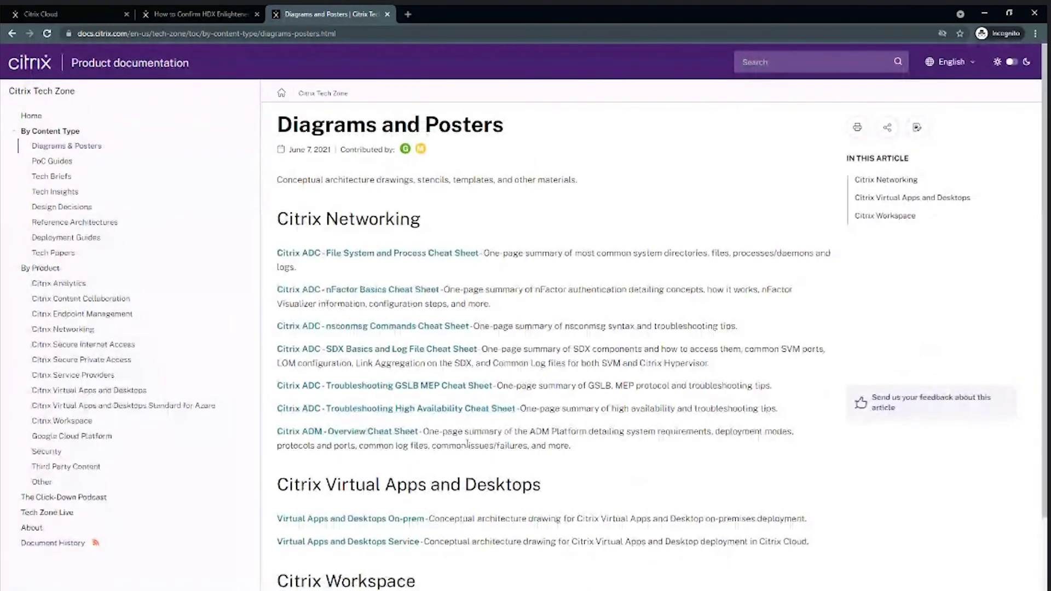
scroll(474, 445, down, 2)
scroll(383, 493, up, 1)
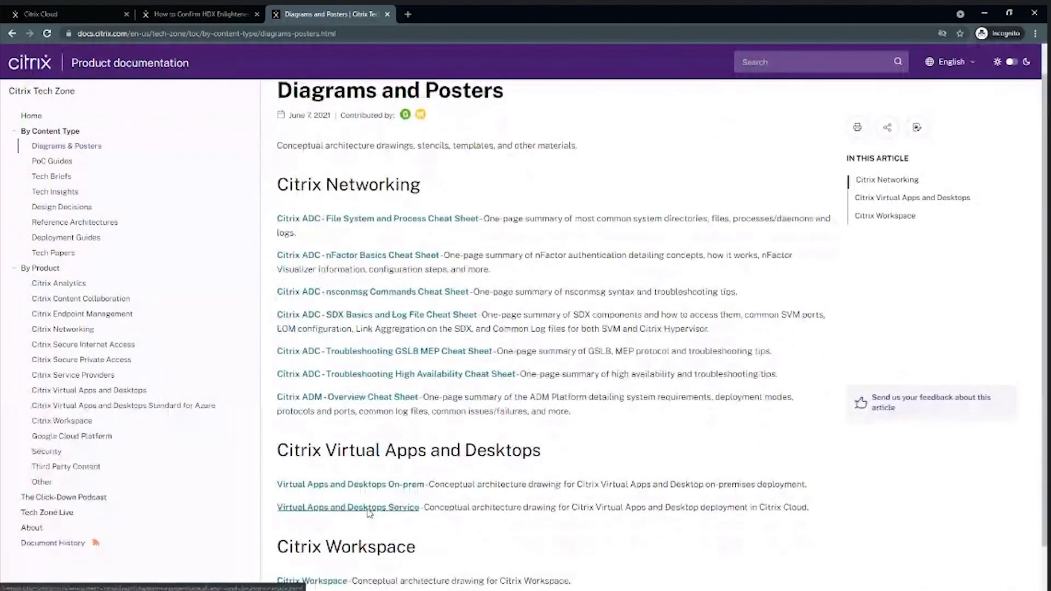
click(369, 513)
click(544, 387)
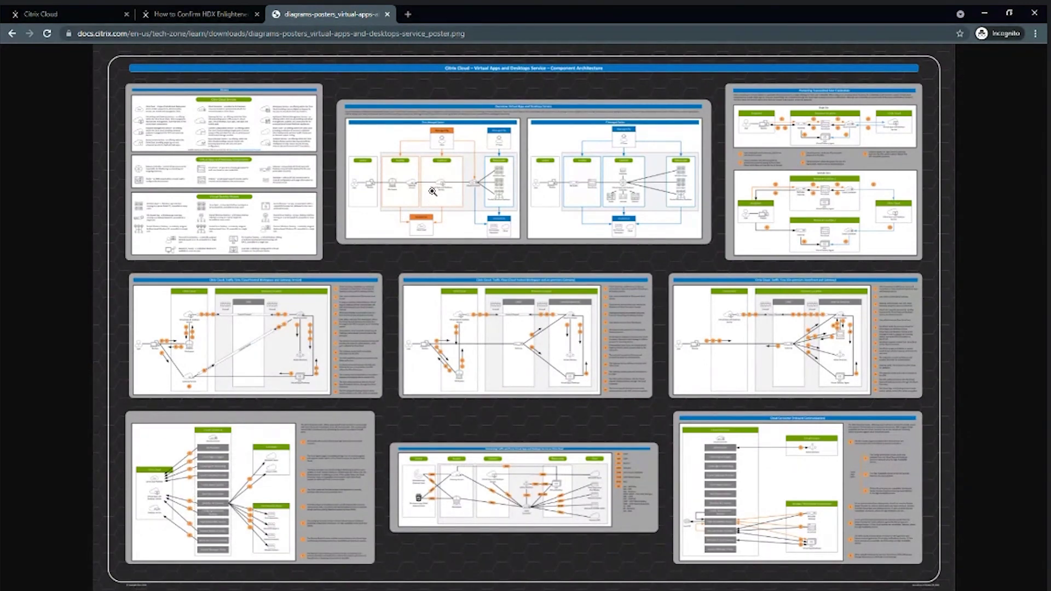
- Zoom the poster to full size and center the Networking Traffic and Ports diagram showing ports 443, 389, 3268, 8100
click(534, 498)
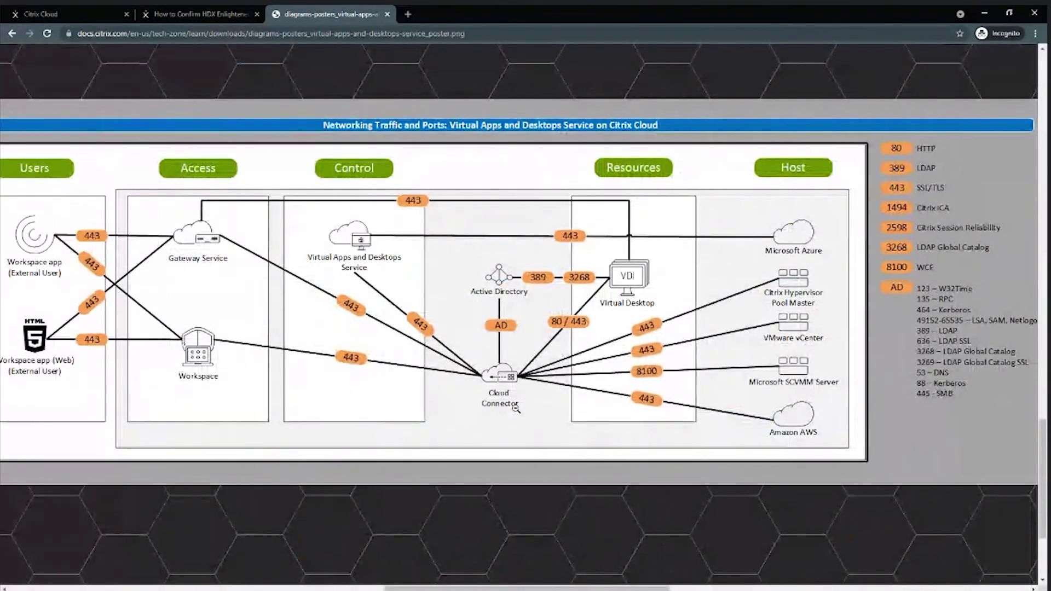
scroll(516, 408, left, 2)
scroll(516, 408, left, 2)
scroll(515, 408, up, 1)
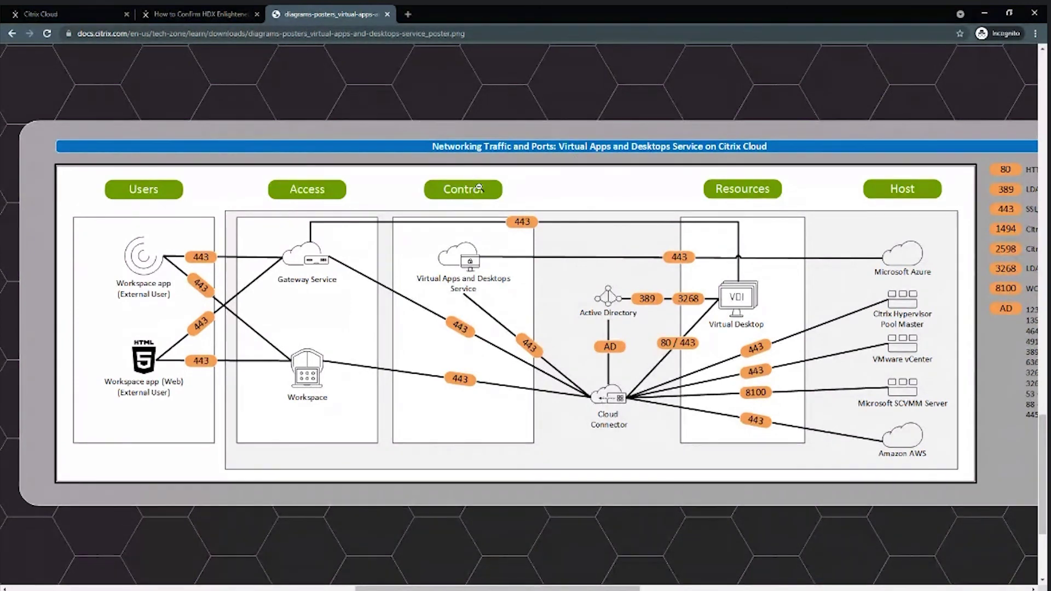
- In a new tab, search Google for 'Citrix Cloud on-prem migration tool' and browse the results
click(407, 14)
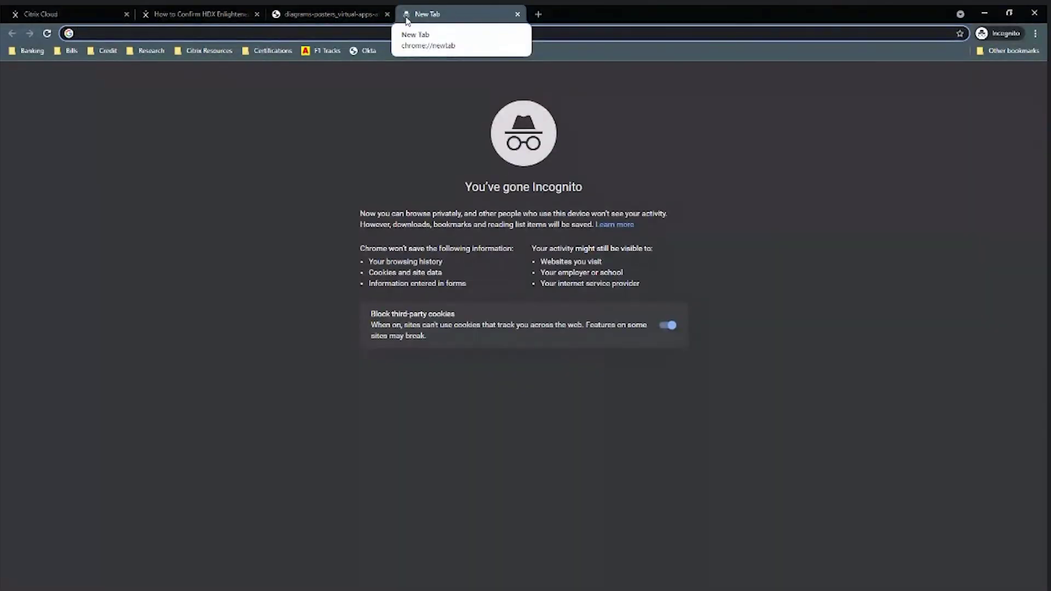
text(Citrix Cloud)
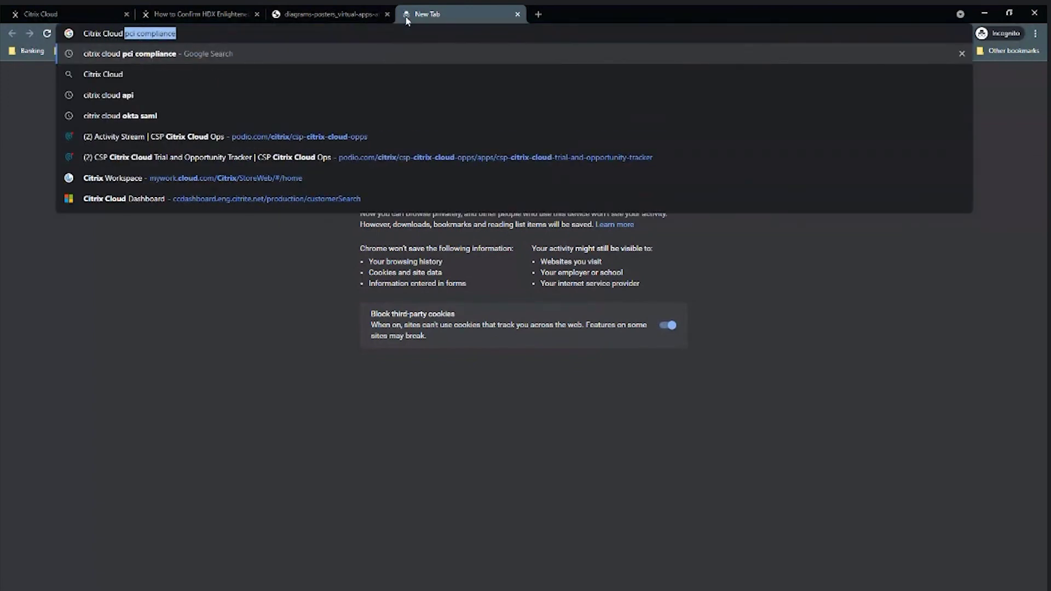
text( on-prem mi)
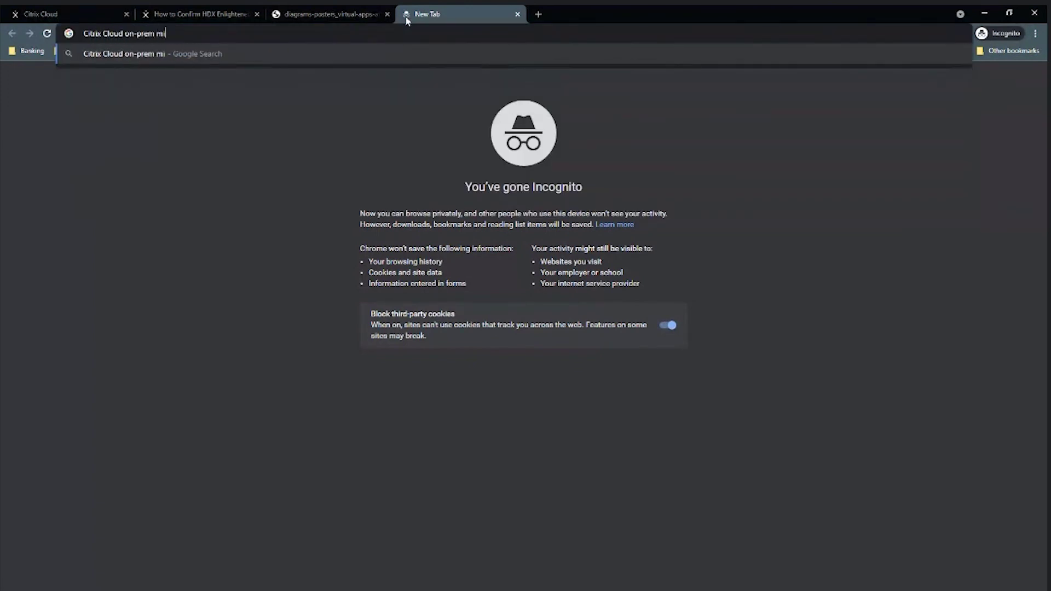
text(gration tool)
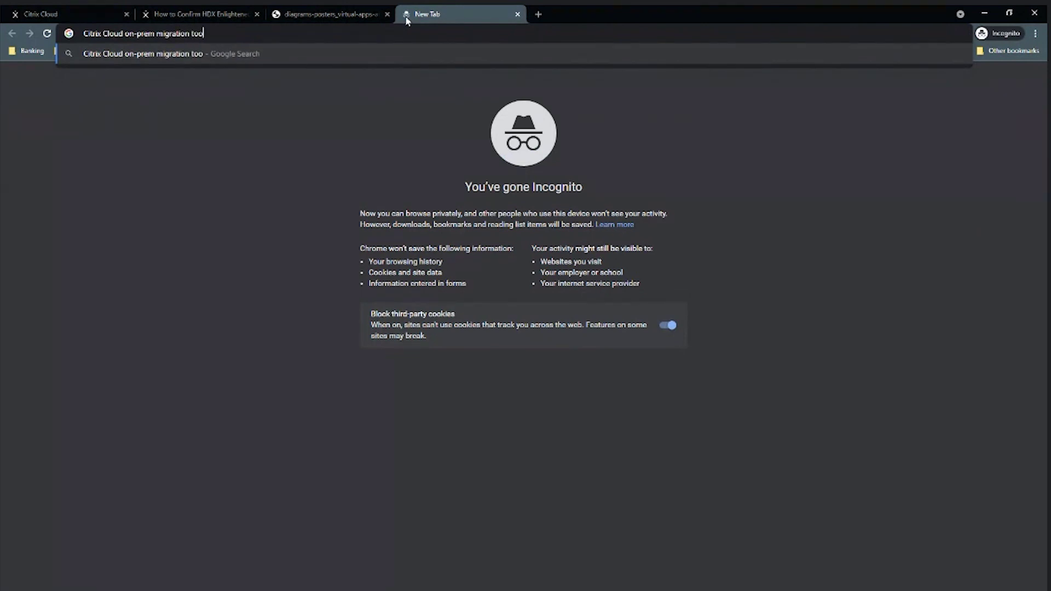
key(Return)
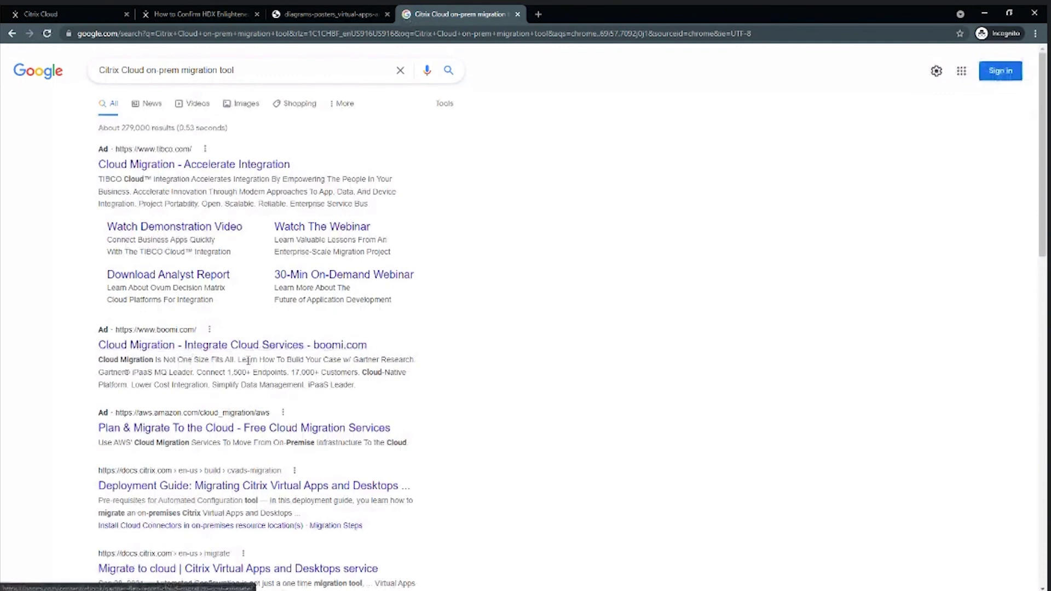
scroll(243, 360, down, 1)
scroll(243, 360, down, 2)
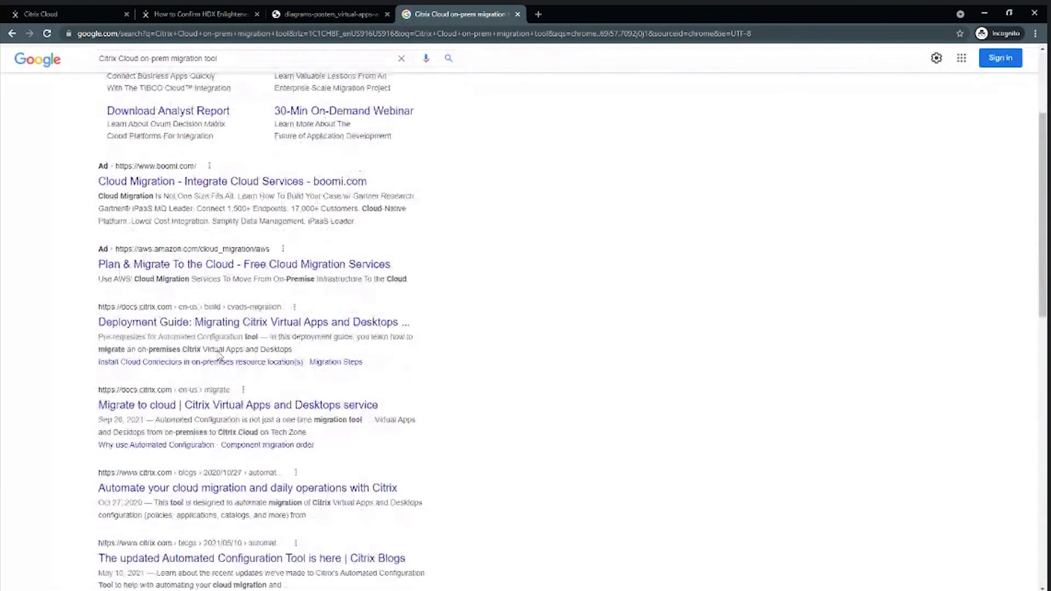
- Open the 'Deployment Guide: Migrating Citrix Virtual Apps and Desktops' result and read down to its Citrix Cloud setup steps
click(259, 327)
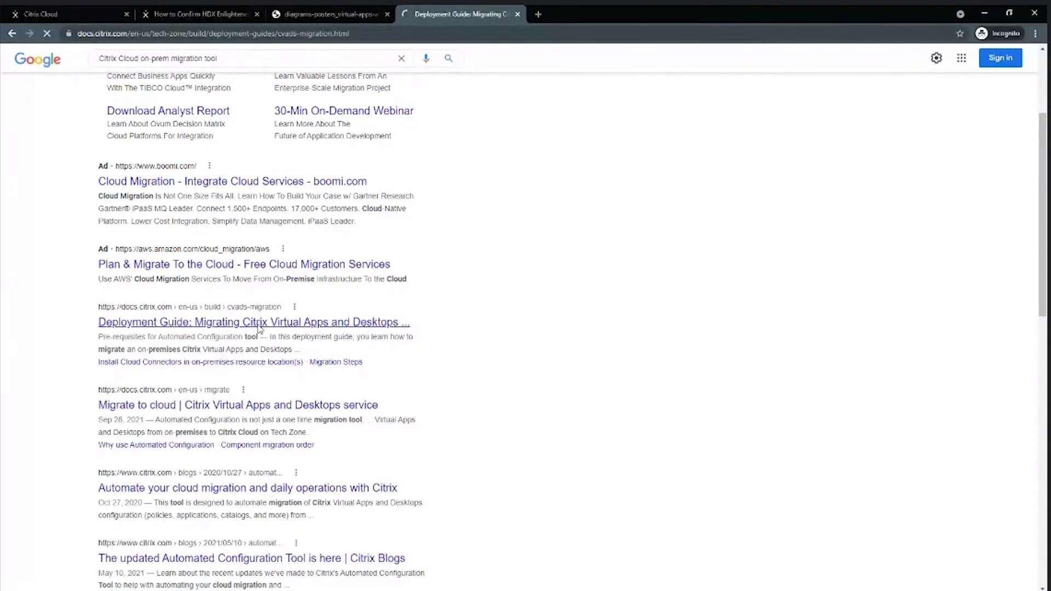
scroll(528, 442, down, 7)
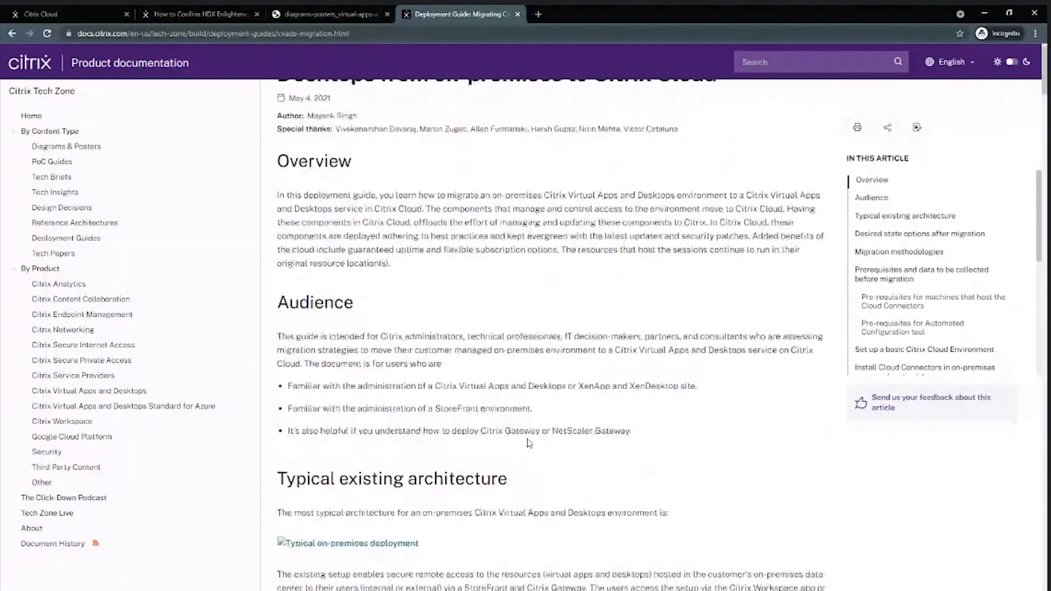
scroll(529, 443, down, 20)
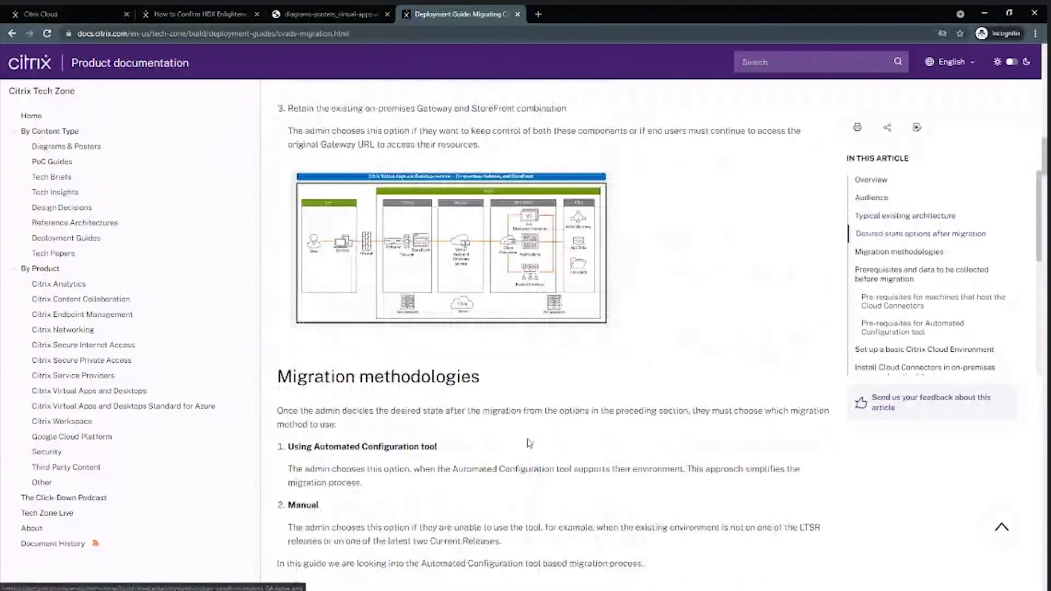
scroll(529, 440, down, 17)
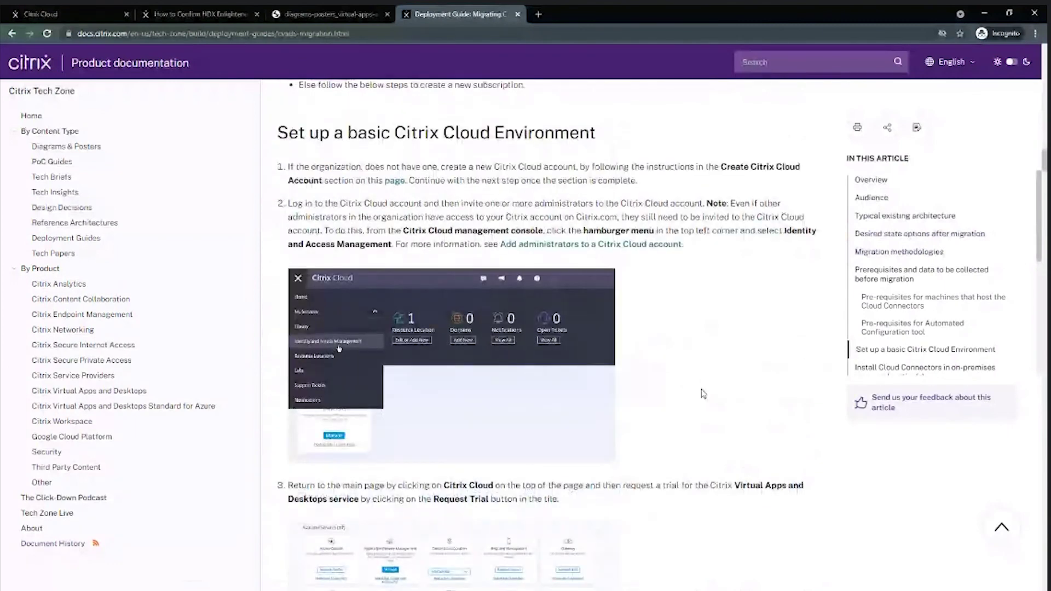
scroll(726, 393, down, 3)
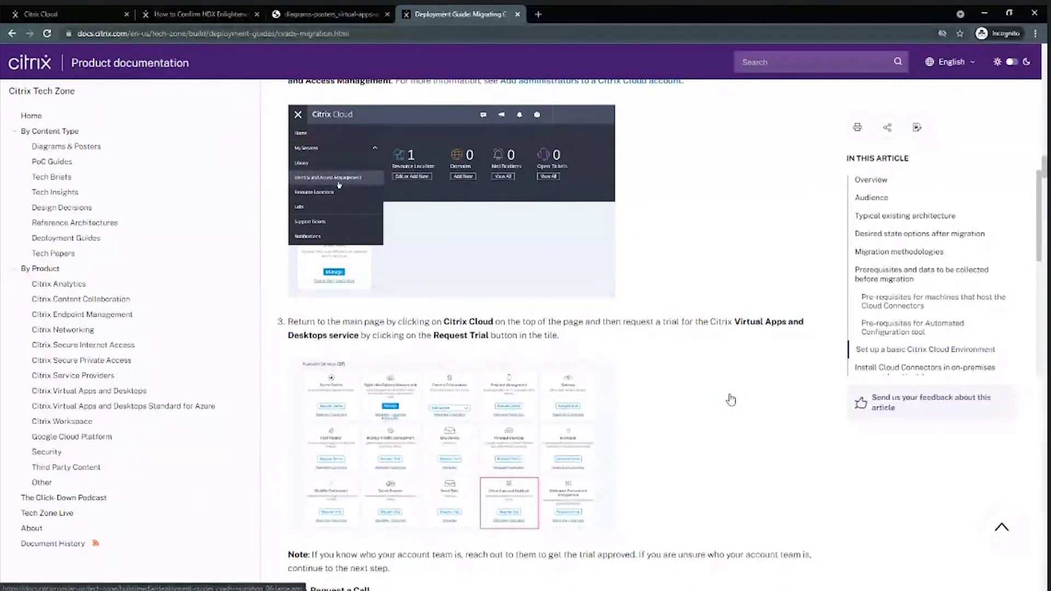
scroll(731, 400, down, 4)
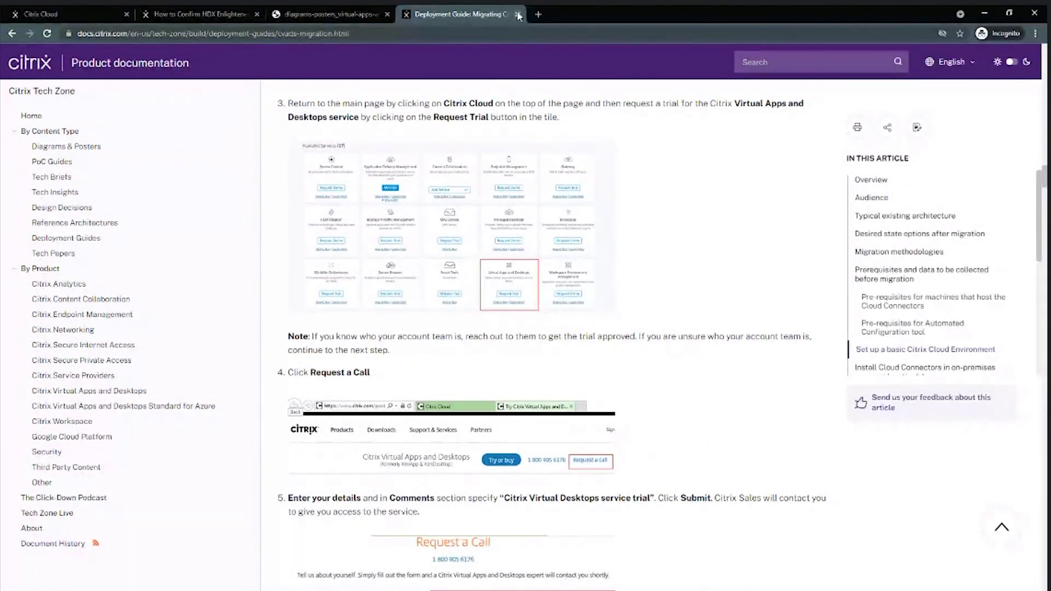
scroll(636, 301, up, 2)
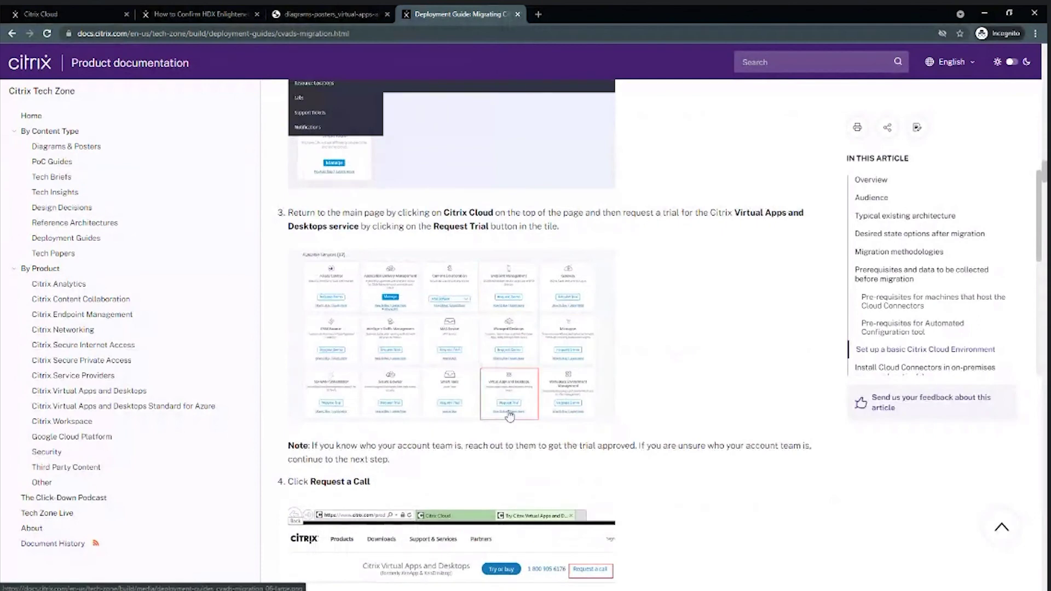